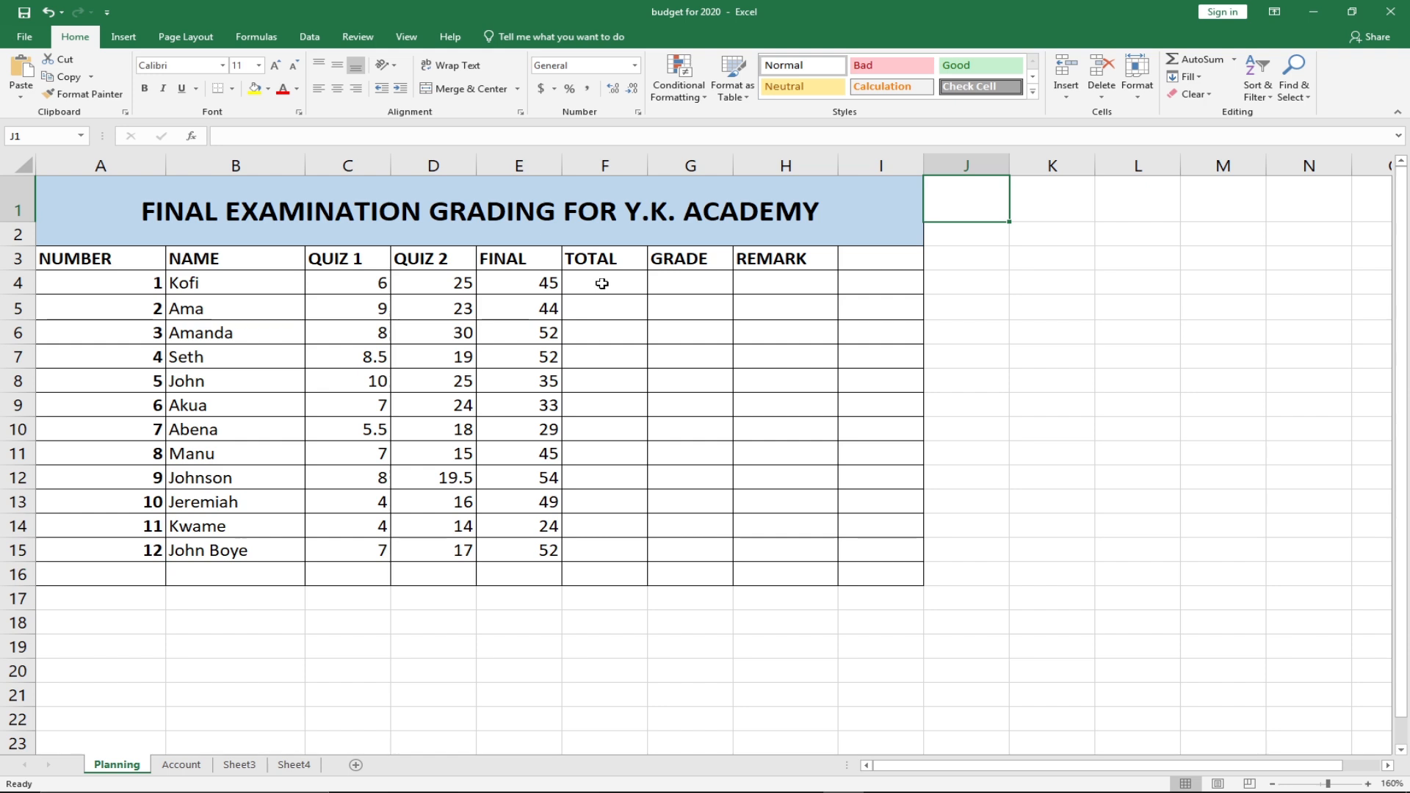
Total Kofi's quiz and final scores in F4 with =SUM(C4:E4) and fill the formula down to F15.
{"action": "left_click", "coordinate": [602, 283]}
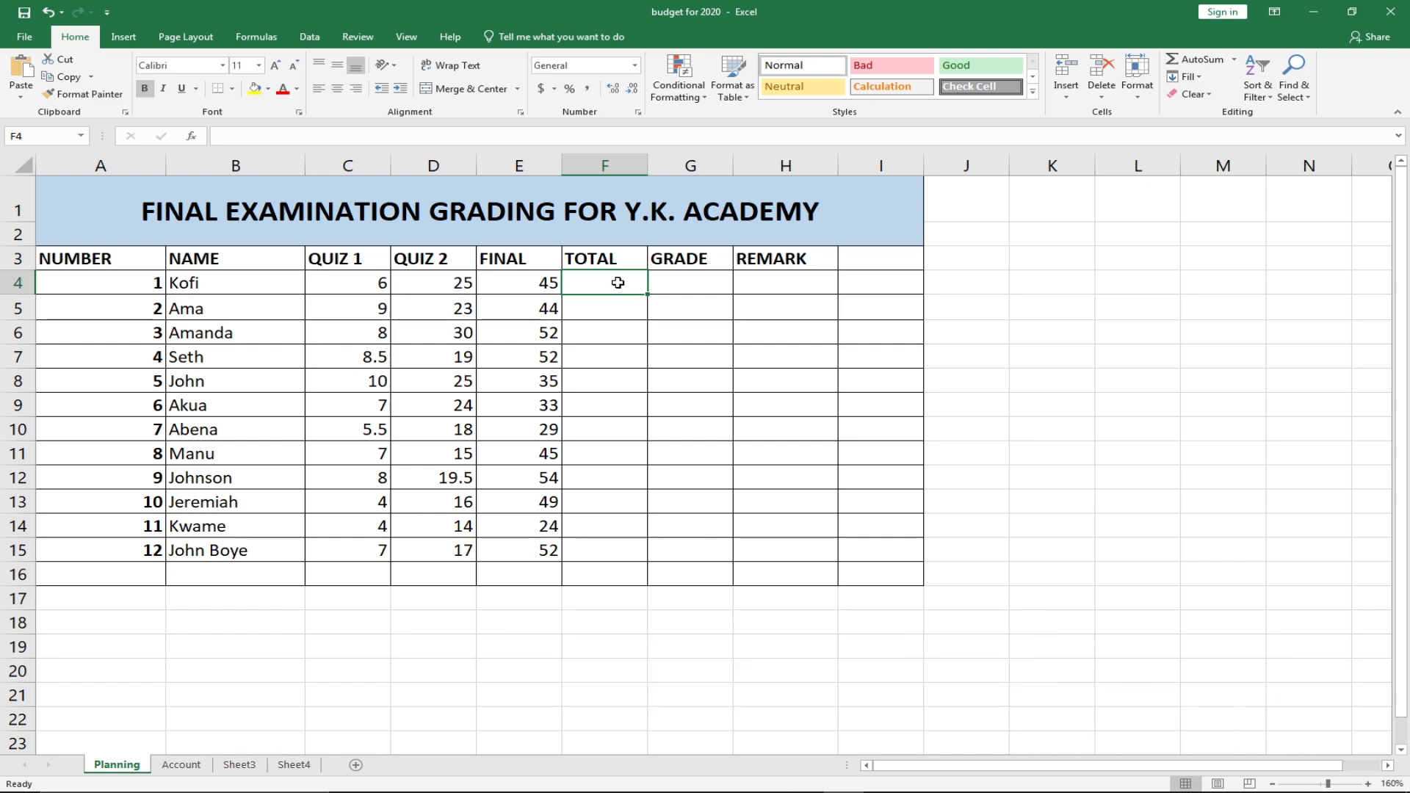
{"action": "double_click", "coordinate": [618, 283]}
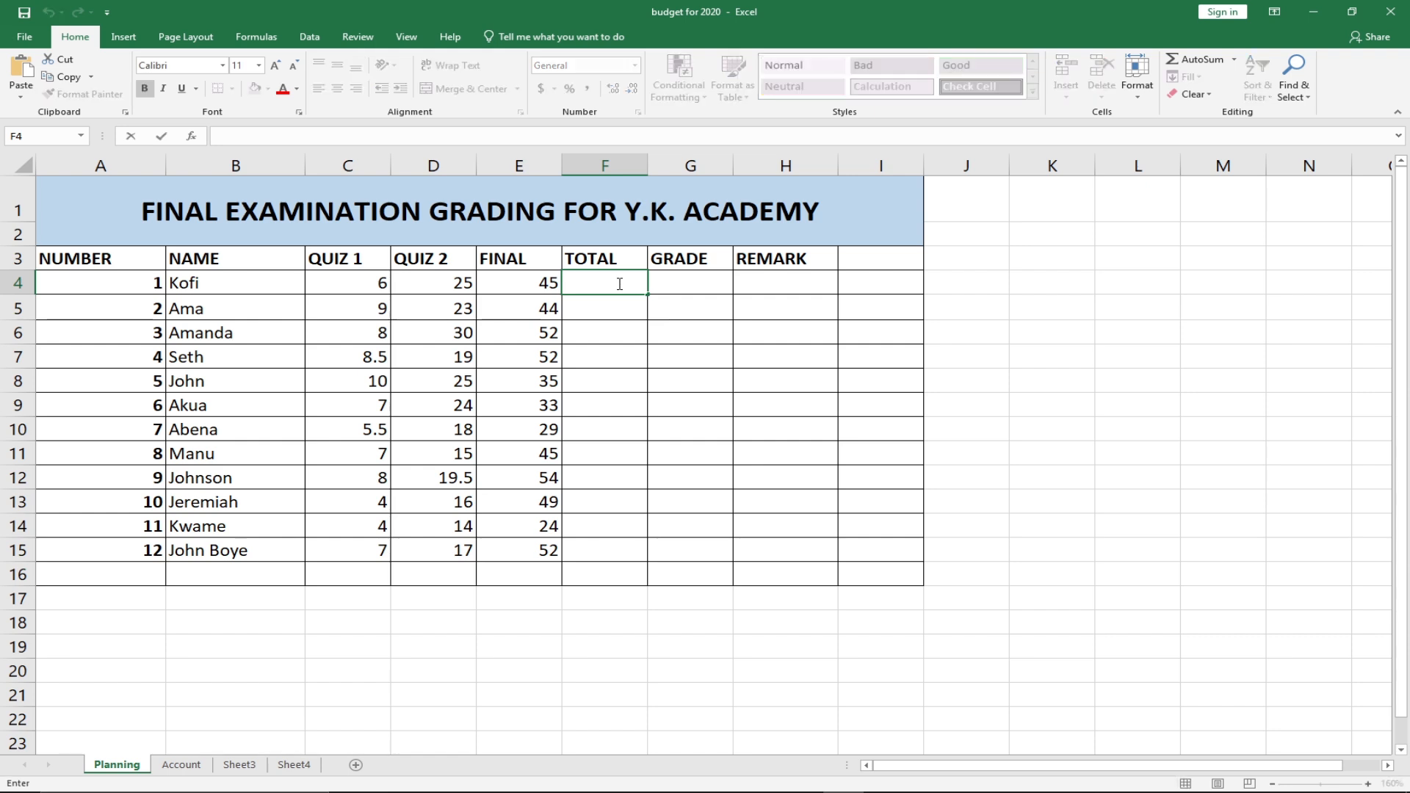
{"action": "type", "text": "="}
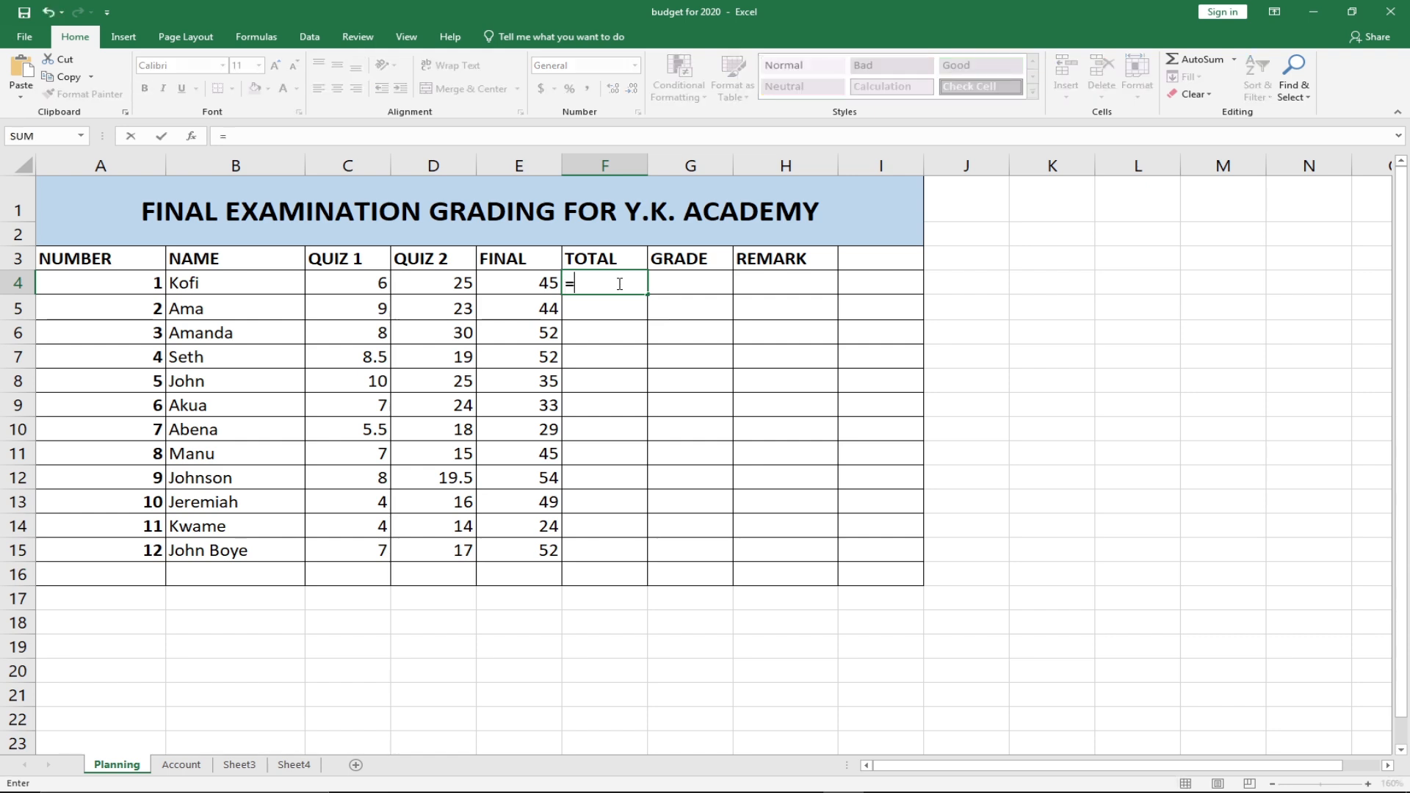
{"action": "type", "text": "sum"}
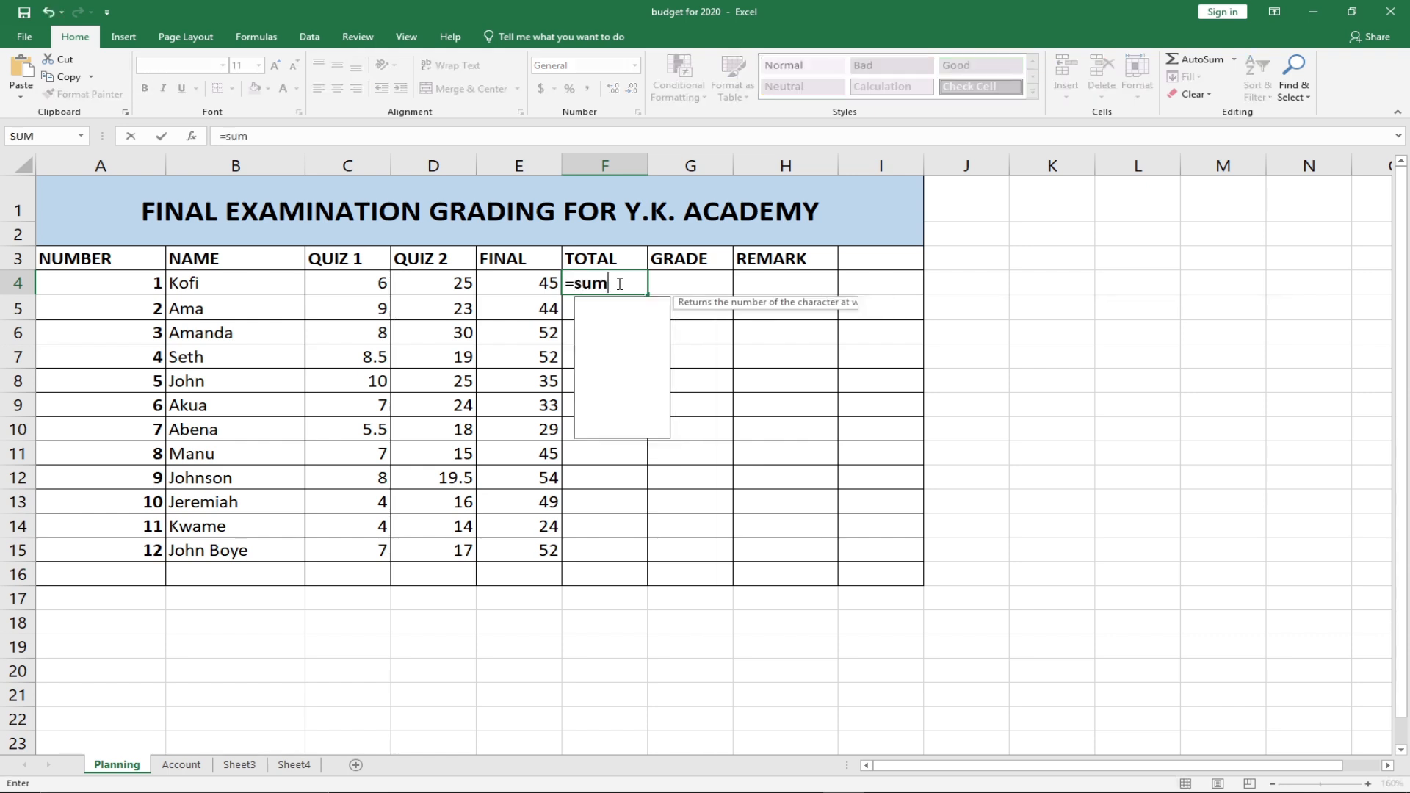
{"action": "key", "text": "Tab"}
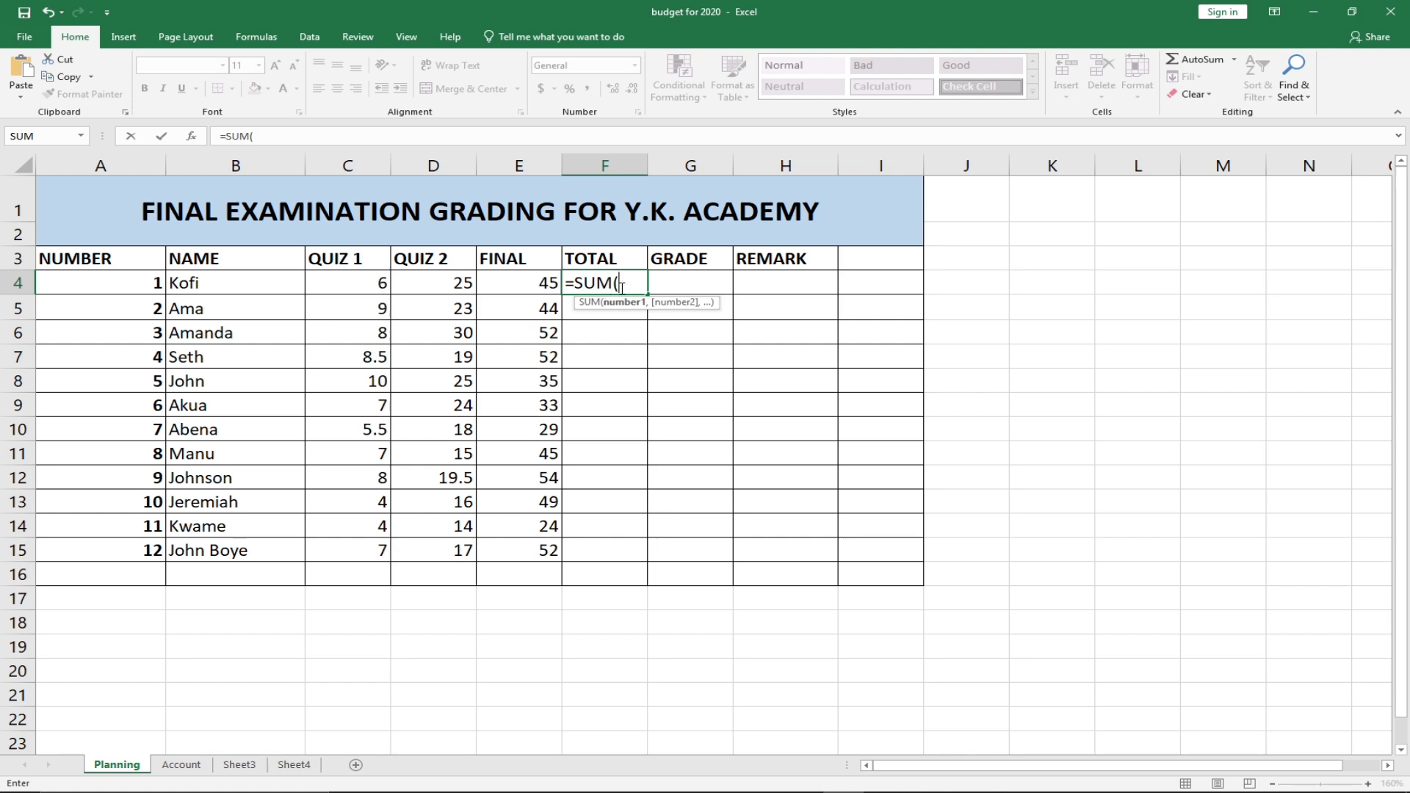
{"action": "left_click_drag", "start_coordinate": [344, 285], "coordinate": [509, 278]}
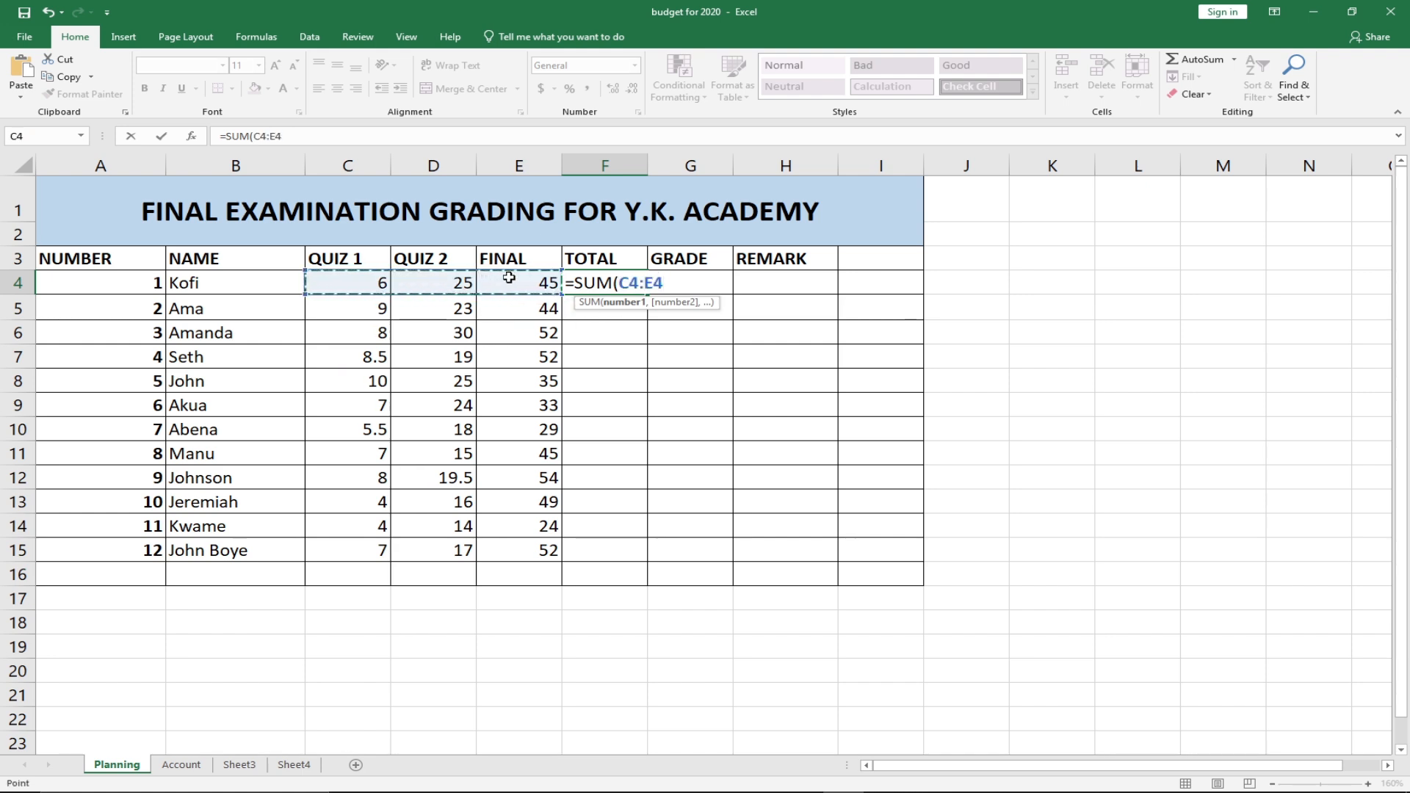
{"action": "key", "text": "Return"}
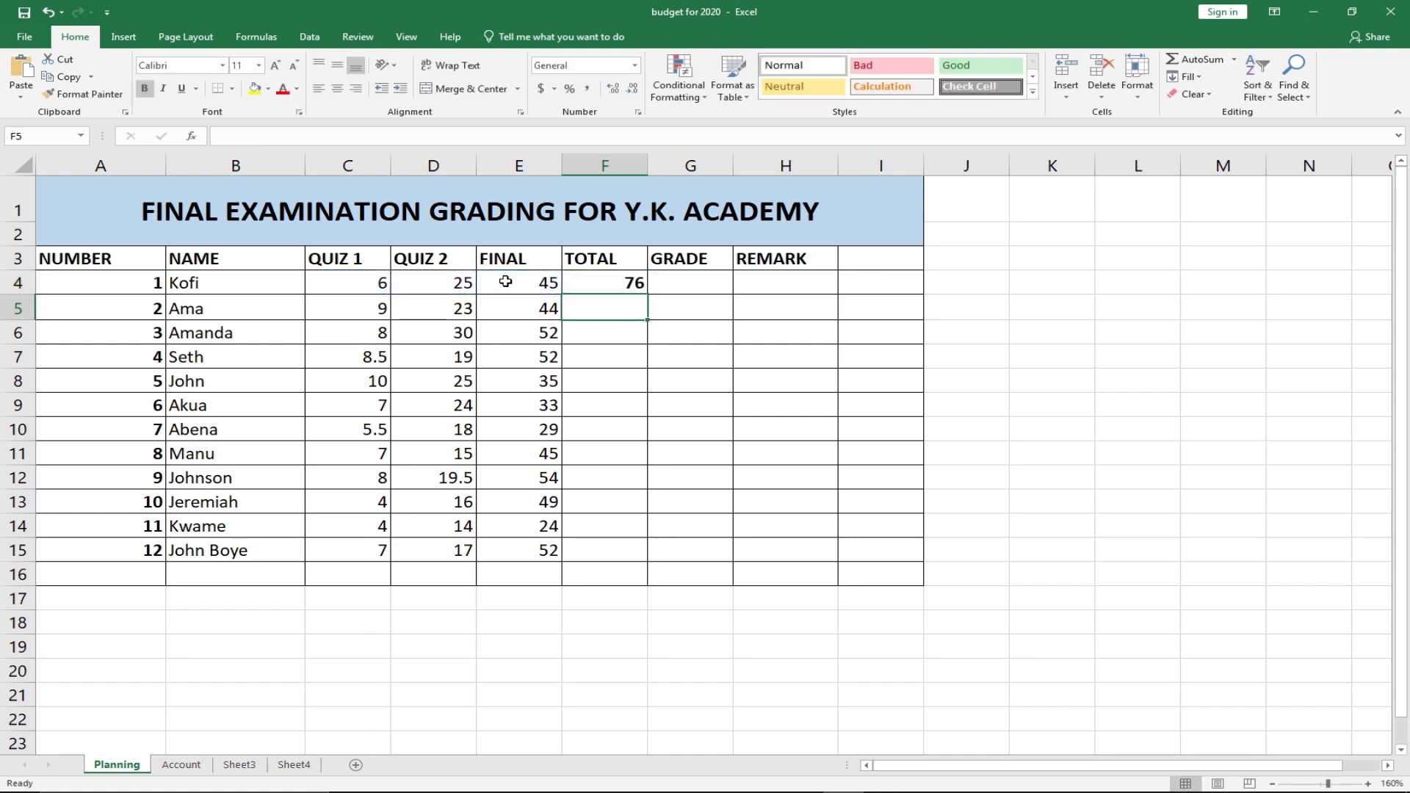
{"action": "left_click", "coordinate": [592, 283]}
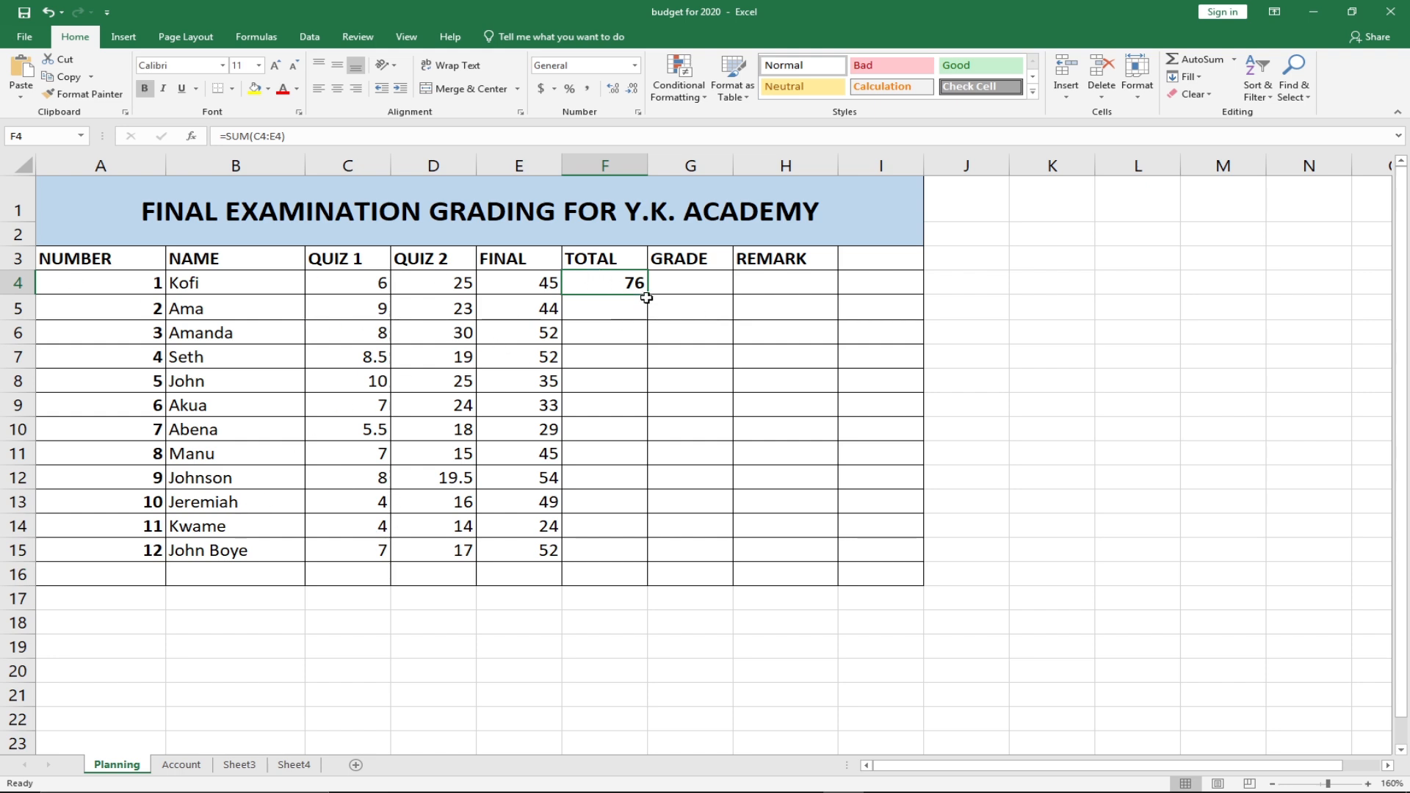
{"action": "left_click_drag", "start_coordinate": [647, 293], "coordinate": [640, 562]}
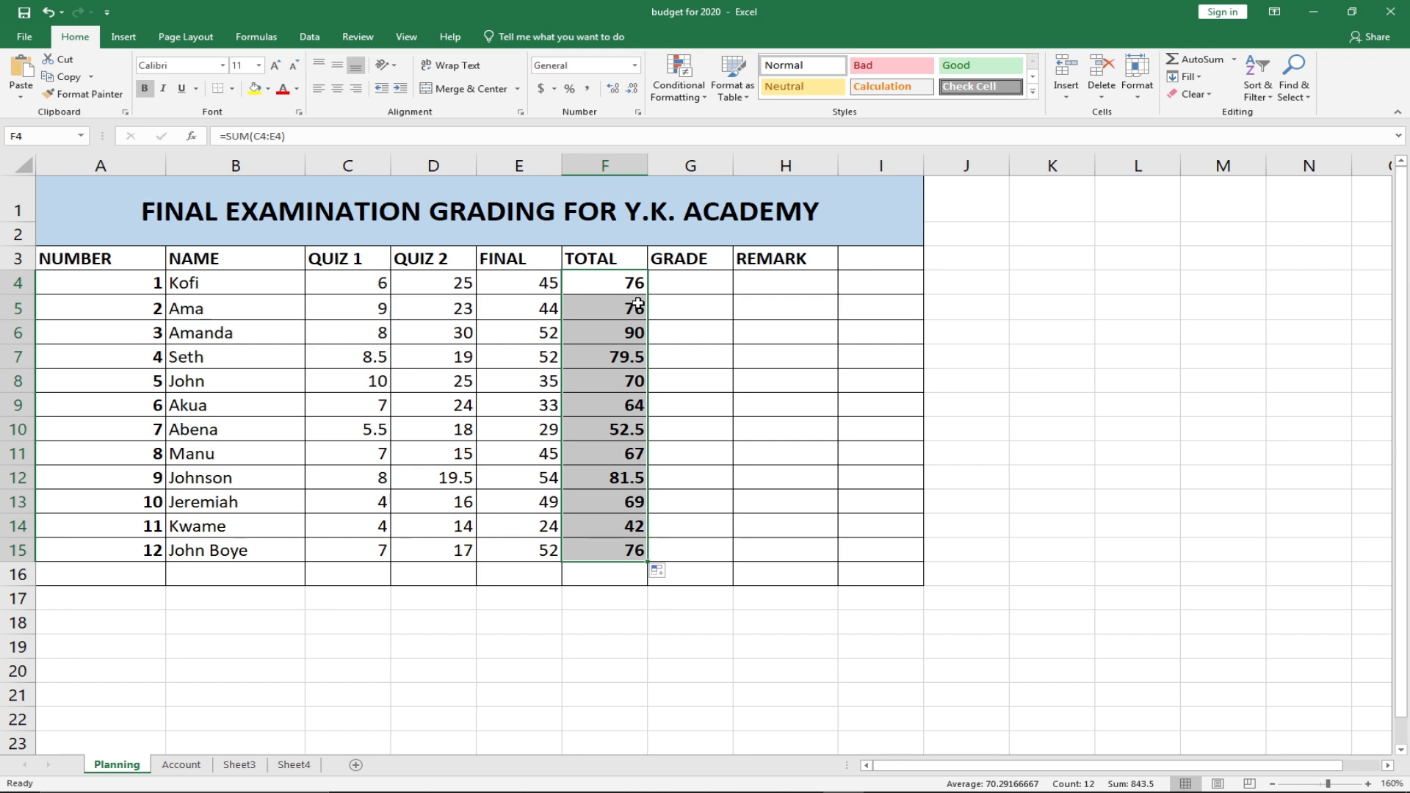
Begin an IF formula in G4 that returns "A" when F4>=90, leaving its false value open.
{"action": "left_click", "coordinate": [688, 285]}
{"action": "double_click", "coordinate": [690, 286]}
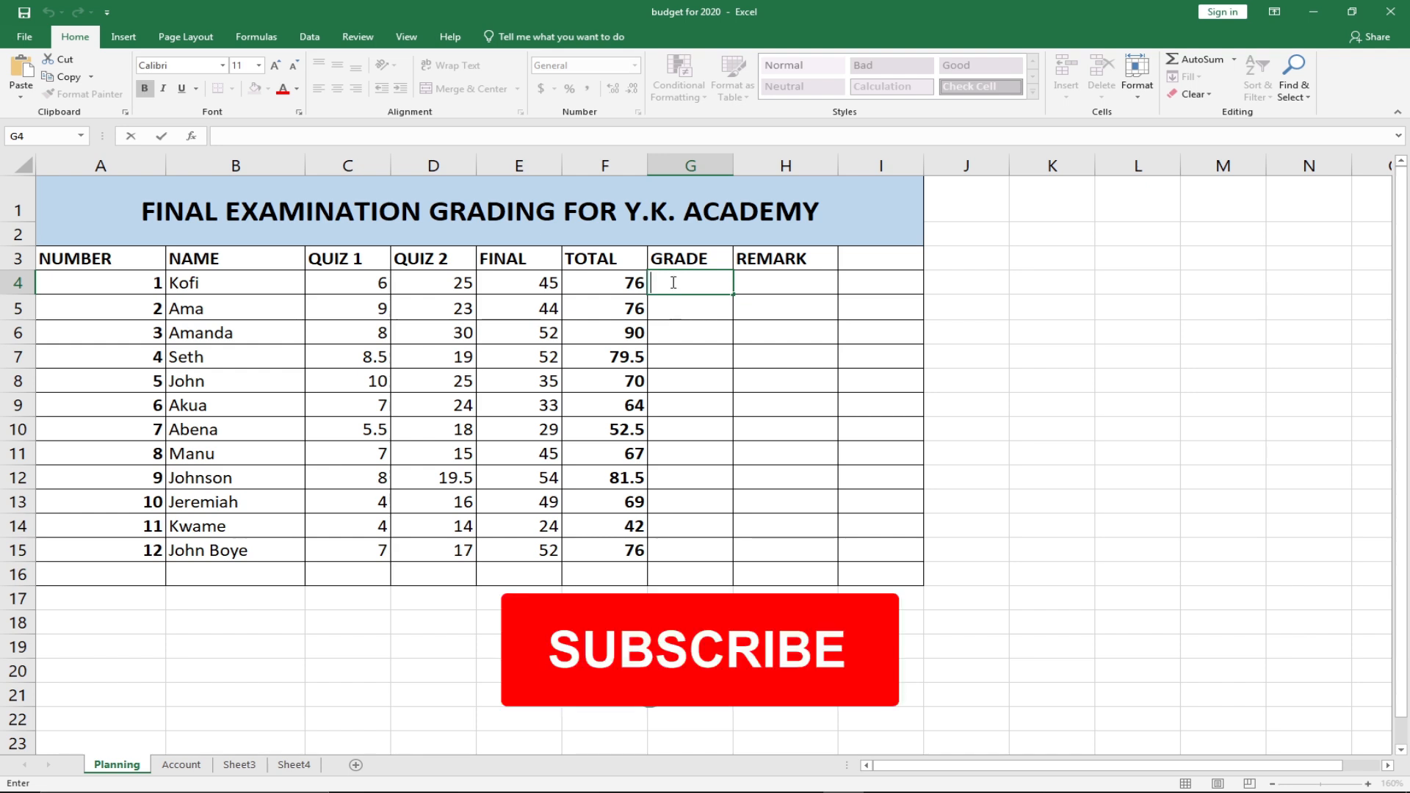
{"action": "type", "text": "=if"}
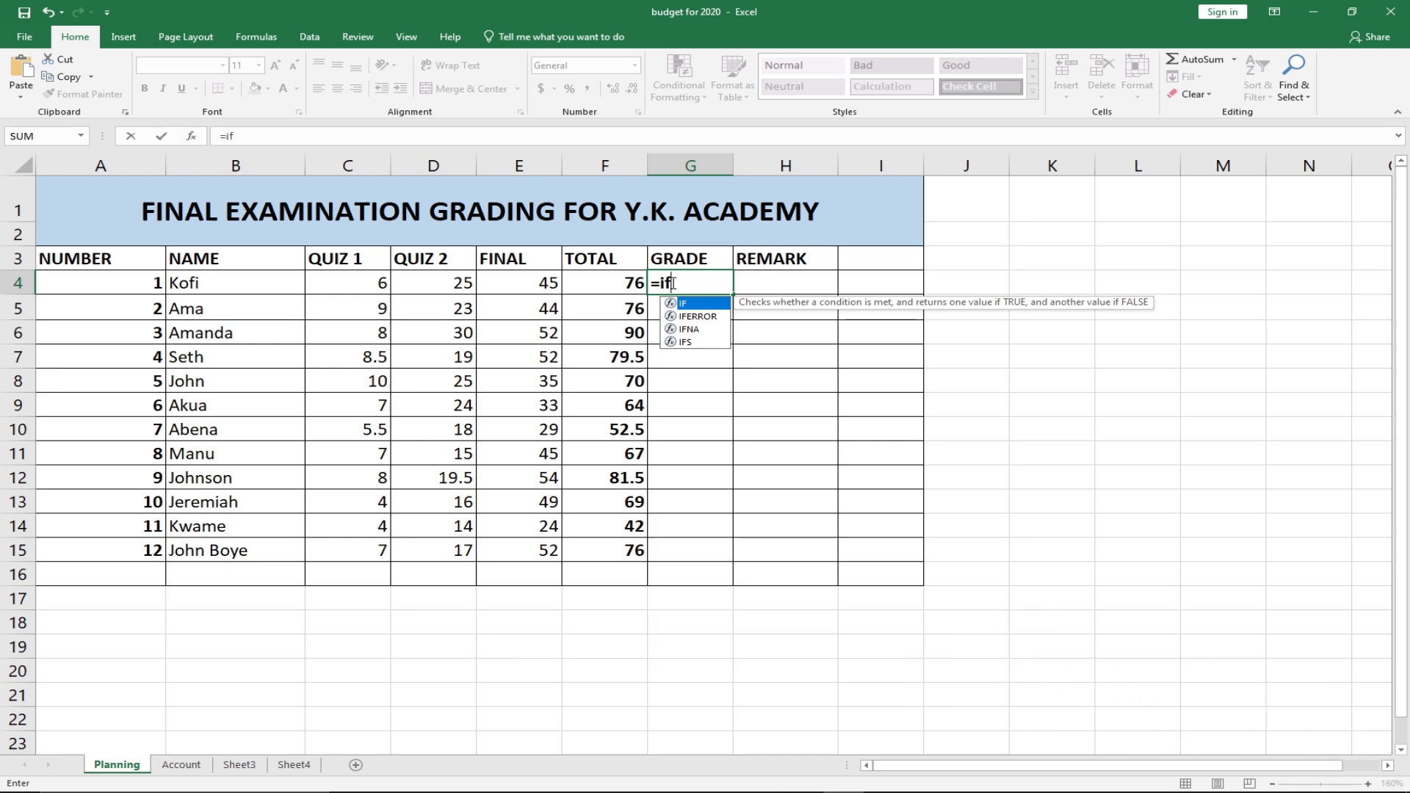
{"action": "key", "text": "Tab"}
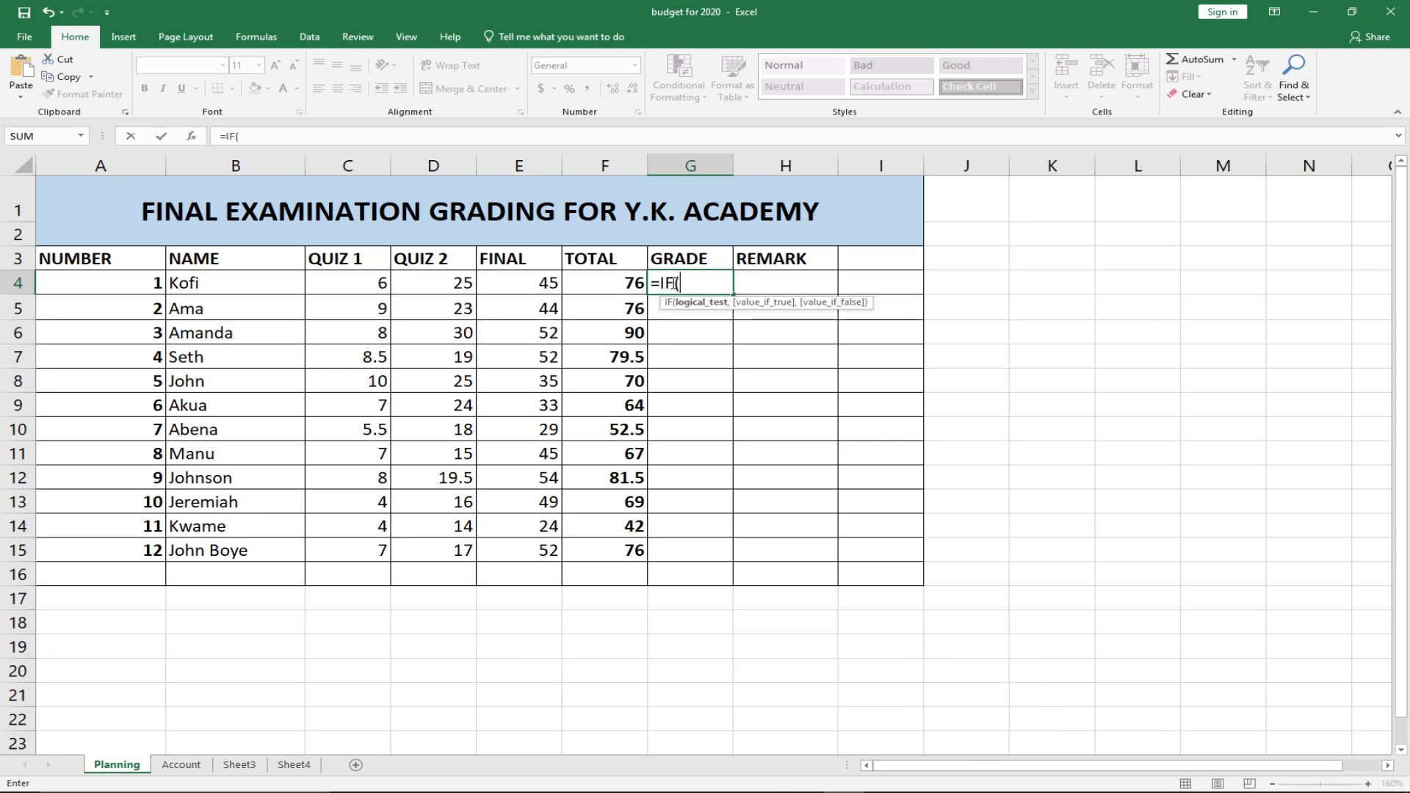
{"action": "left_click", "coordinate": [602, 284]}
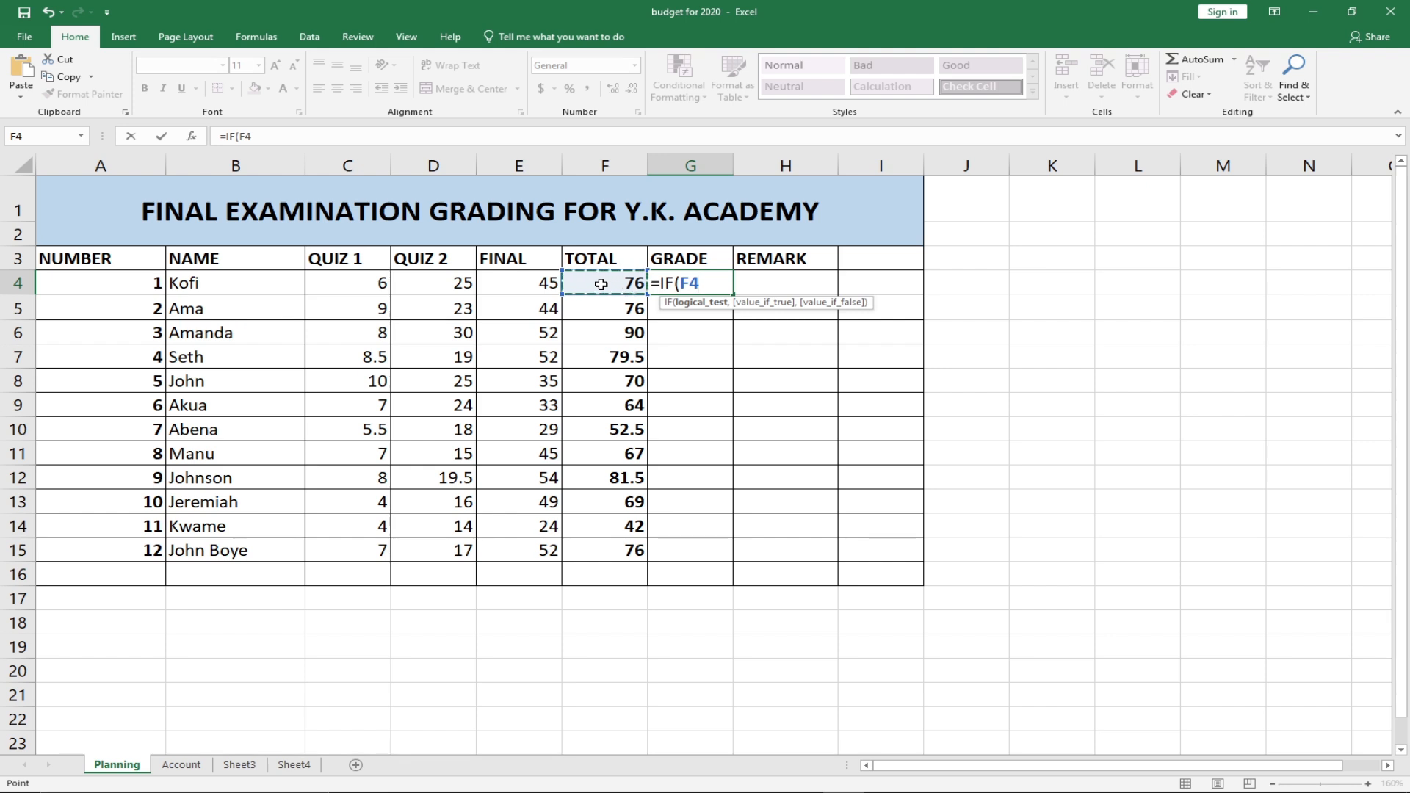
{"action": "type", "text": ">="}
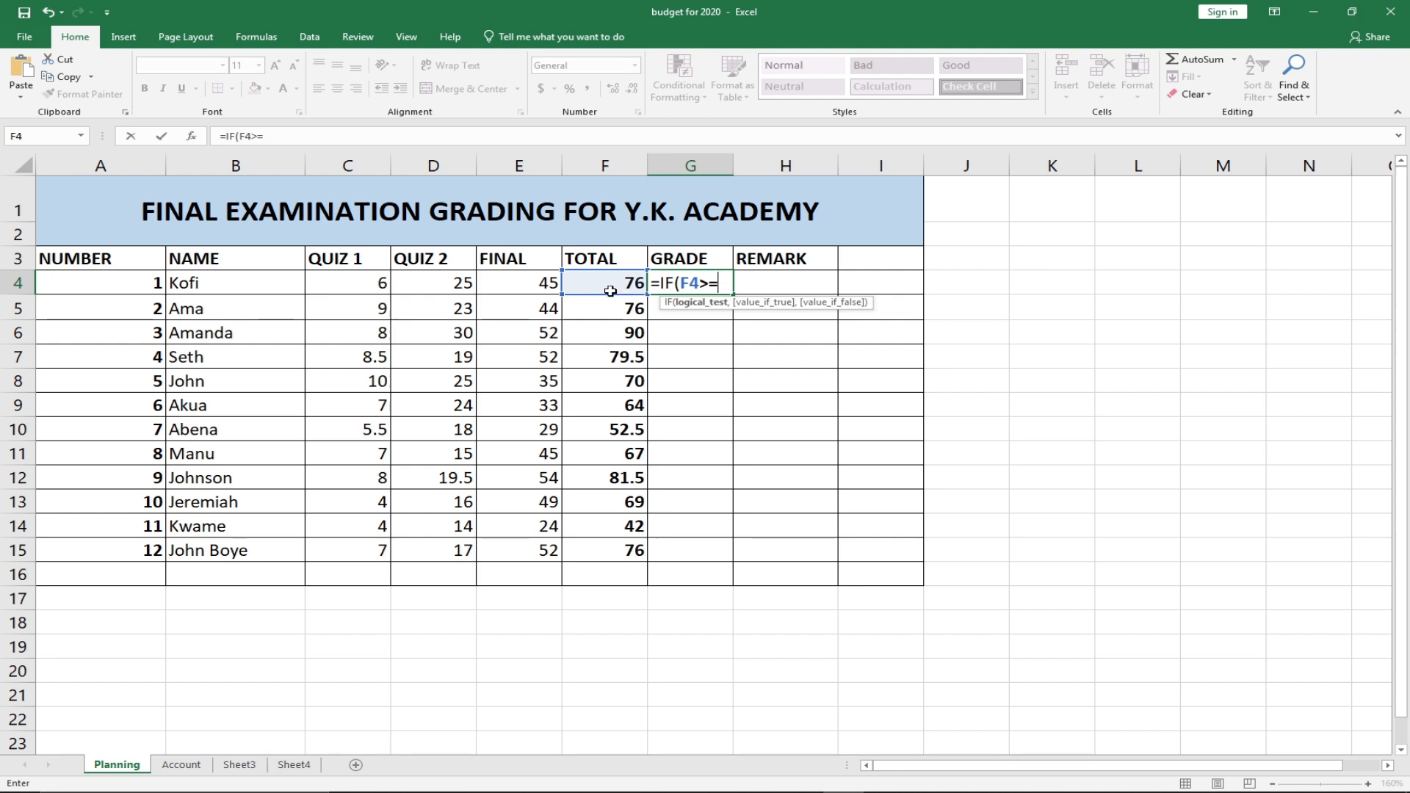
{"action": "type", "text": "90"}
{"action": "type", "text": ","}
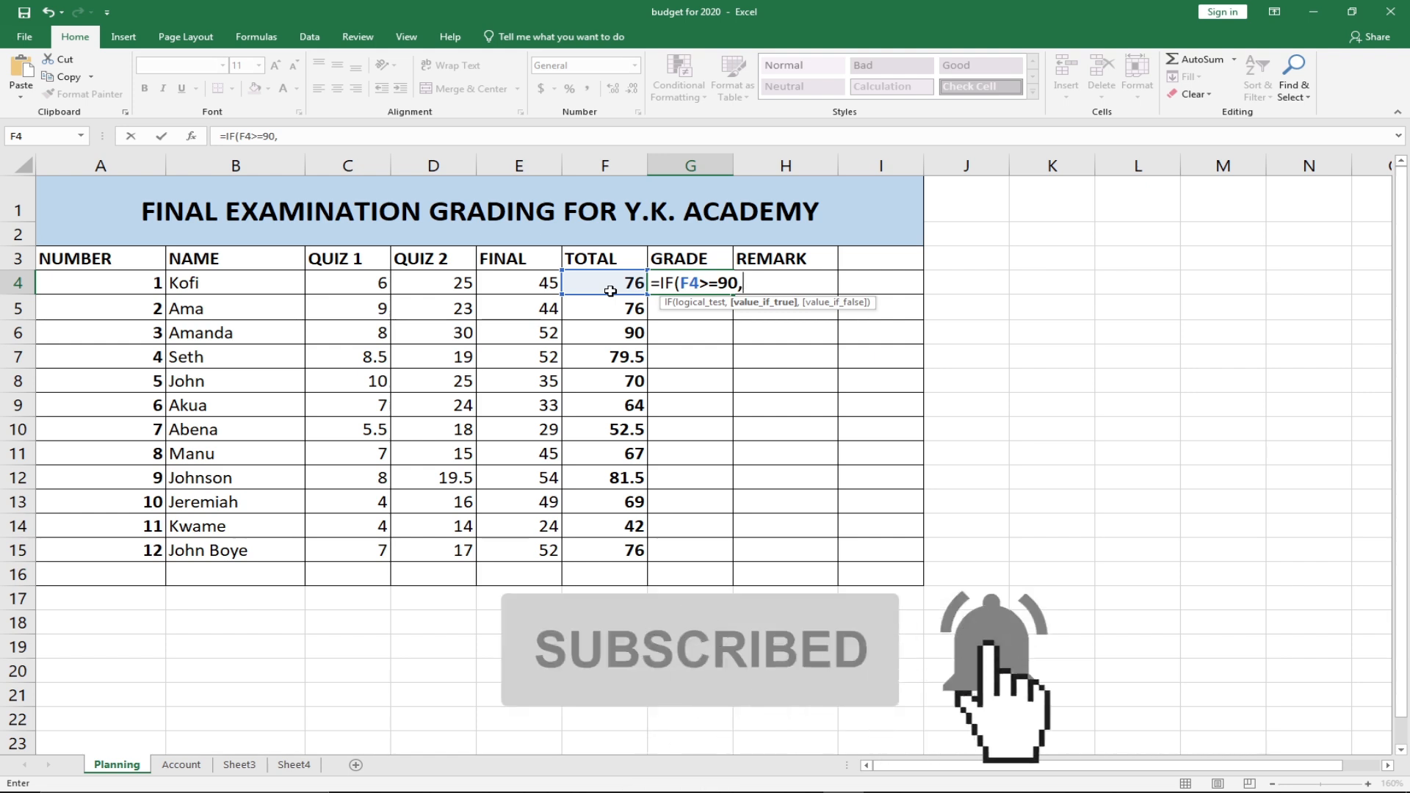
{"action": "type", "text": "\"A"}
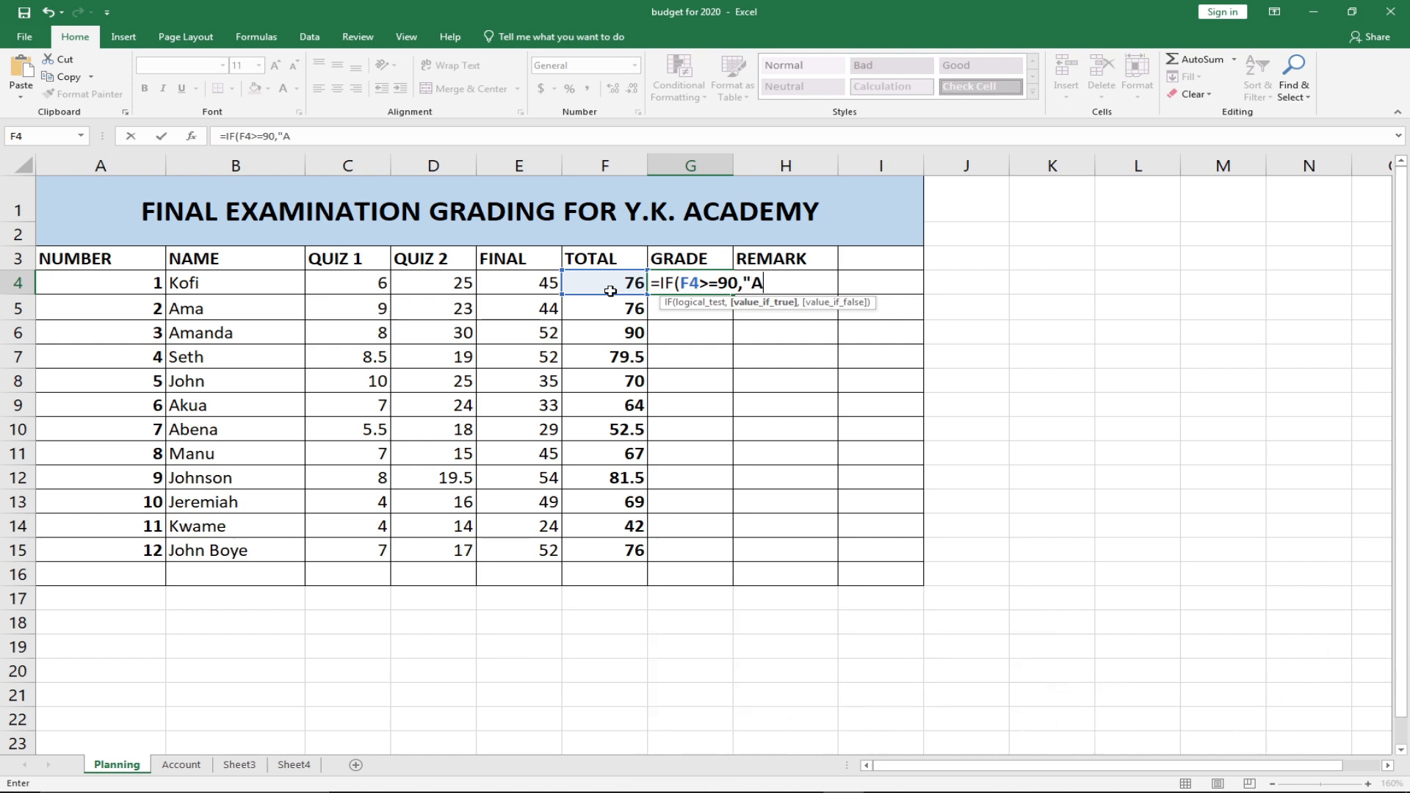
{"action": "type", "text": "\""}
{"action": "type", "text": ","}
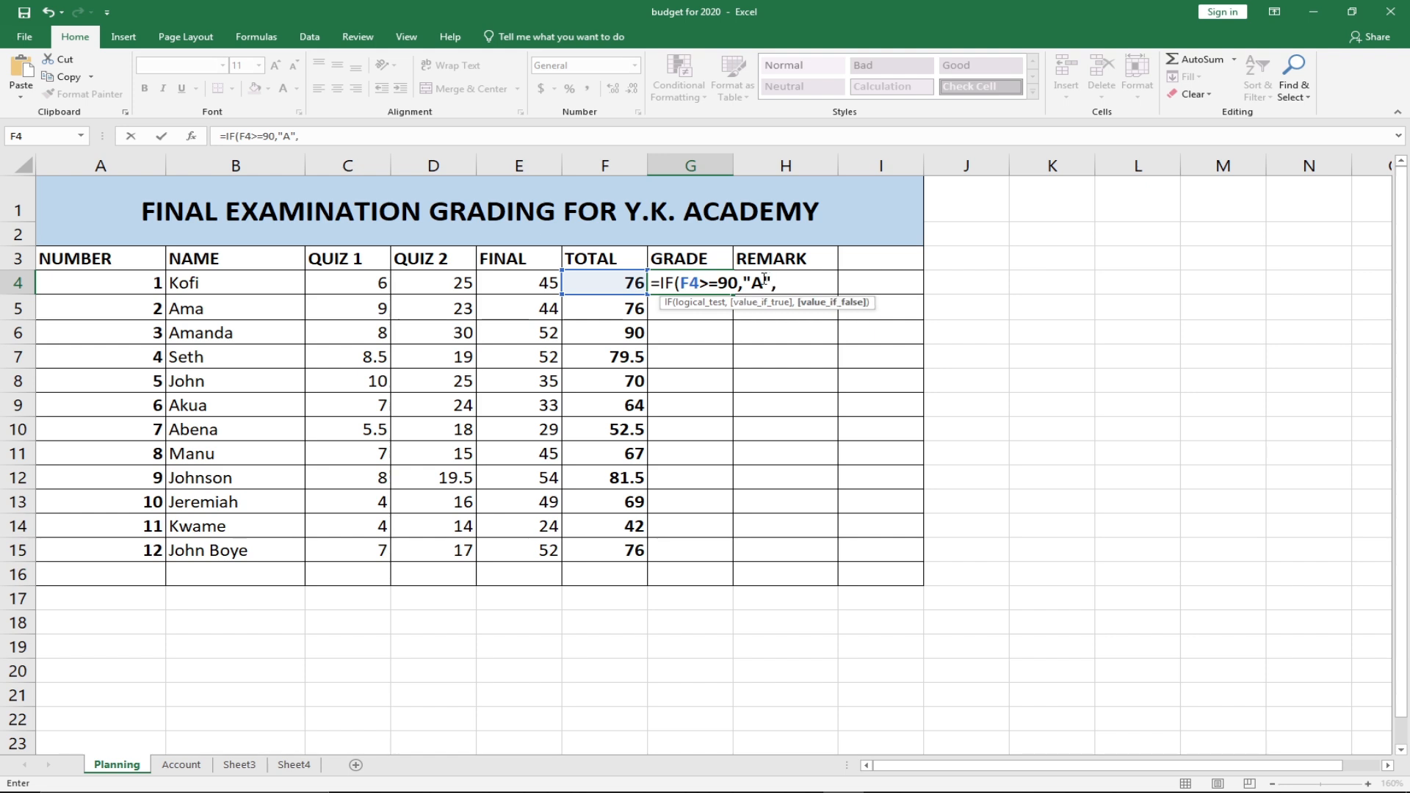
Nest a second IF in the G4 formula as the false value, returning "B" when F4>=80.
{"action": "type", "text": "if"}
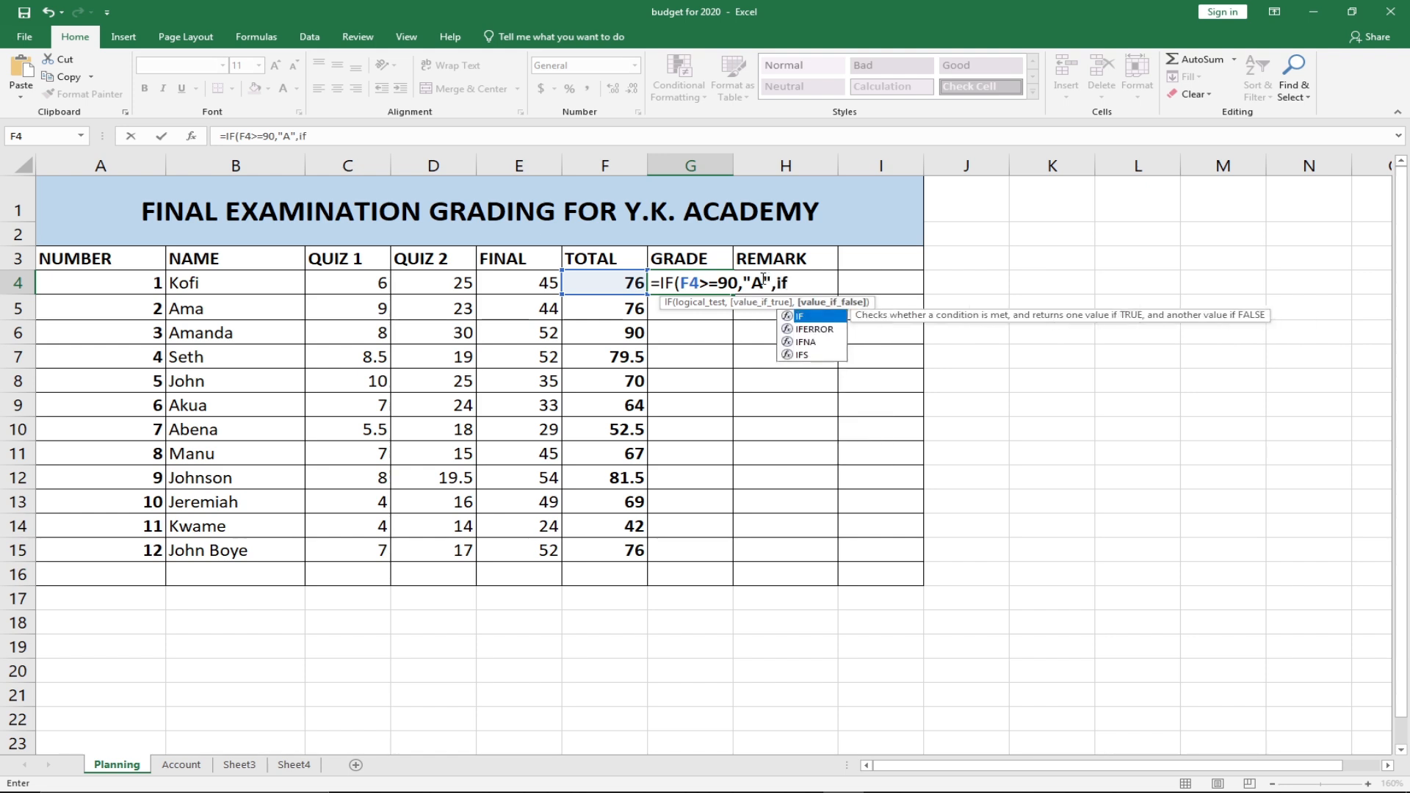
{"action": "key", "text": "Tab"}
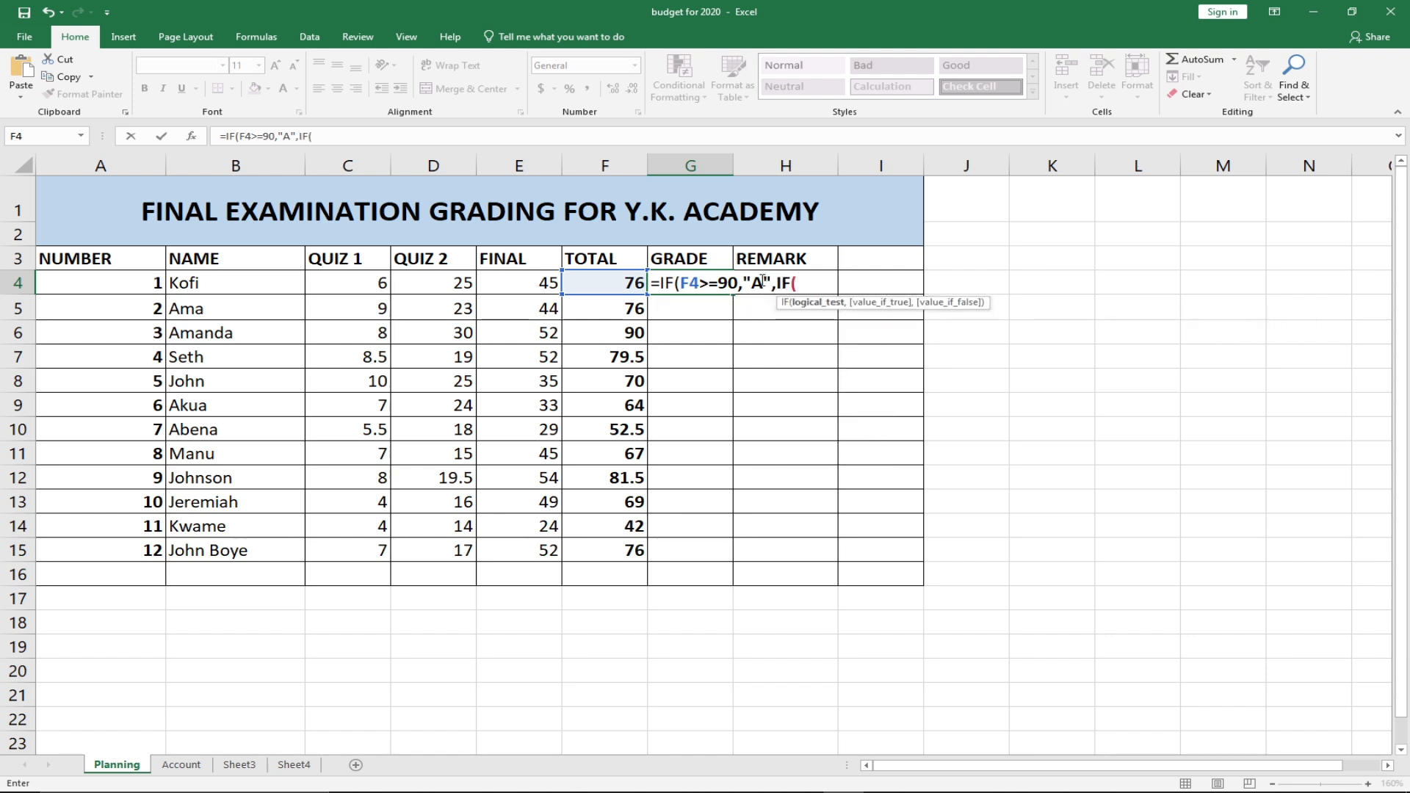
{"action": "left_click", "coordinate": [624, 284]}
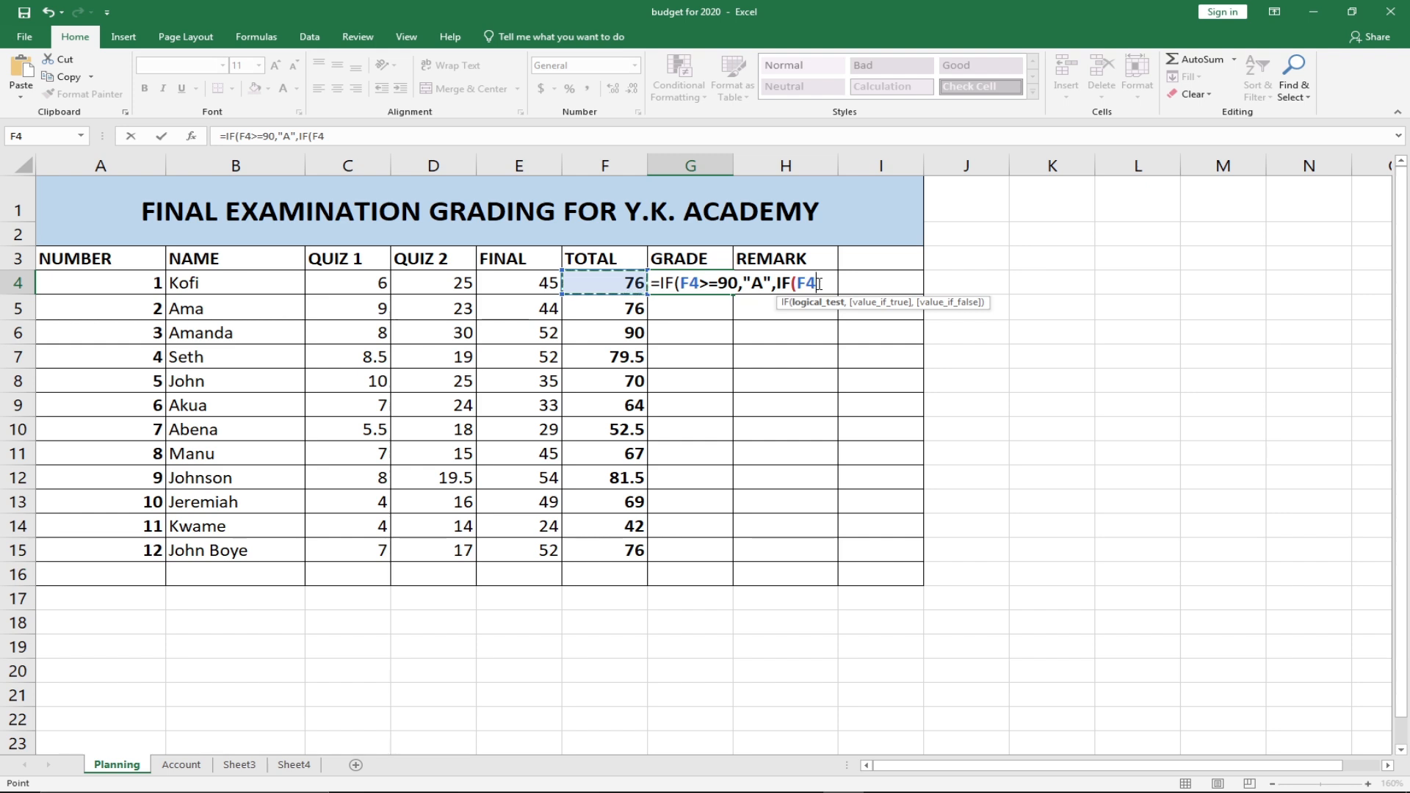
{"action": "type", "text": ">="}
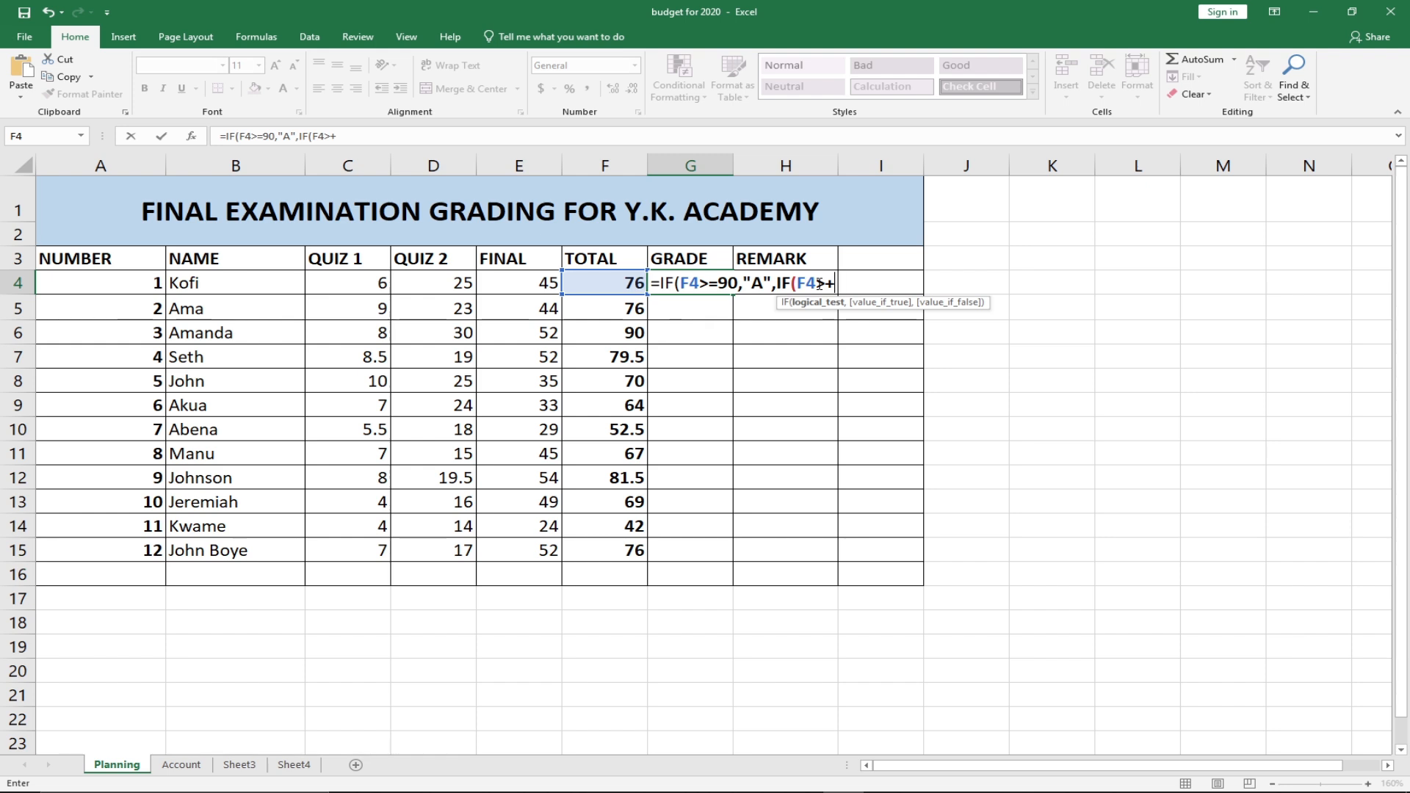
{"action": "type", "text": "80"}
{"action": "type", "text": ","}
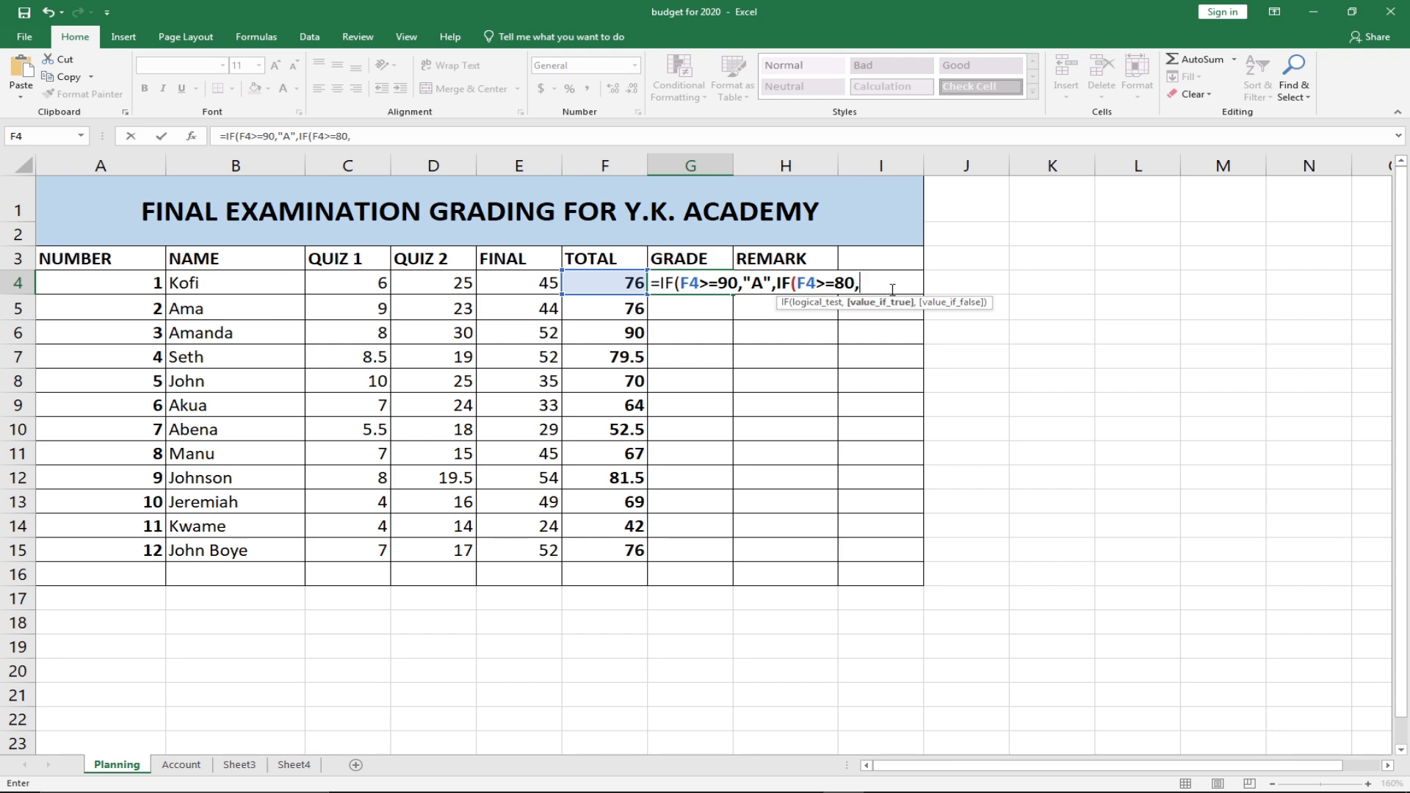
{"action": "type", "text": "\"B\","}
Nest a third IF in the G4 formula with the test F4>=70 and open its quoted result.
{"action": "type", "text": "IF("}
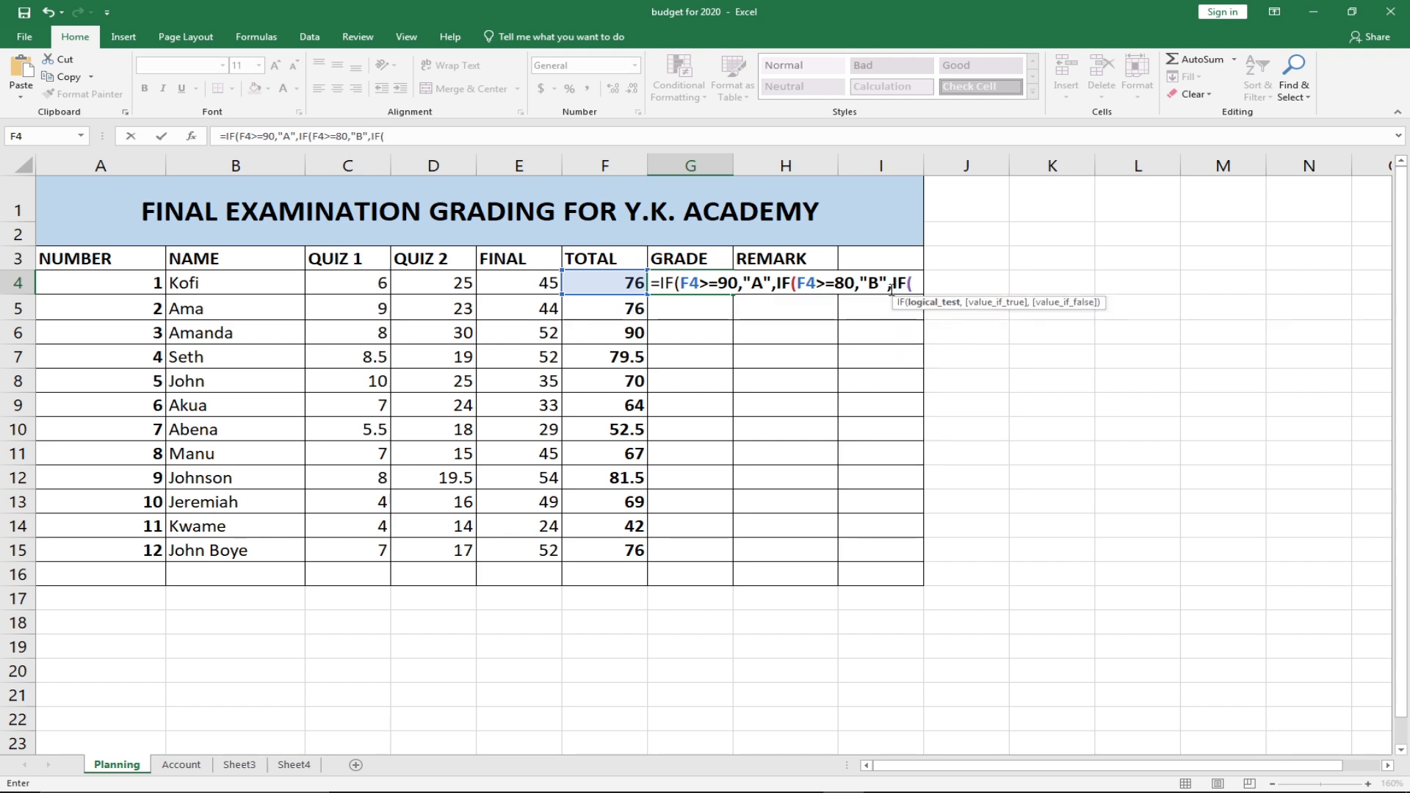
{"action": "left_click", "coordinate": [602, 283]}
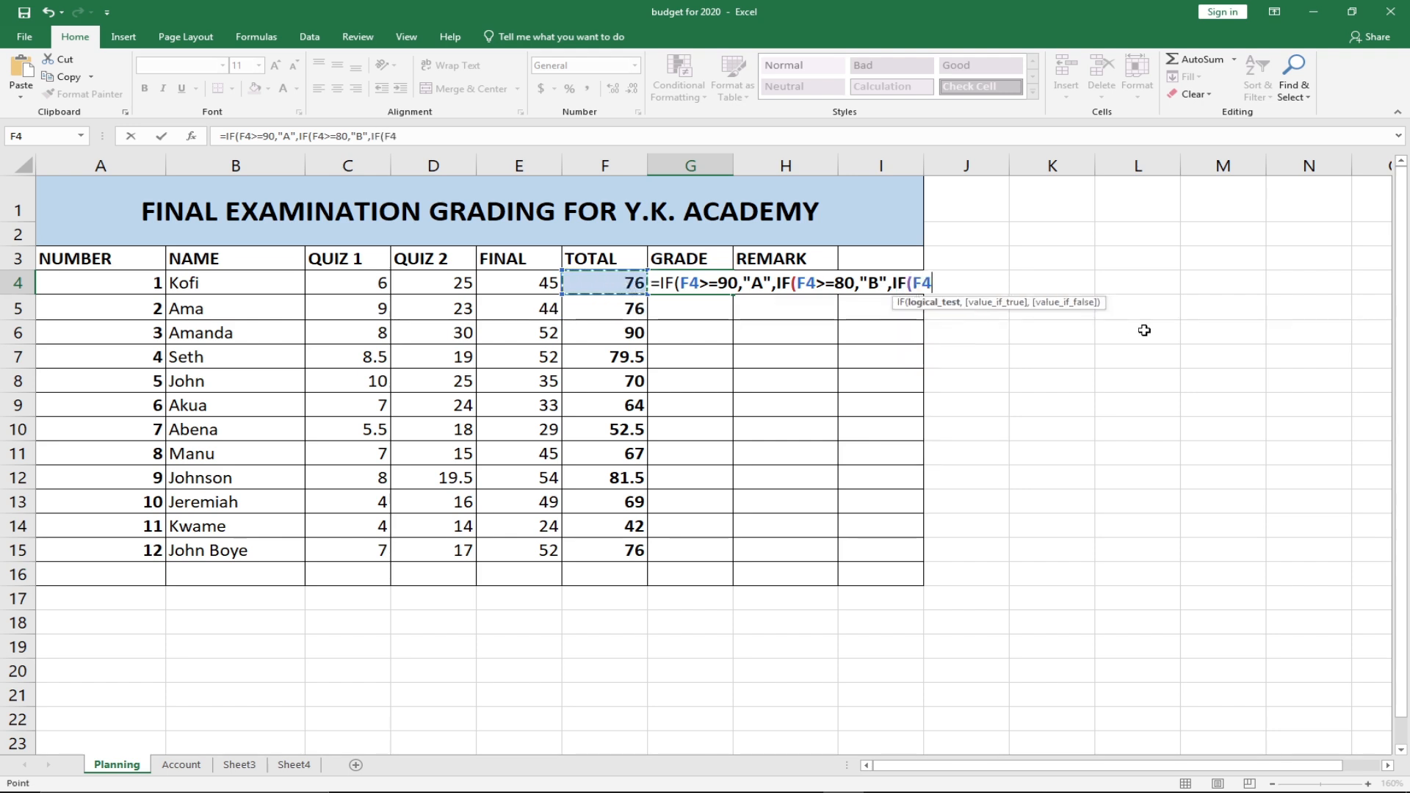
{"action": "type", "text": ">="}
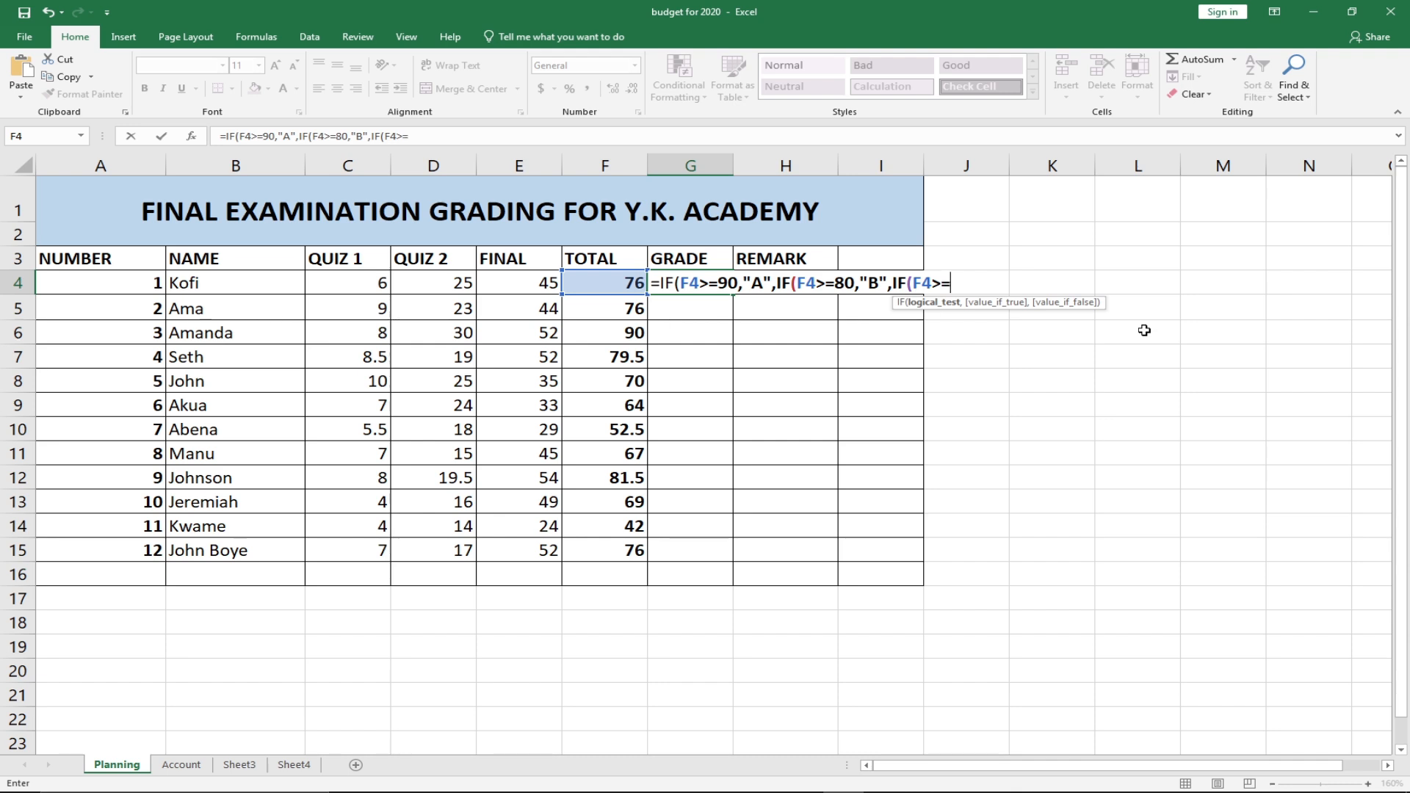
{"action": "type", "text": "70,\""}
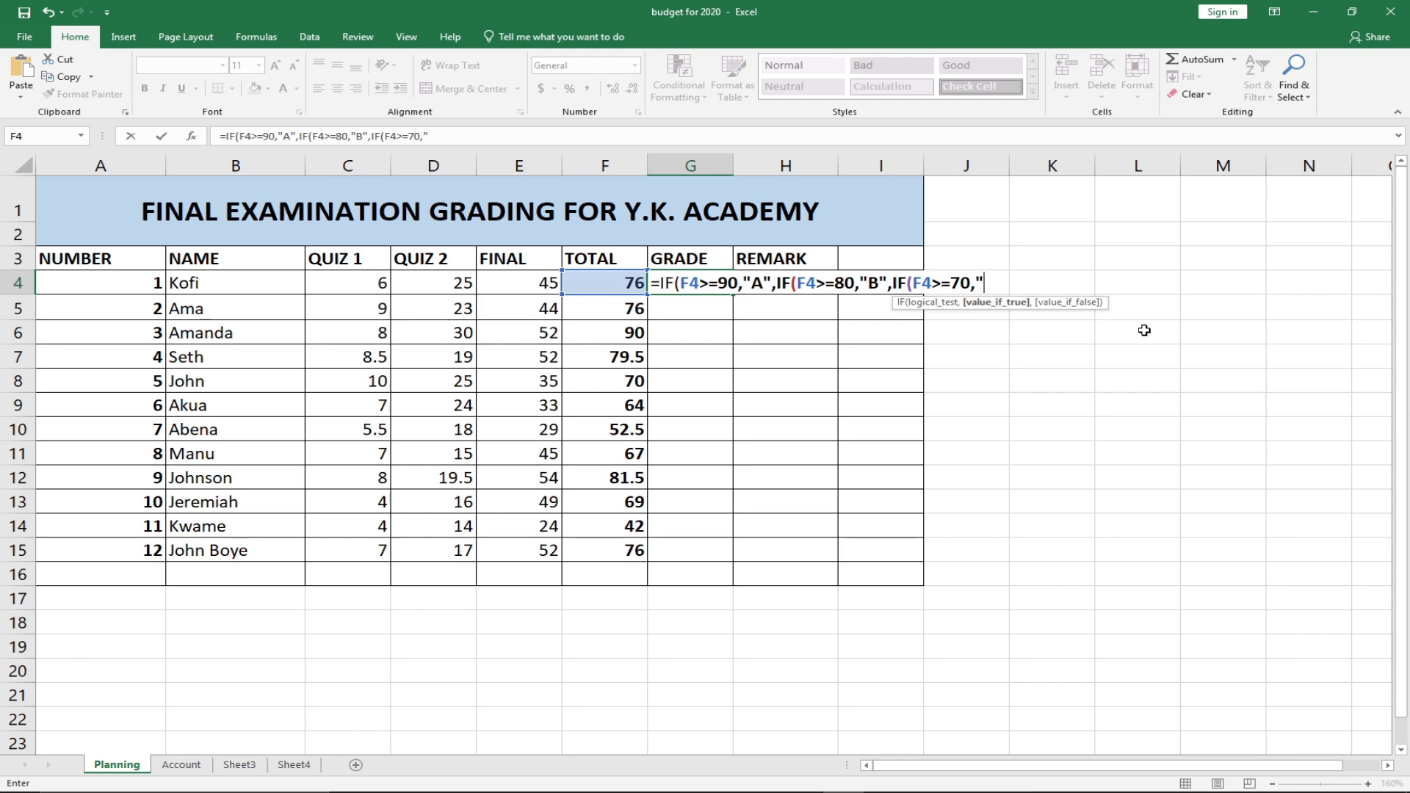
{"action": "type", "text": "C="}
{"action": "key", "text": "BackSpace"}
{"action": "type", "text": "+,if"}
{"action": "key", "text": "Return"}
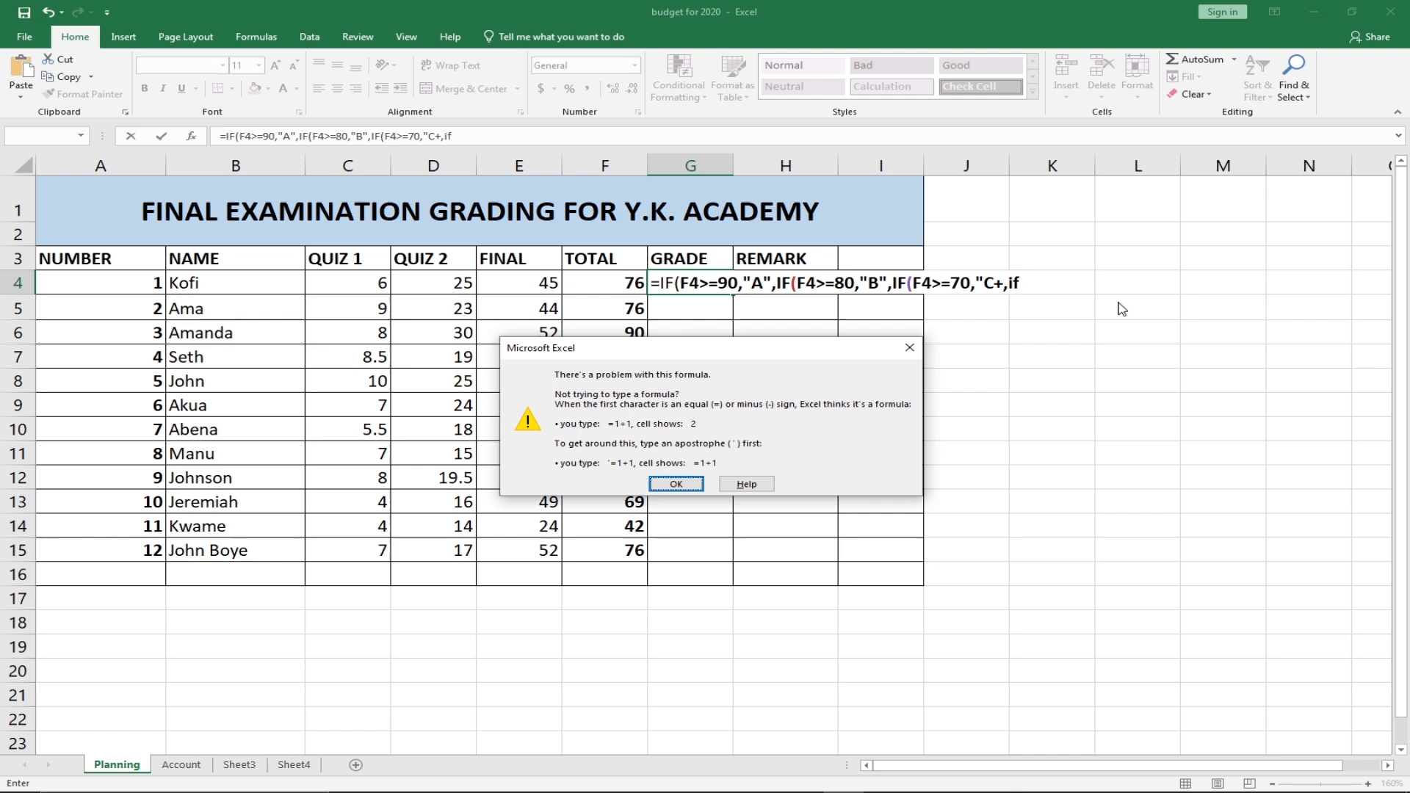
{"action": "left_click", "coordinate": [679, 485]}
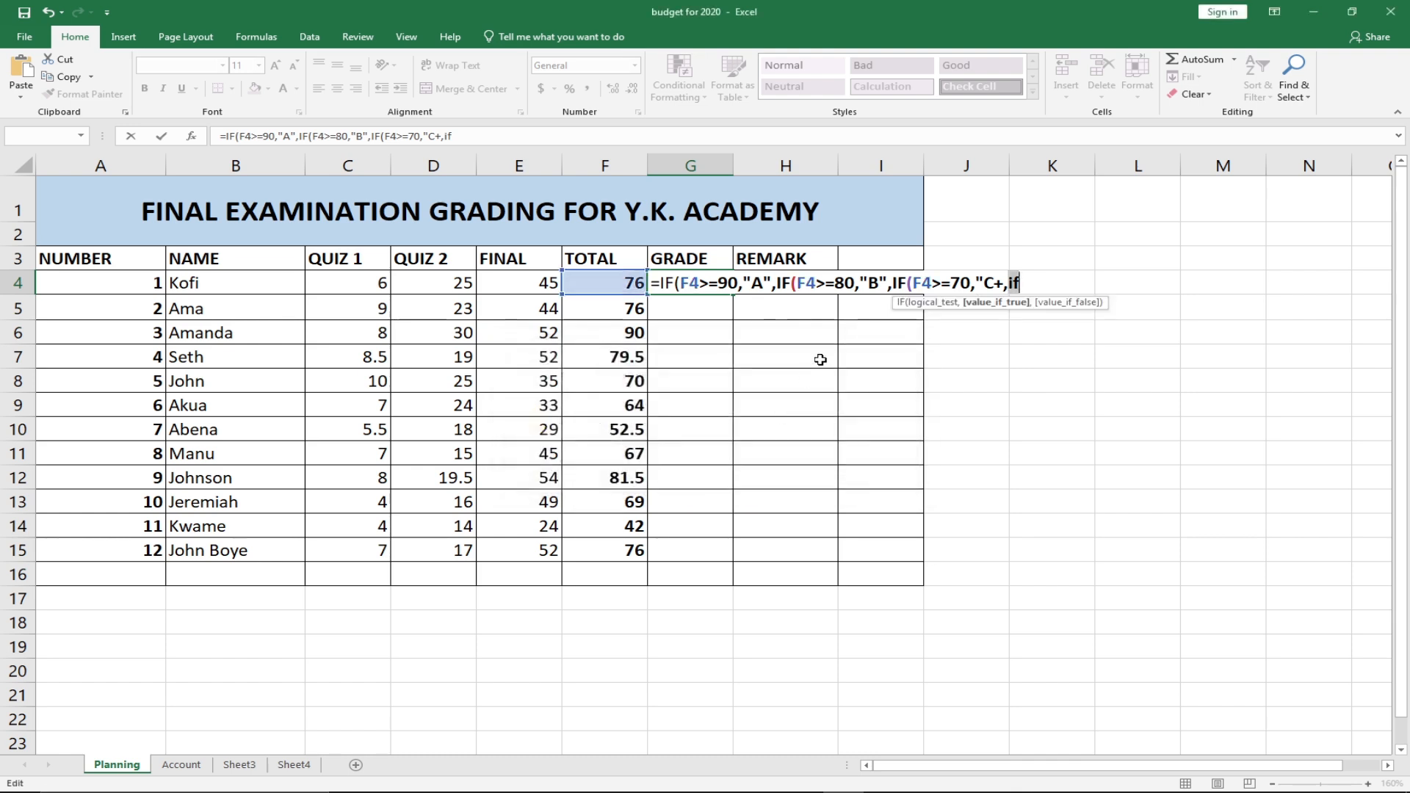
{"action": "left_click", "coordinate": [1024, 282]}
{"action": "key", "text": "BackSpace"}
{"action": "key", "text": "BackSpace"}
{"action": "key", "text": "BackSpace"}
{"action": "key", "text": "BackSpace"}
{"action": "key", "text": "BackSpace"}
Complete the third IF's true value as "C+", closing its quotation mark.
{"action": "type", "text": "C"}
{"action": "type", "text": "+"}
{"action": "type", "text": "\""}
Nest a fourth IF in the G4 formula as the false value, returning "C" when F4>=60.
{"action": "type", "text": ",if"}
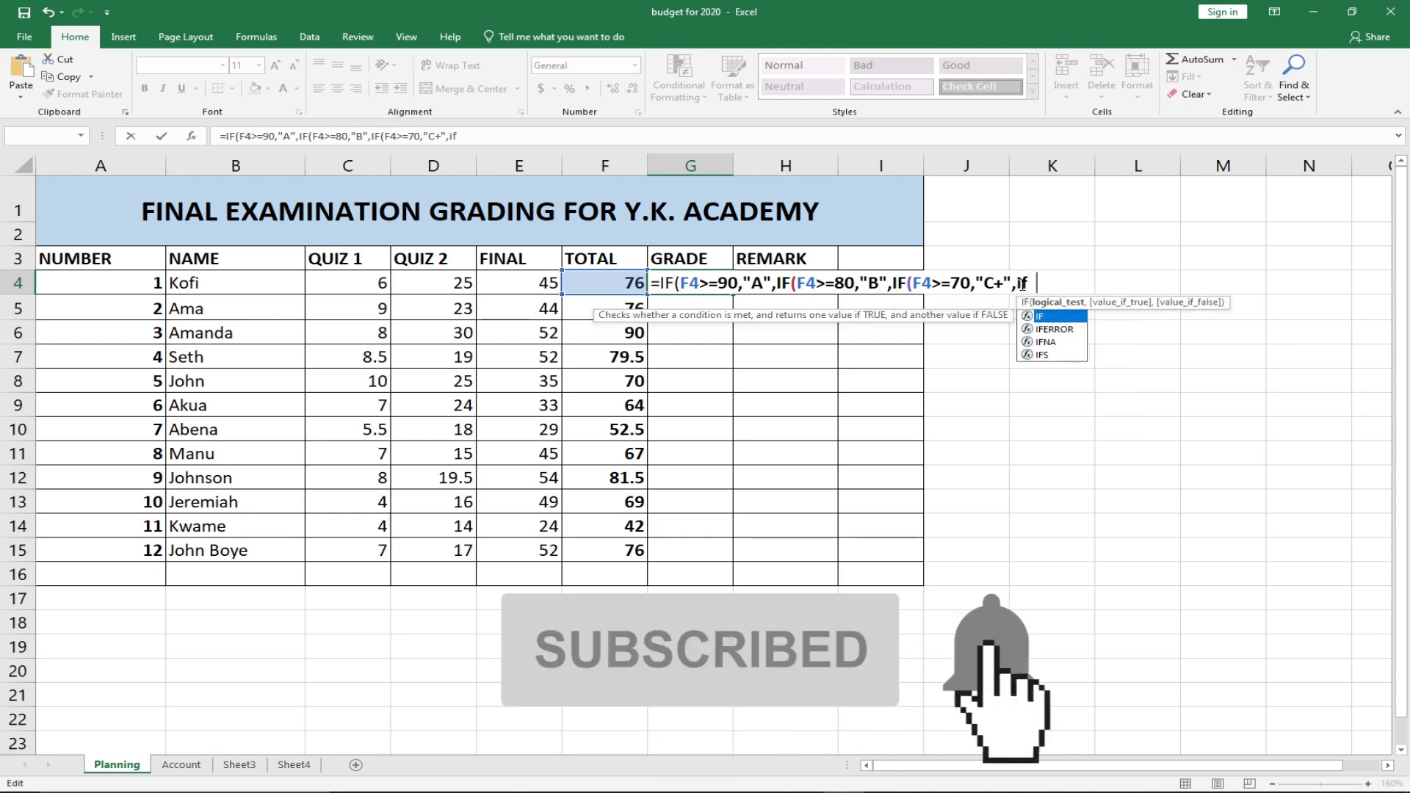
{"action": "key", "text": "Tab"}
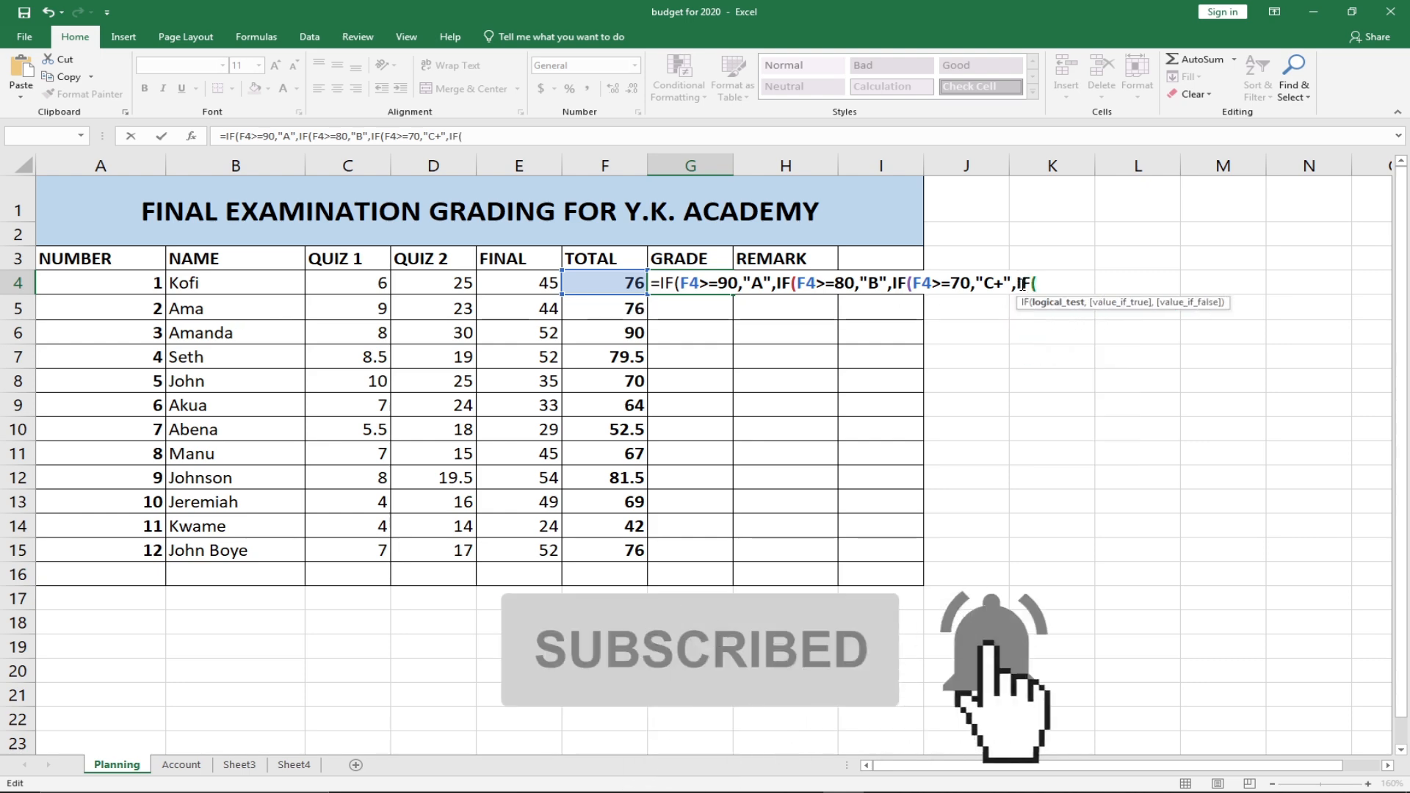
{"action": "left_click", "coordinate": [623, 286]}
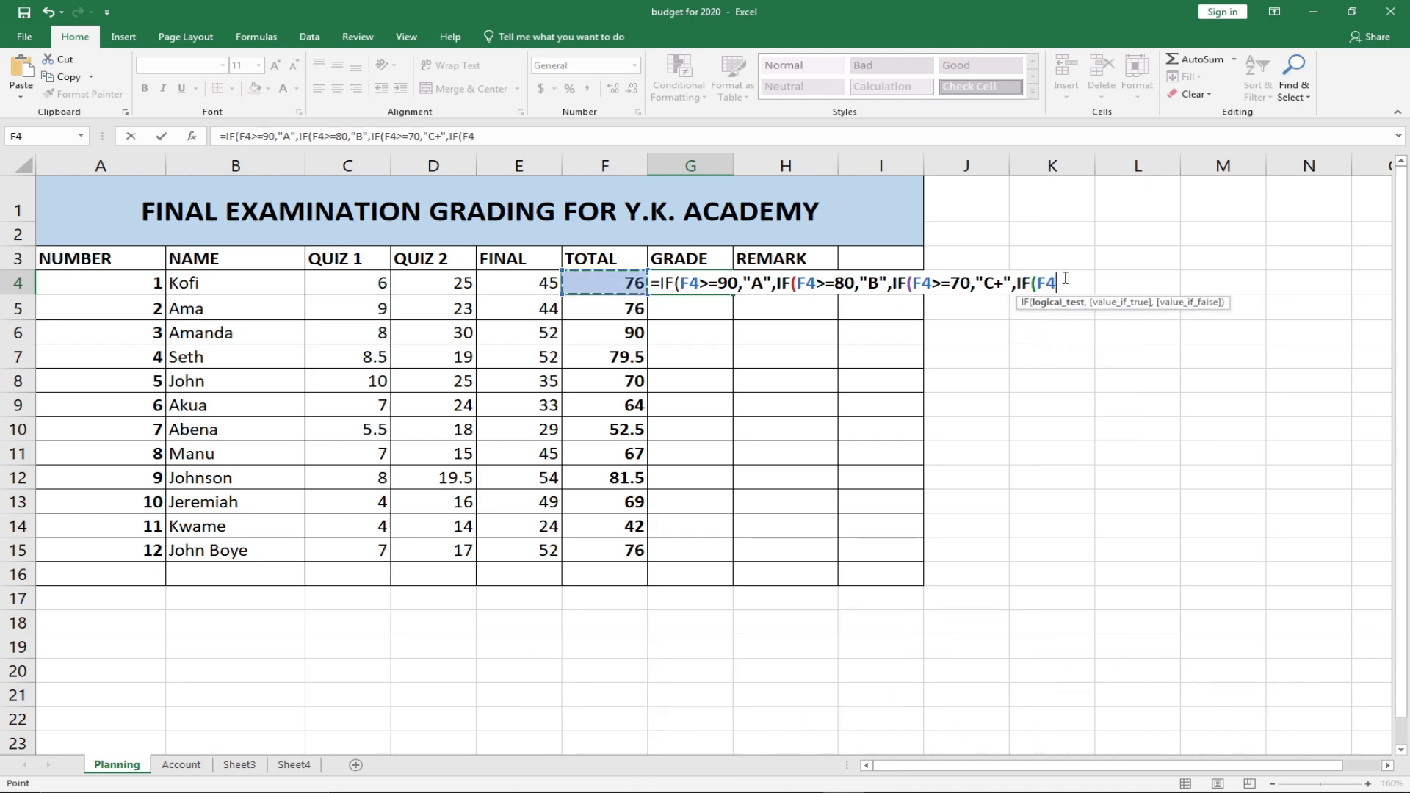
{"action": "type", "text": ">"}
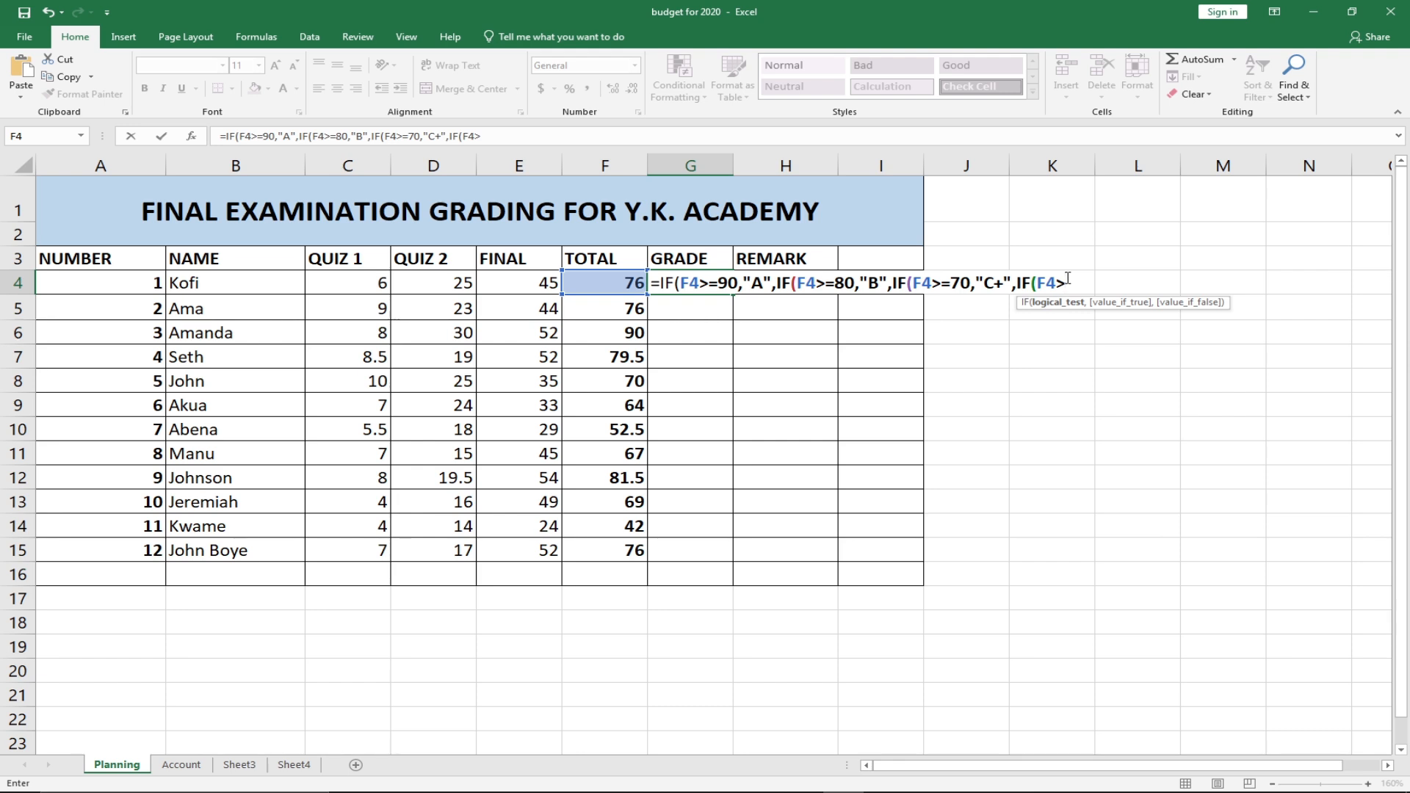
{"action": "type", "text": "=60,"}
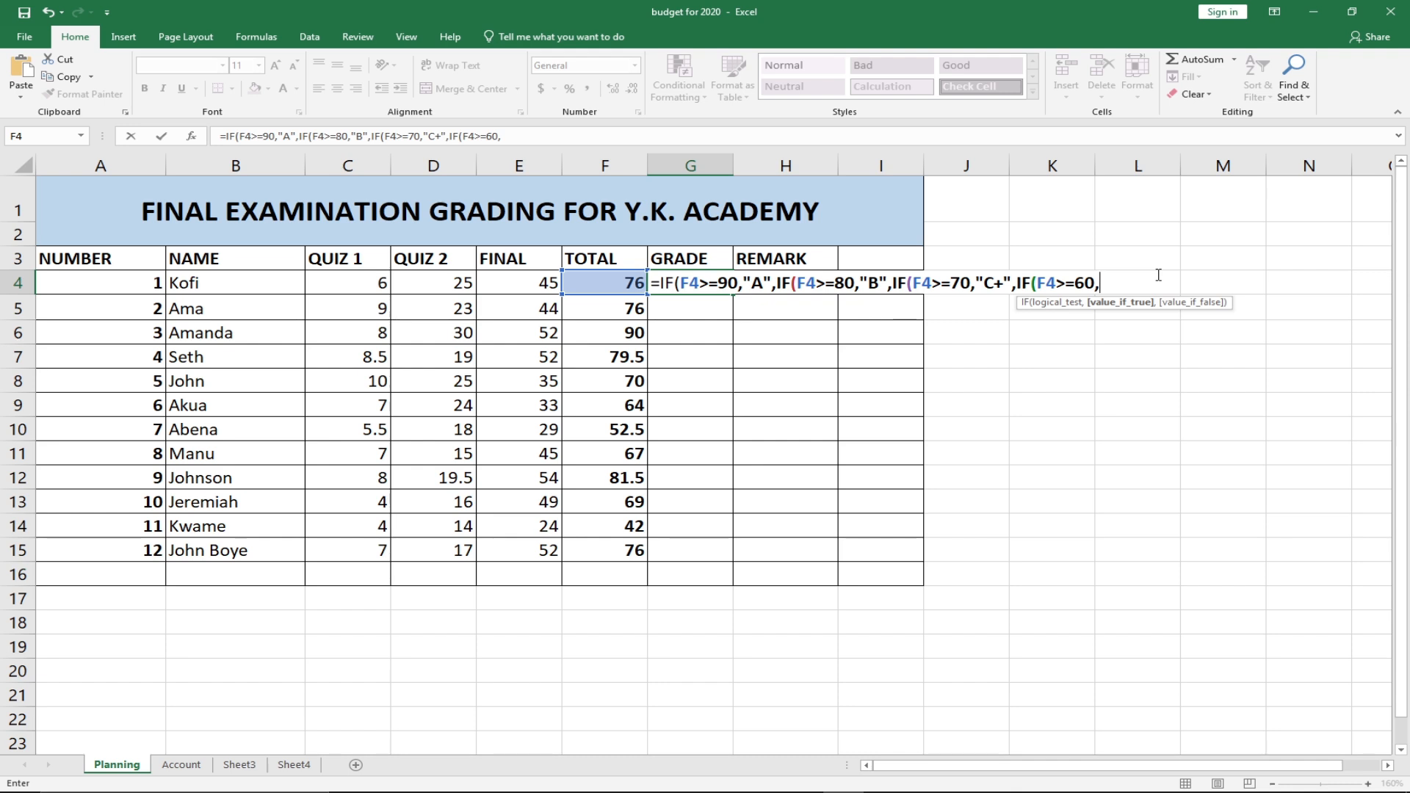
{"action": "type", "text": "\" C\",i"}
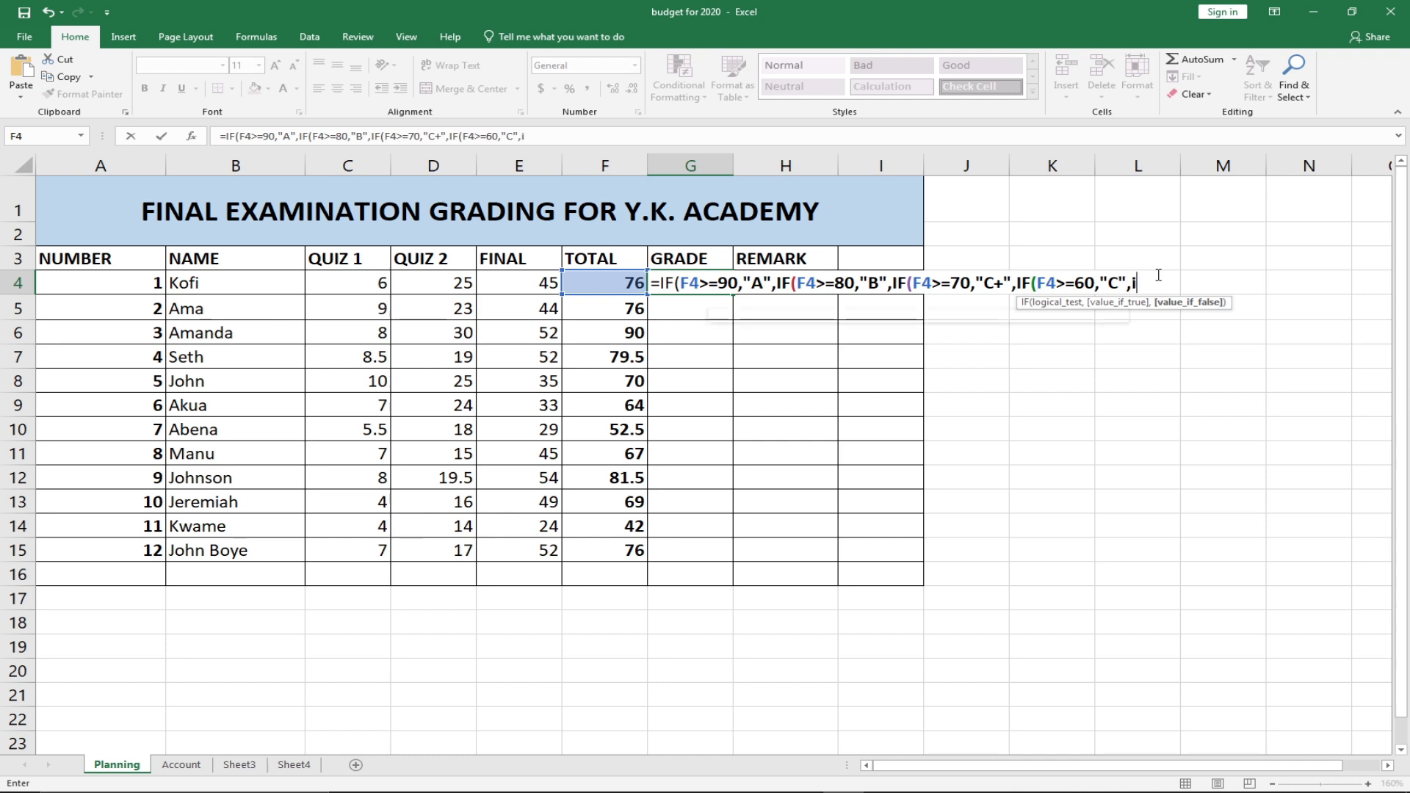
Nest a fifth IF in the G4 formula as the false value, returning "D" when F4>=50.
{"action": "type", "text": "f("}
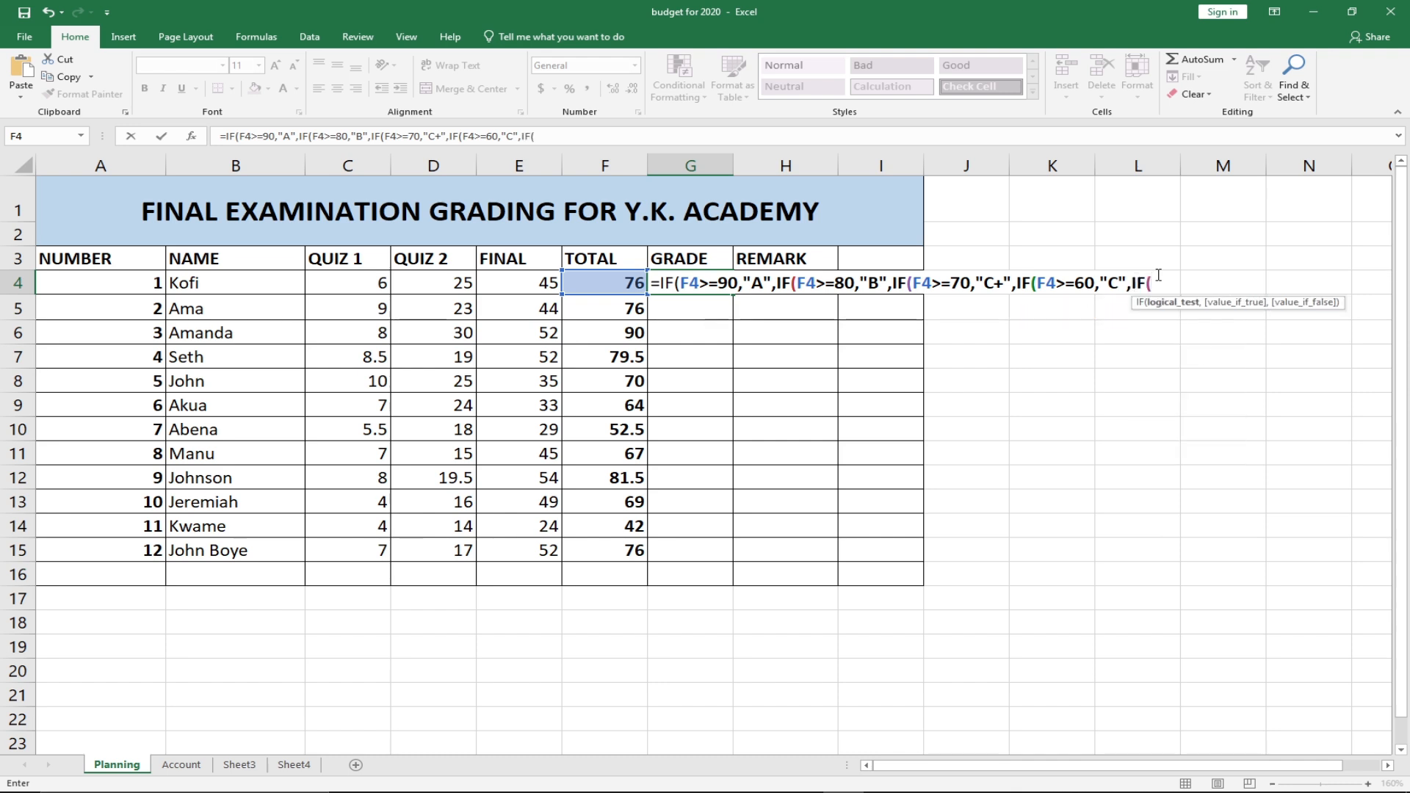
{"action": "left_click", "coordinate": [592, 286]}
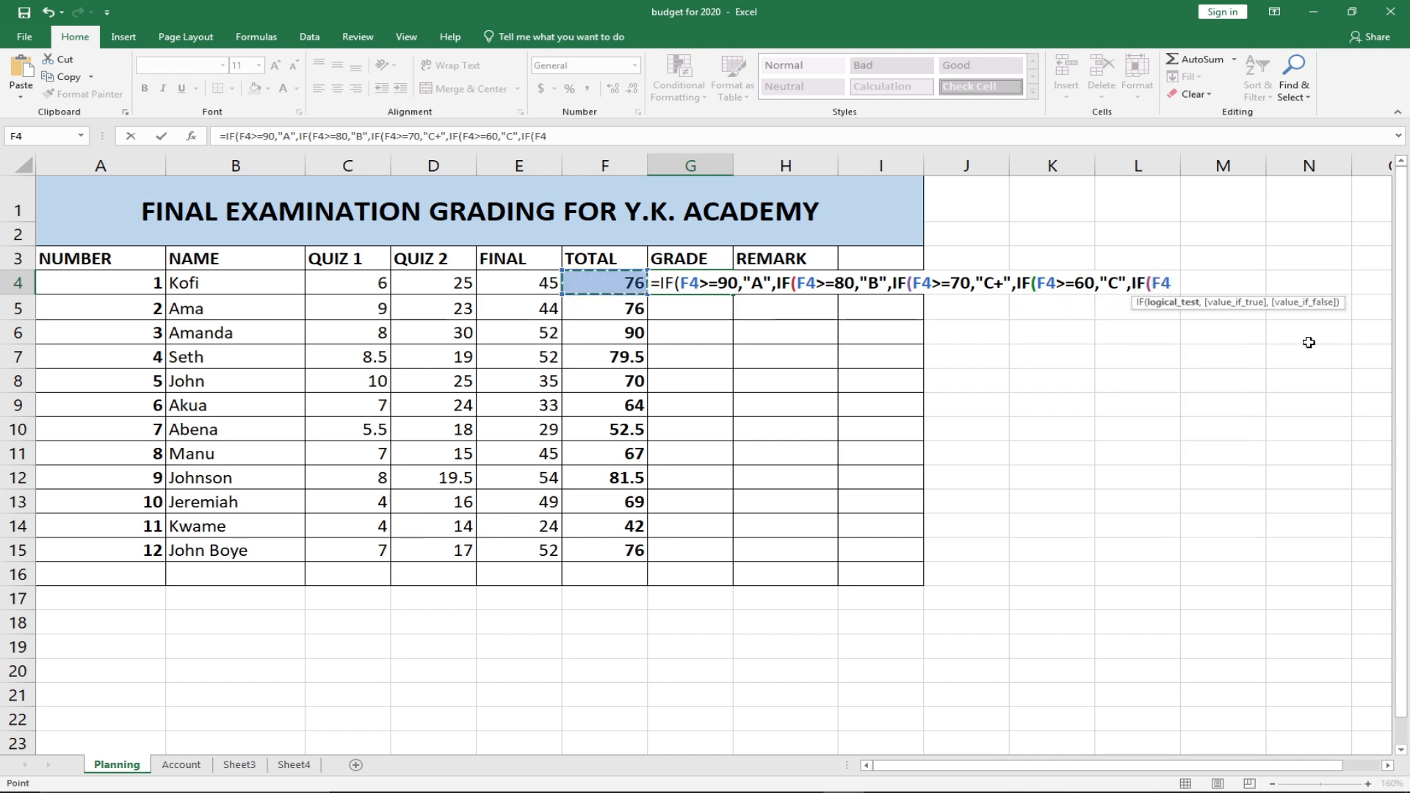
{"action": "type", "text": ">"}
{"action": "type", "text": "=50,\"D\""}
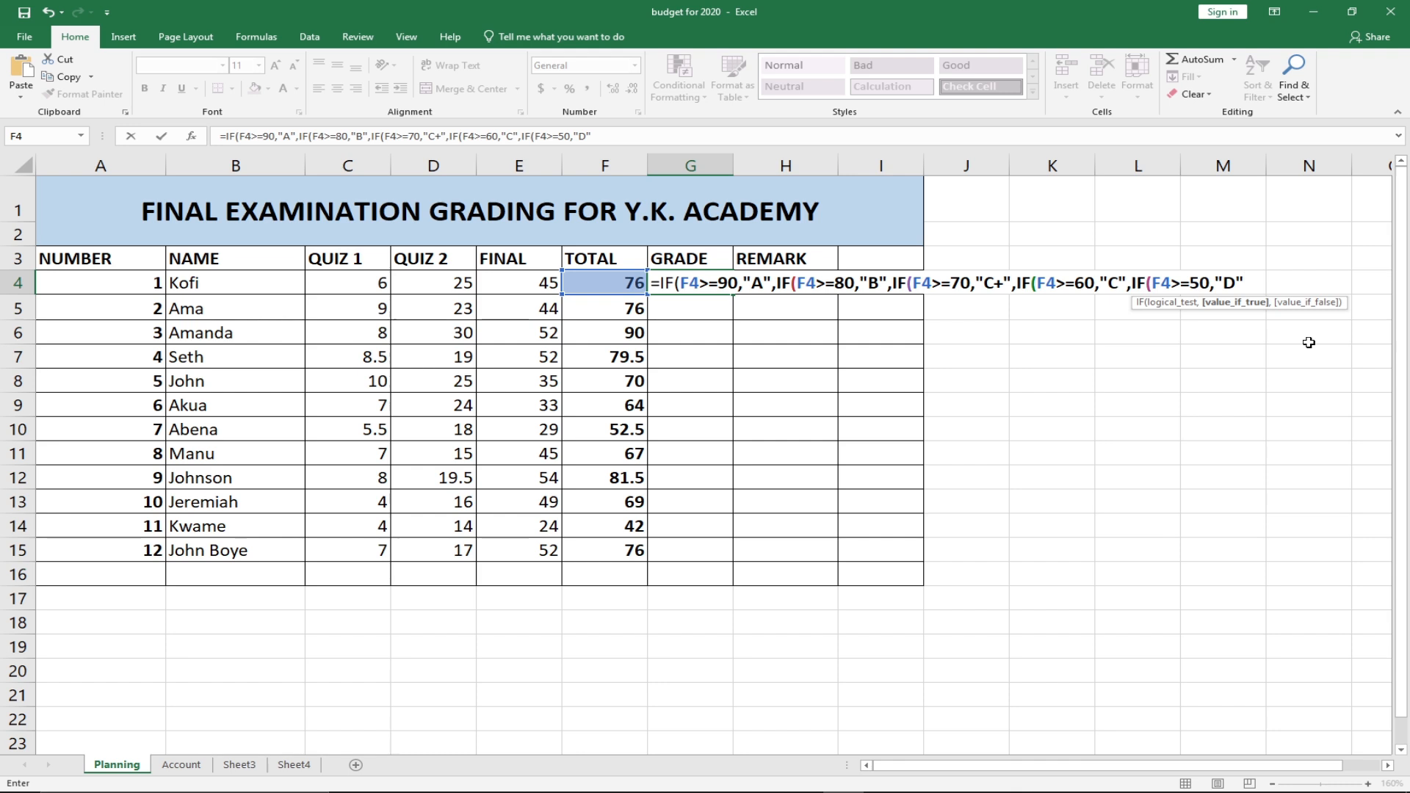
Nest a sixth IF returning "F" when F4<50, close all six parentheses and enter the G4 formula.
{"action": "type", "text": ",if"}
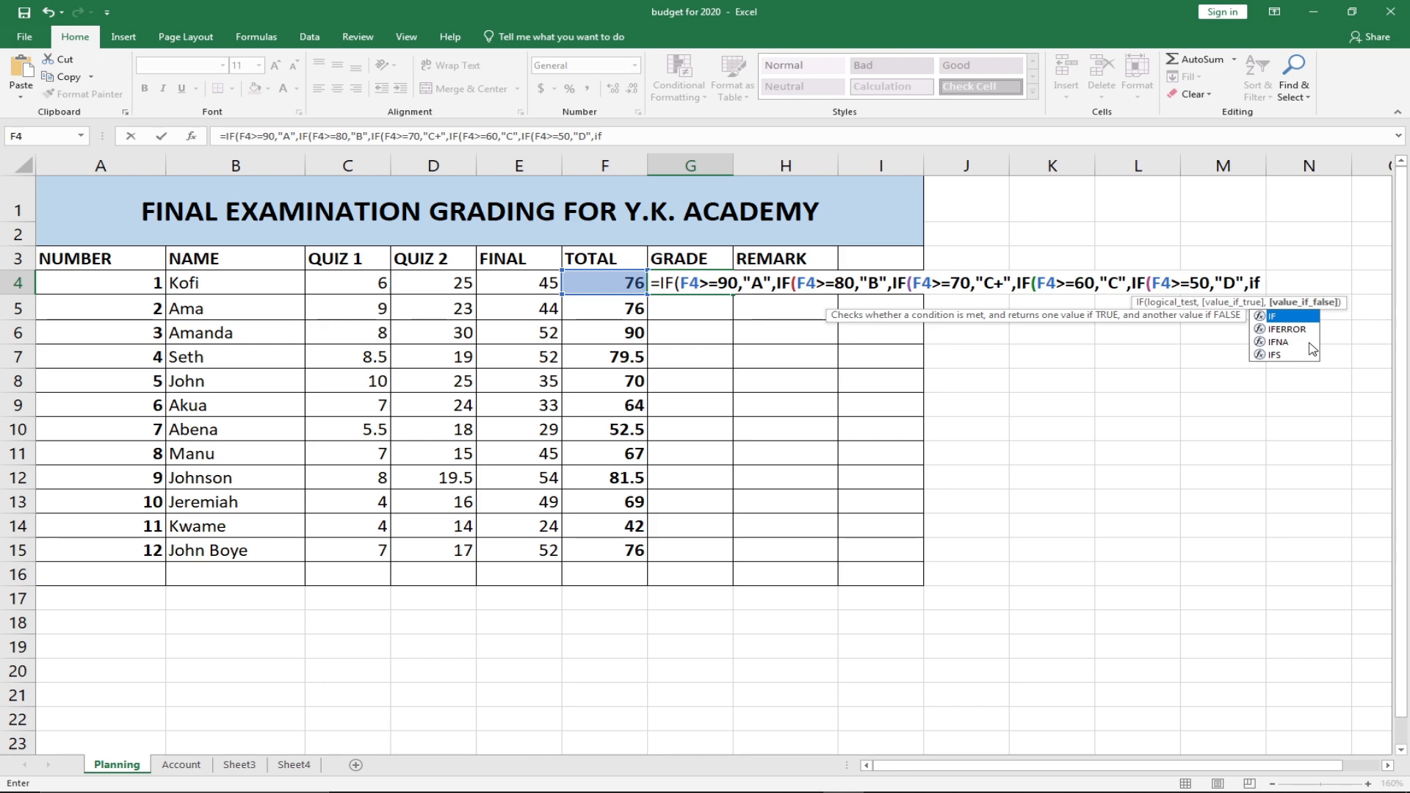
{"action": "key", "text": "Tab"}
{"action": "left_click", "coordinate": [591, 281]}
{"action": "type", "text": "<"}
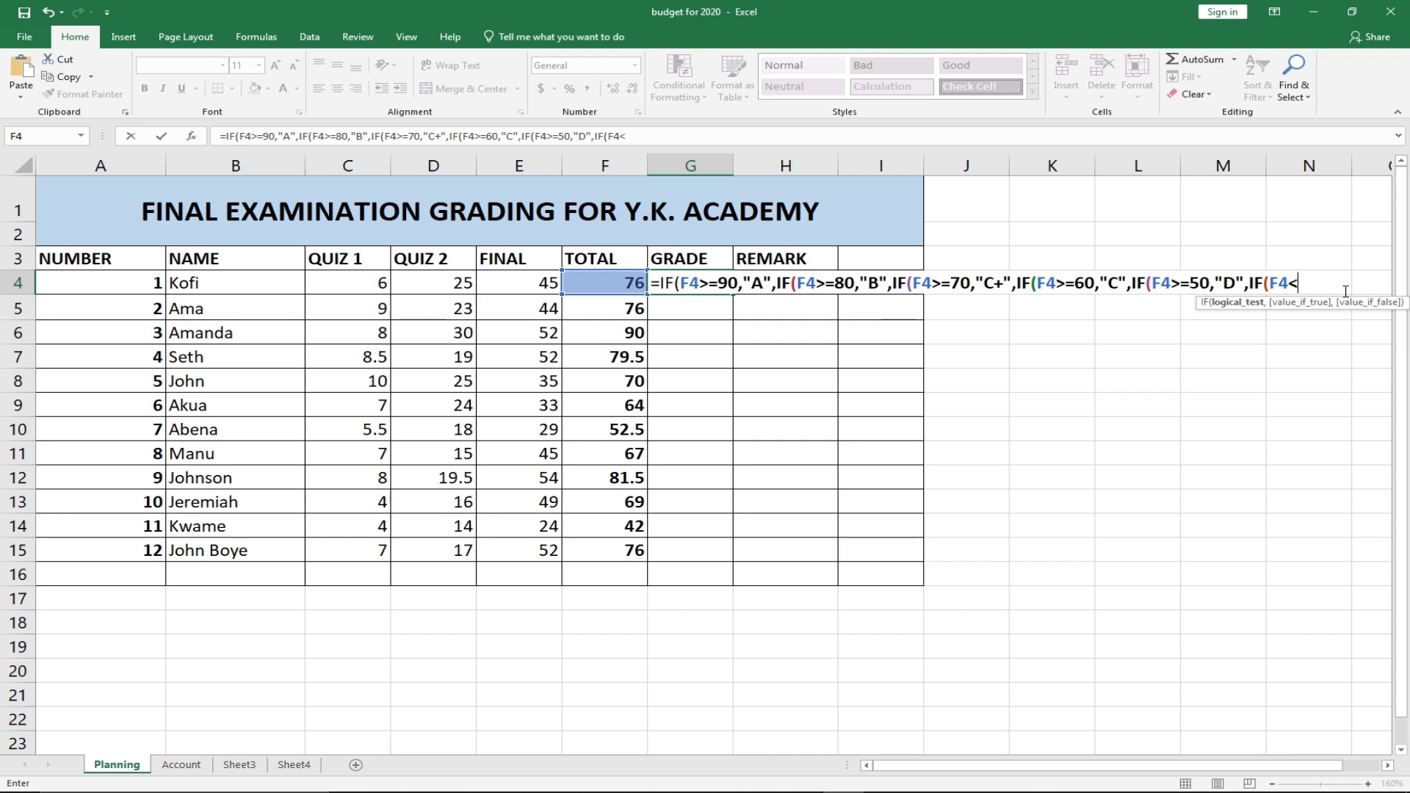
{"action": "type", "text": "50"}
{"action": "type", "text": ",\"F"}
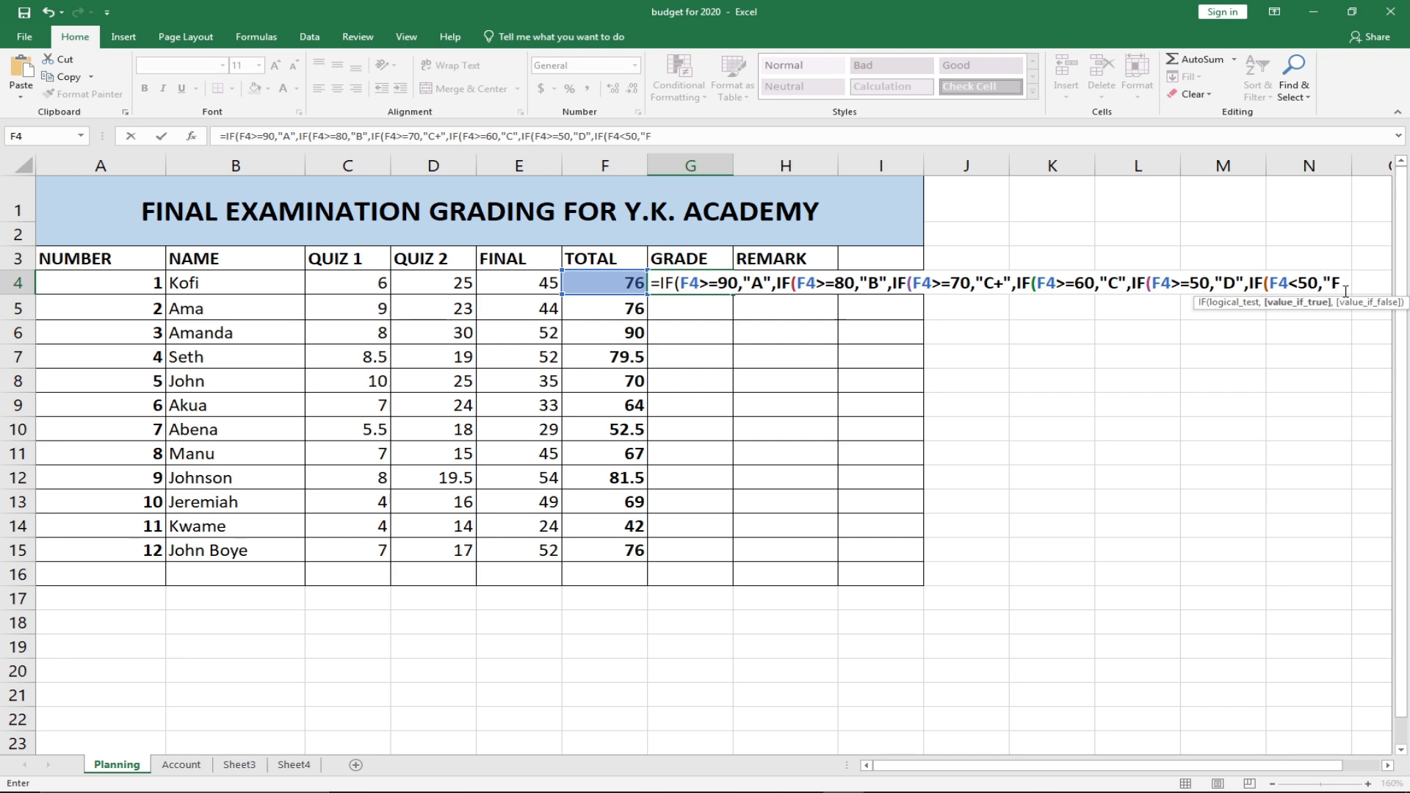
{"action": "type", "text": "\""}
{"action": "type", "text": ")))"}
{"action": "type", "text": ")"}
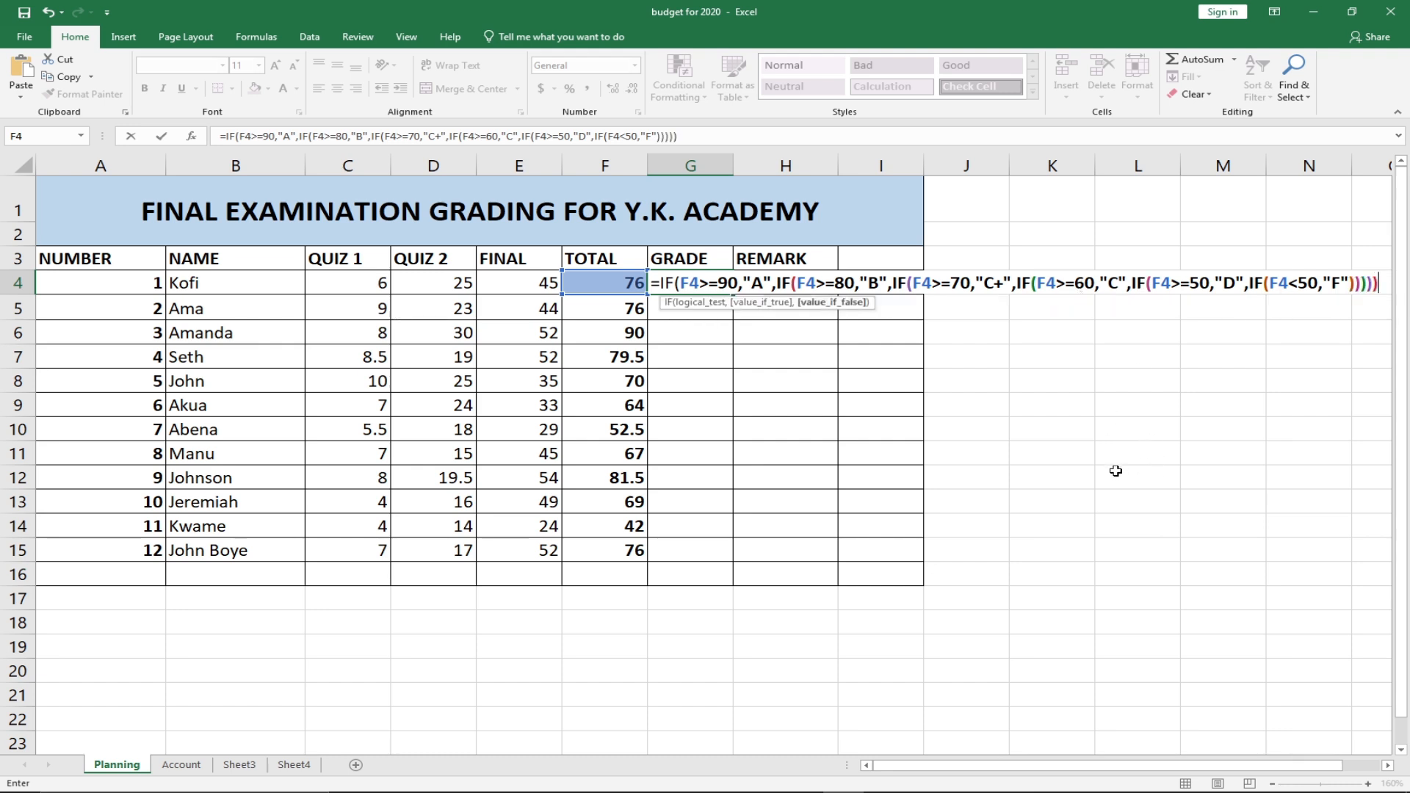
{"action": "type", "text": ")"}
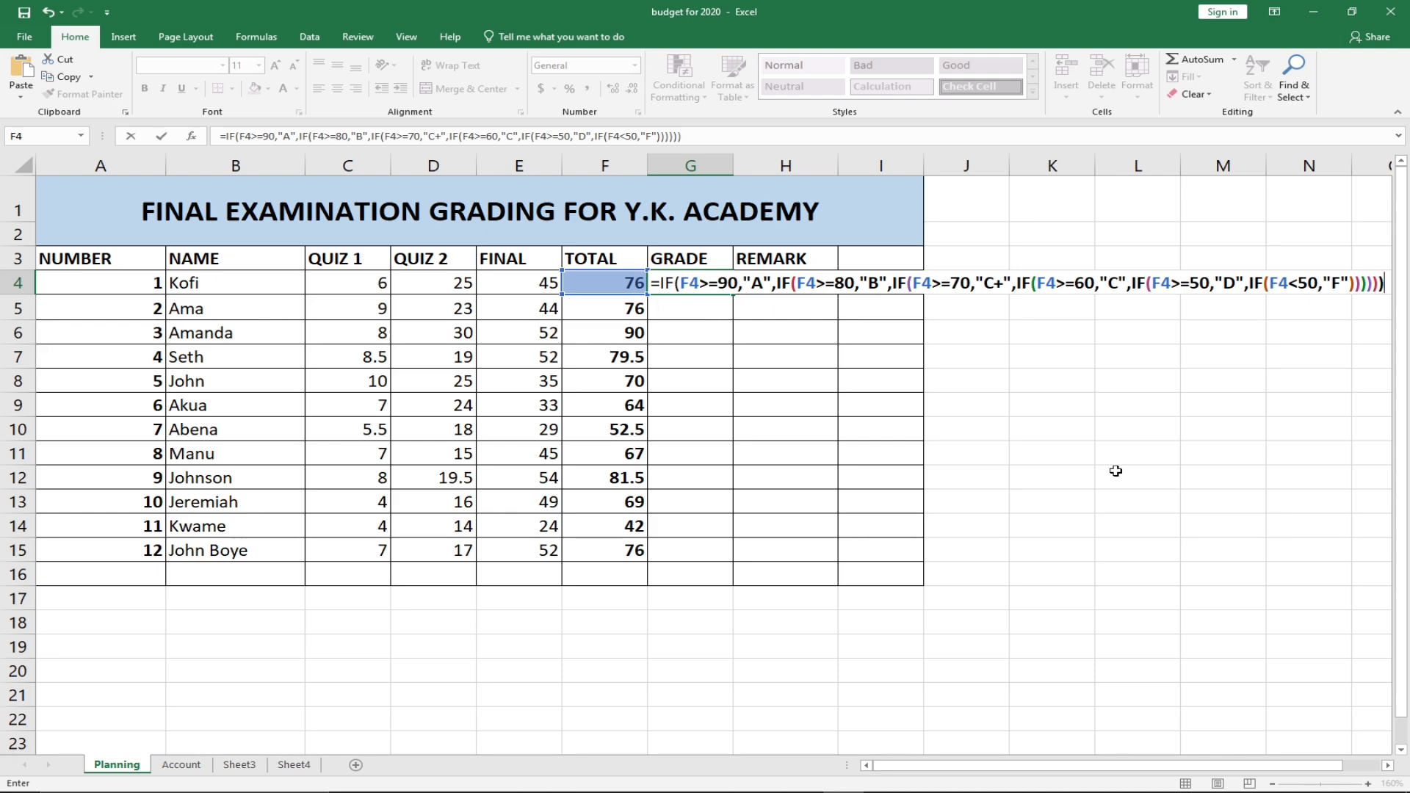
{"action": "key", "text": "Return"}
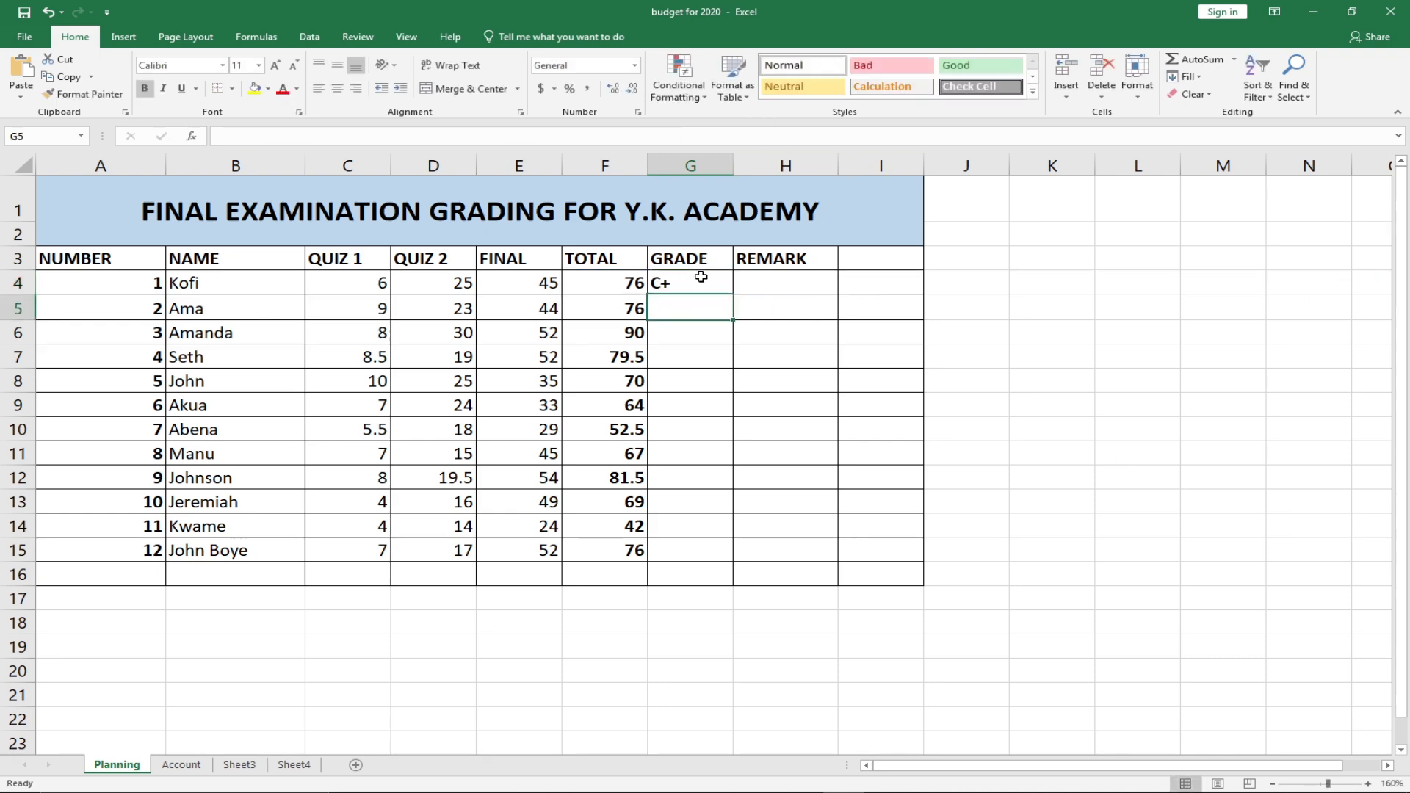
Fill the grade formula from G4 down through G15 and review the formula in G4.
{"action": "left_click", "coordinate": [704, 277]}
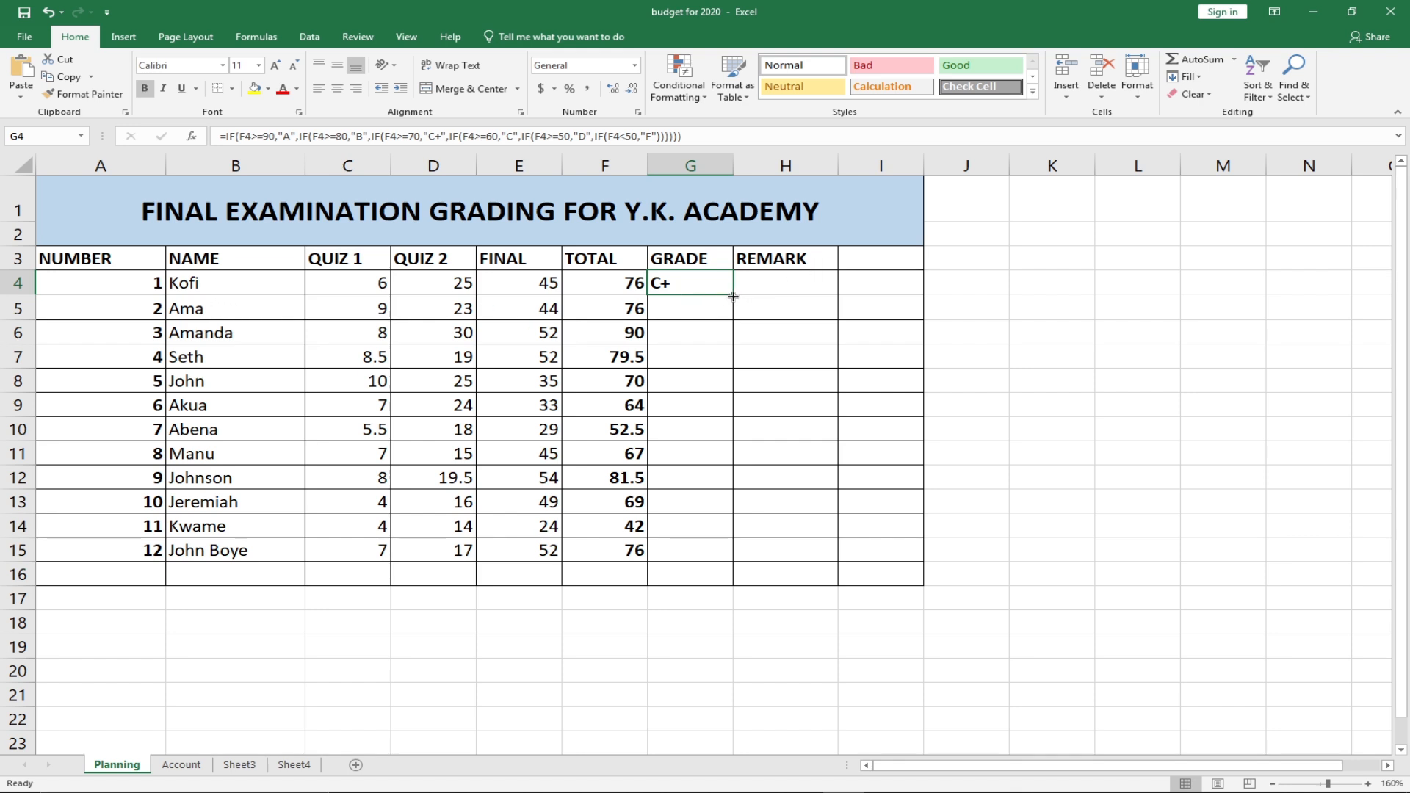
{"action": "left_click_drag", "start_coordinate": [733, 296], "coordinate": [740, 559]}
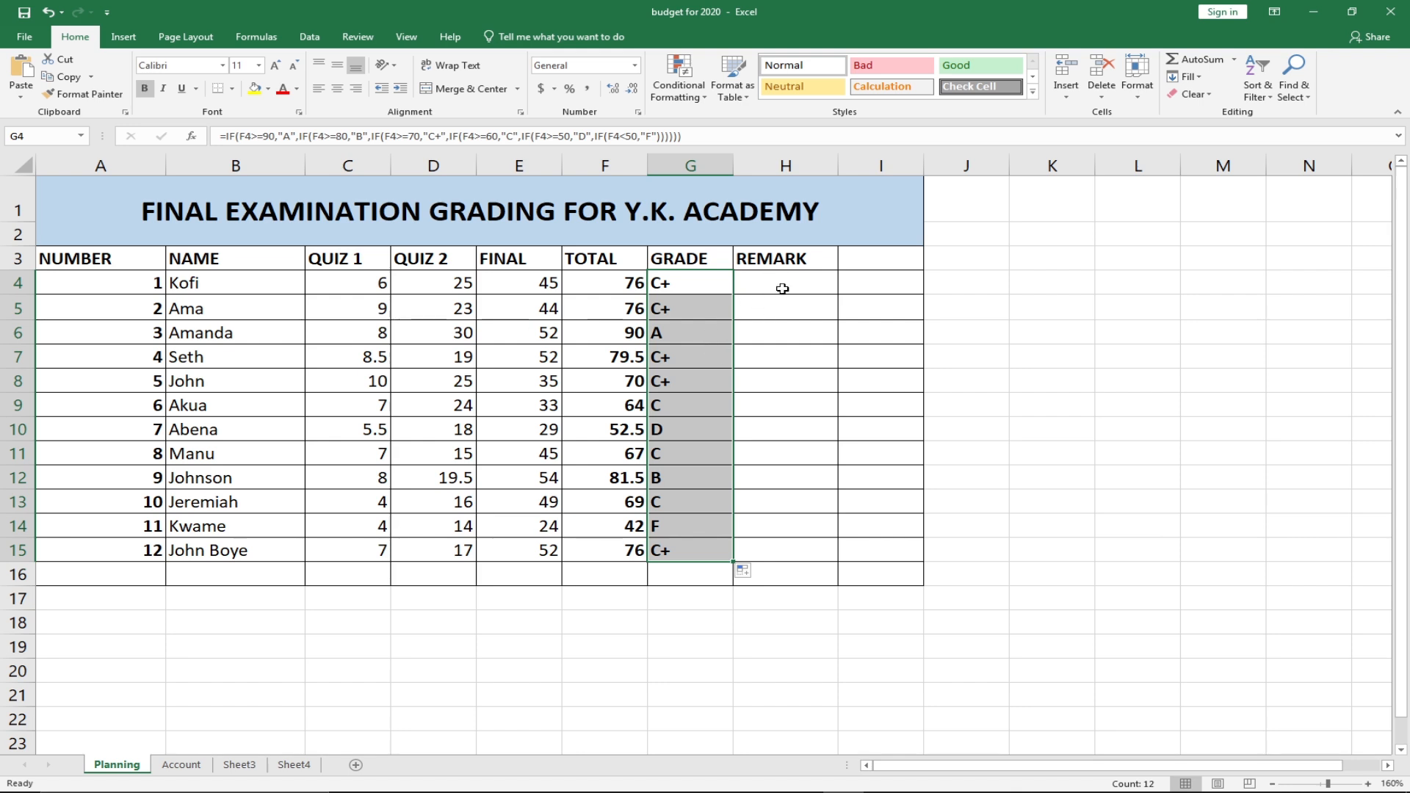
{"action": "left_click", "coordinate": [688, 288]}
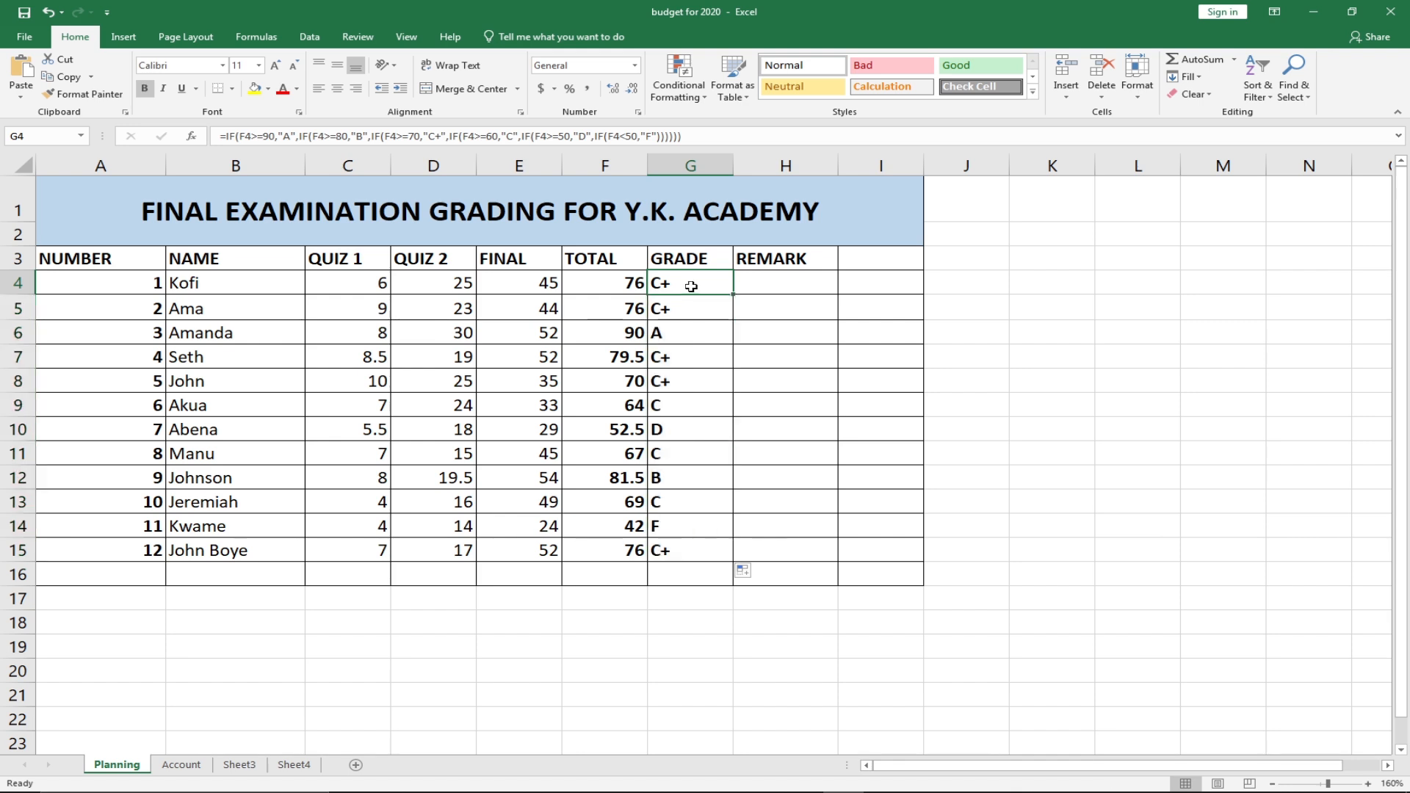
{"action": "double_click", "coordinate": [692, 286]}
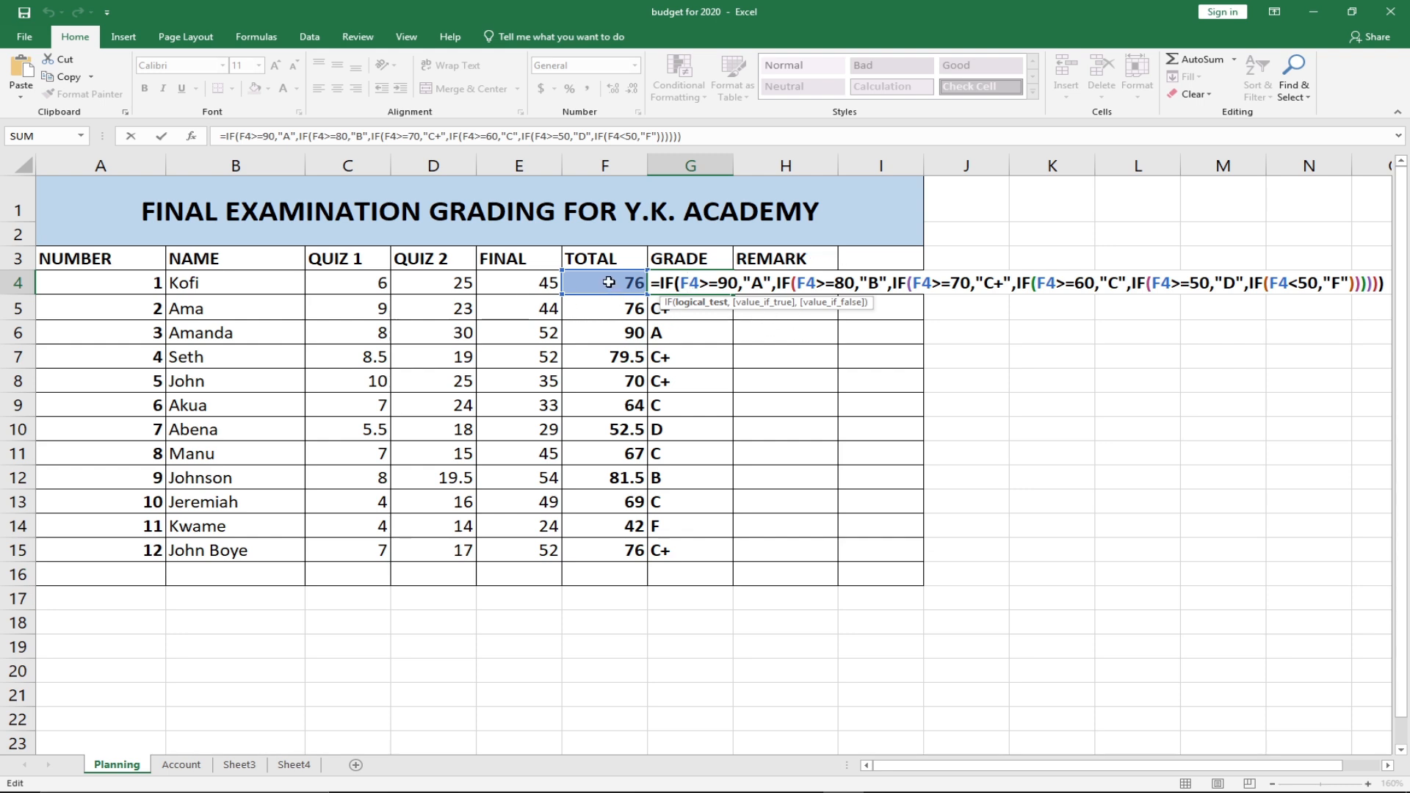
{"action": "key", "text": "Return"}
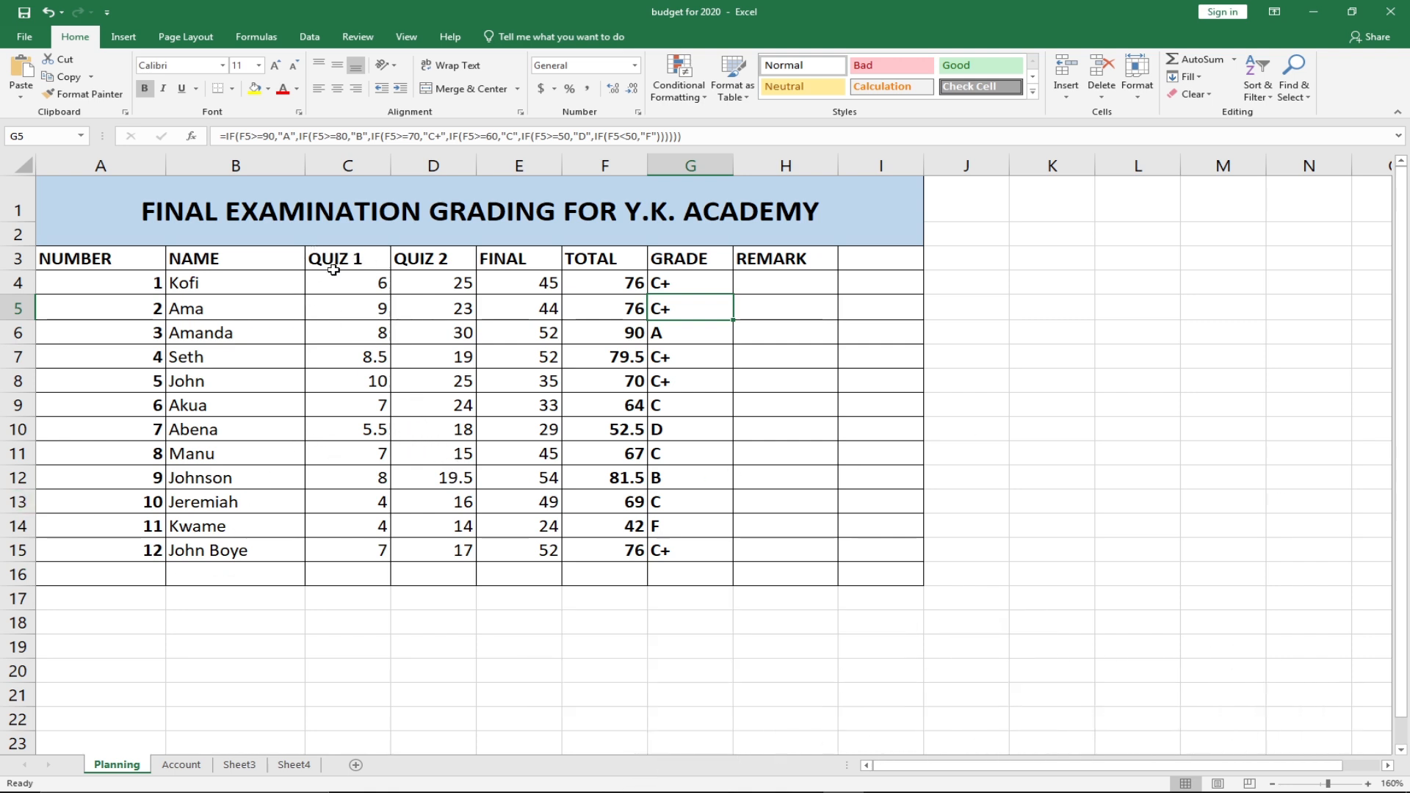
Change student number 7's scores in row 10, setting QUIZ 1 to 7 and FINAL to 45.
{"action": "left_click", "coordinate": [370, 428]}
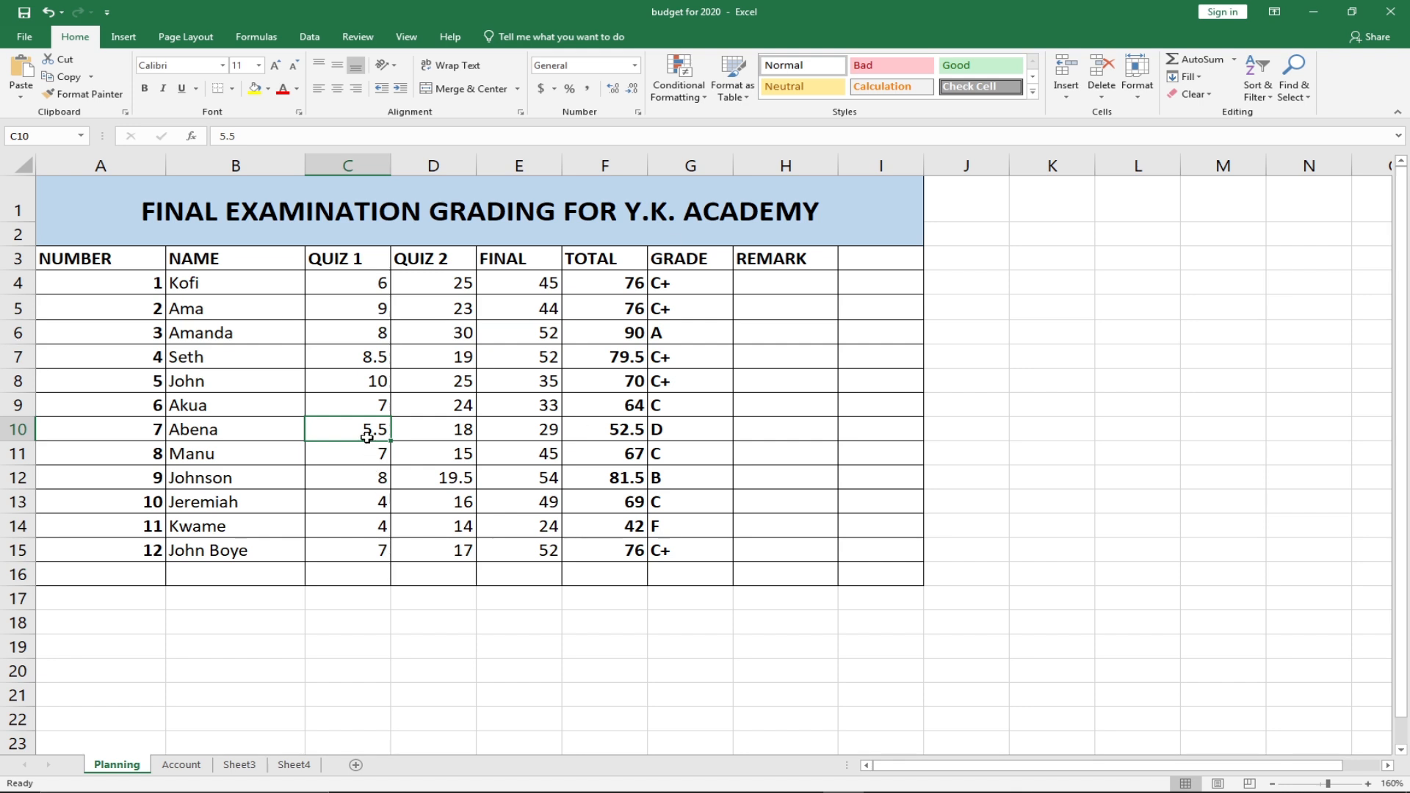
{"action": "type", "text": "7"}
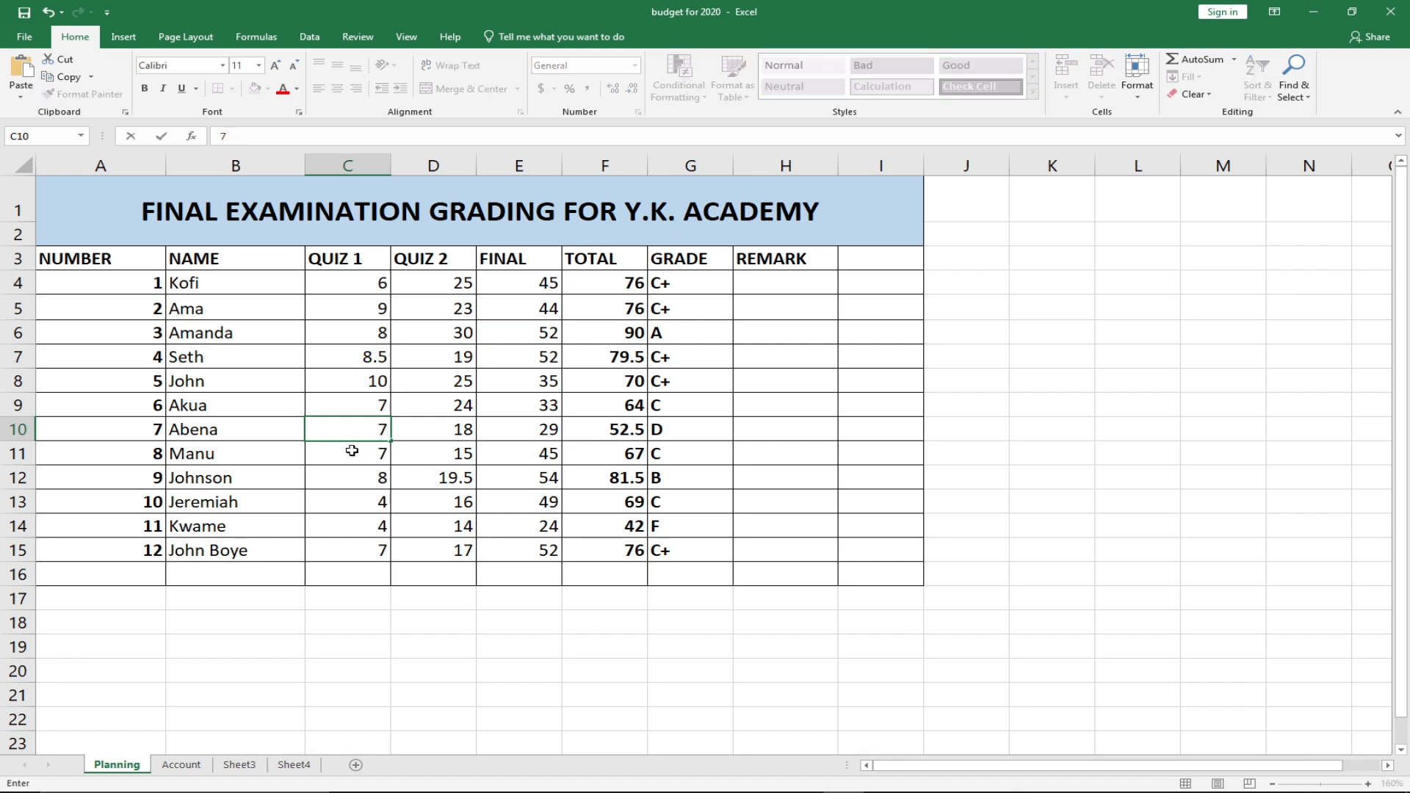
{"action": "key", "text": "Return"}
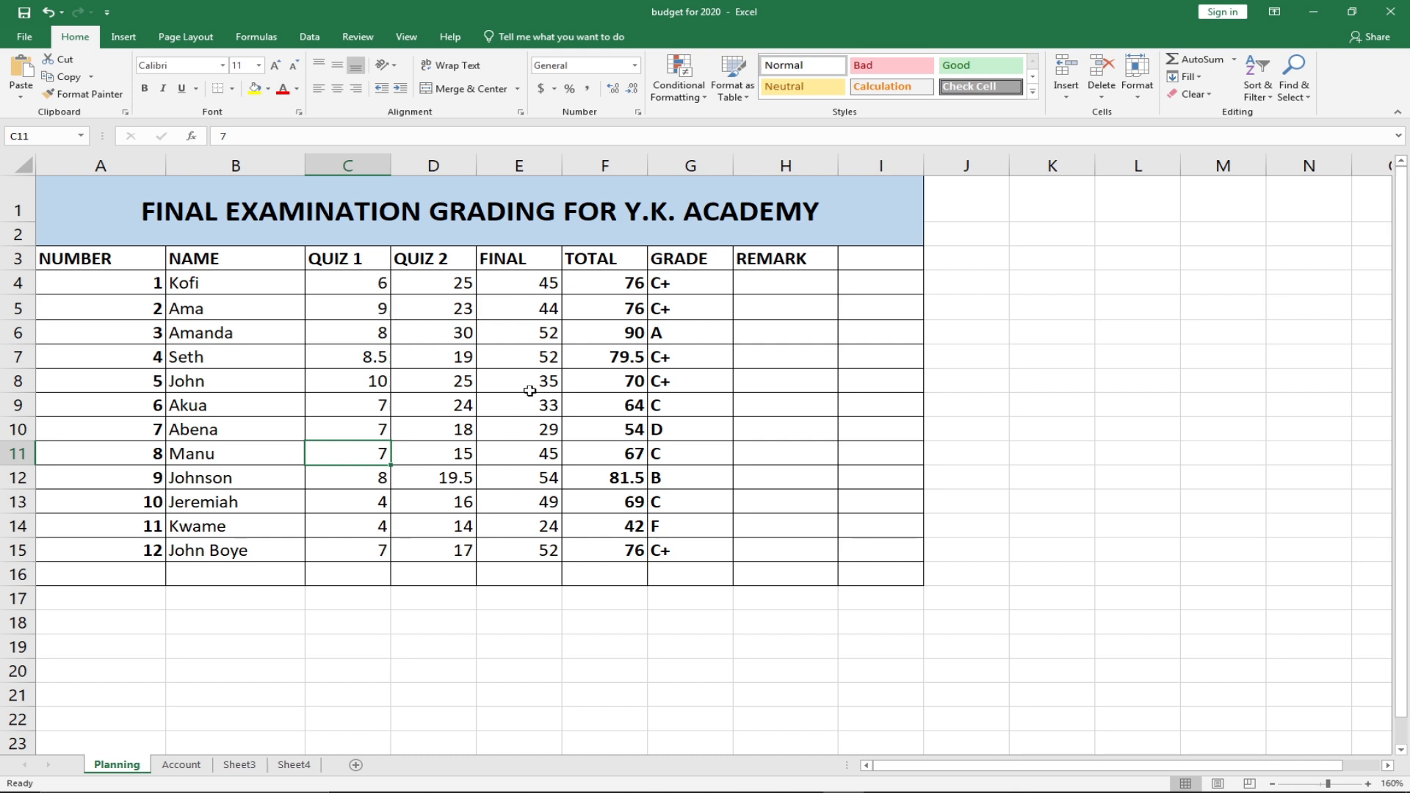
{"action": "left_click", "coordinate": [536, 433]}
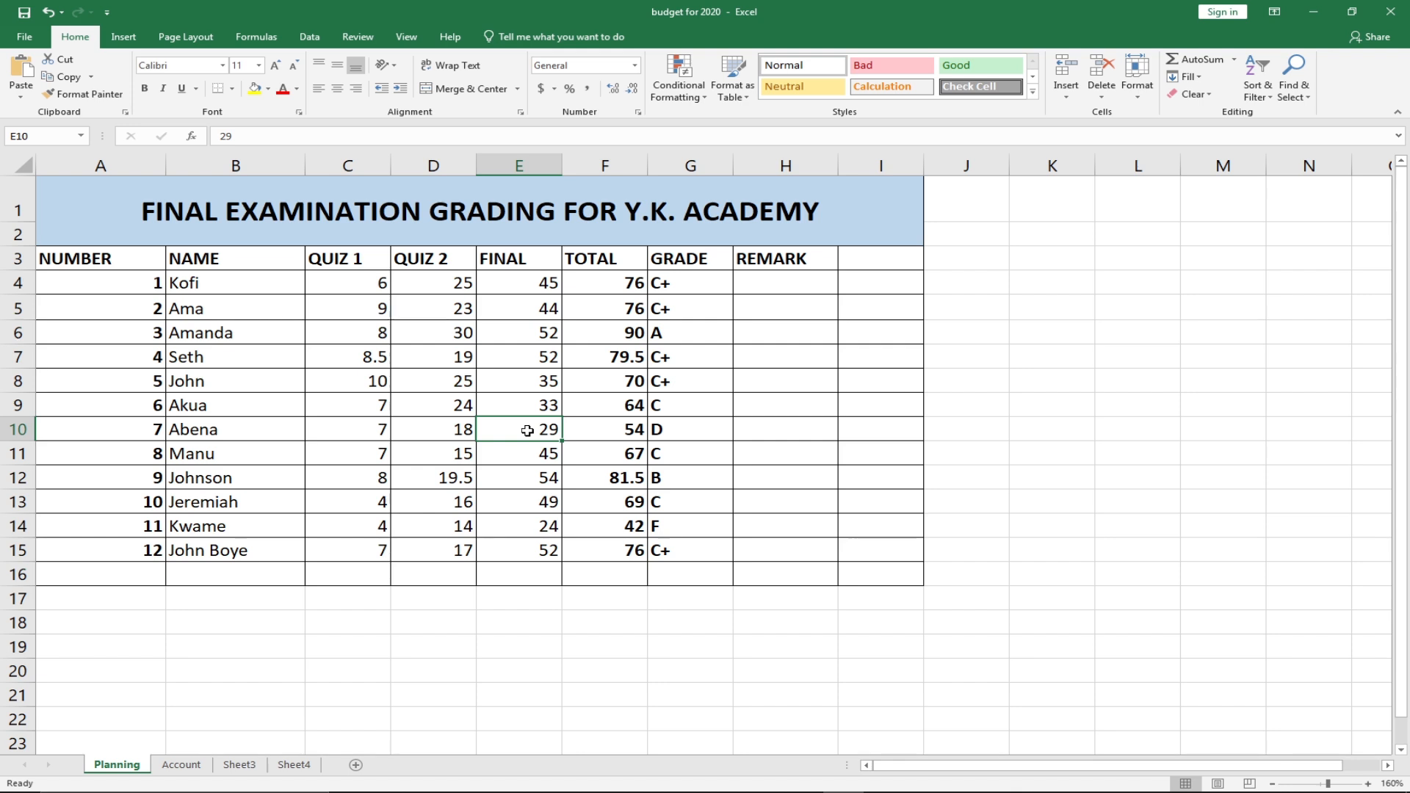
{"action": "type", "text": "45"}
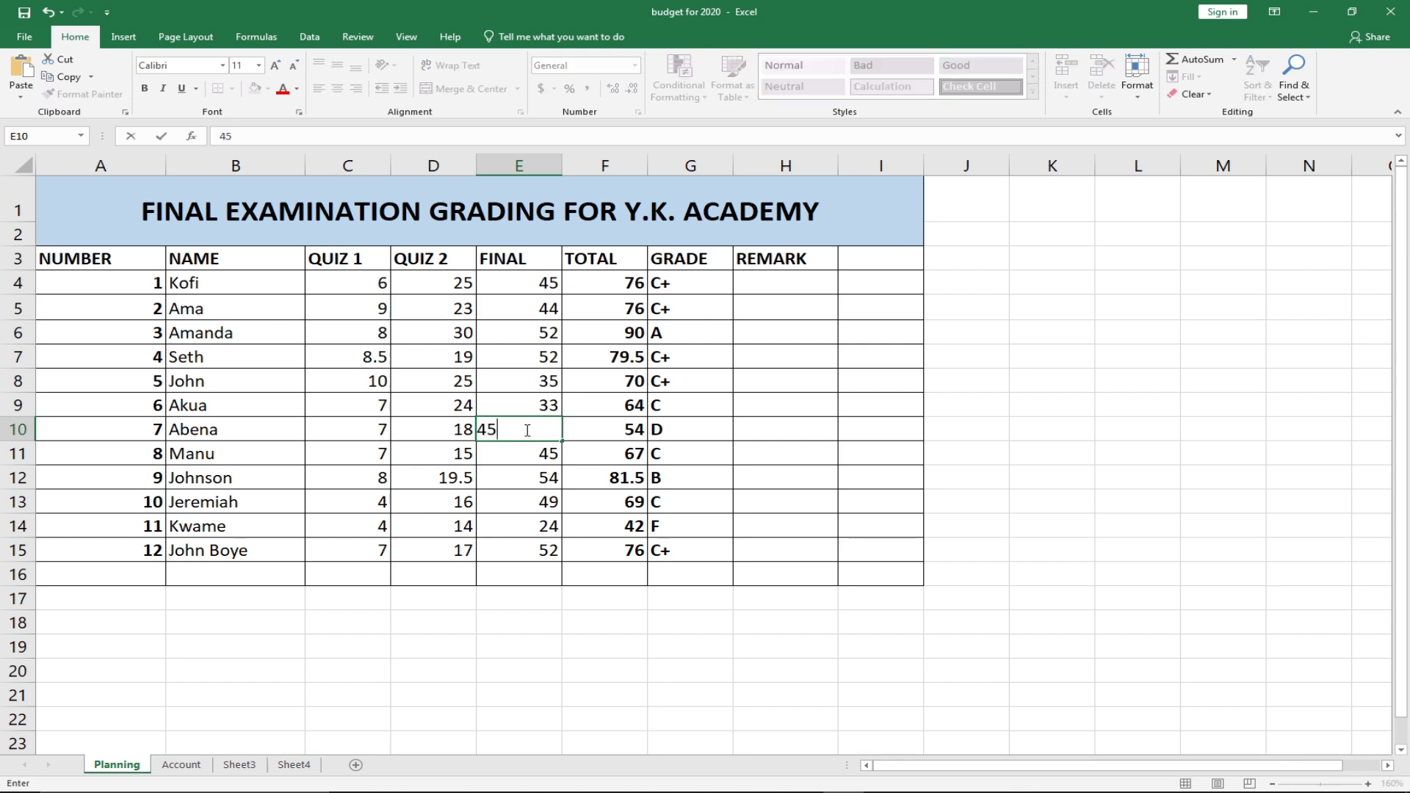
{"action": "key", "text": "Return"}
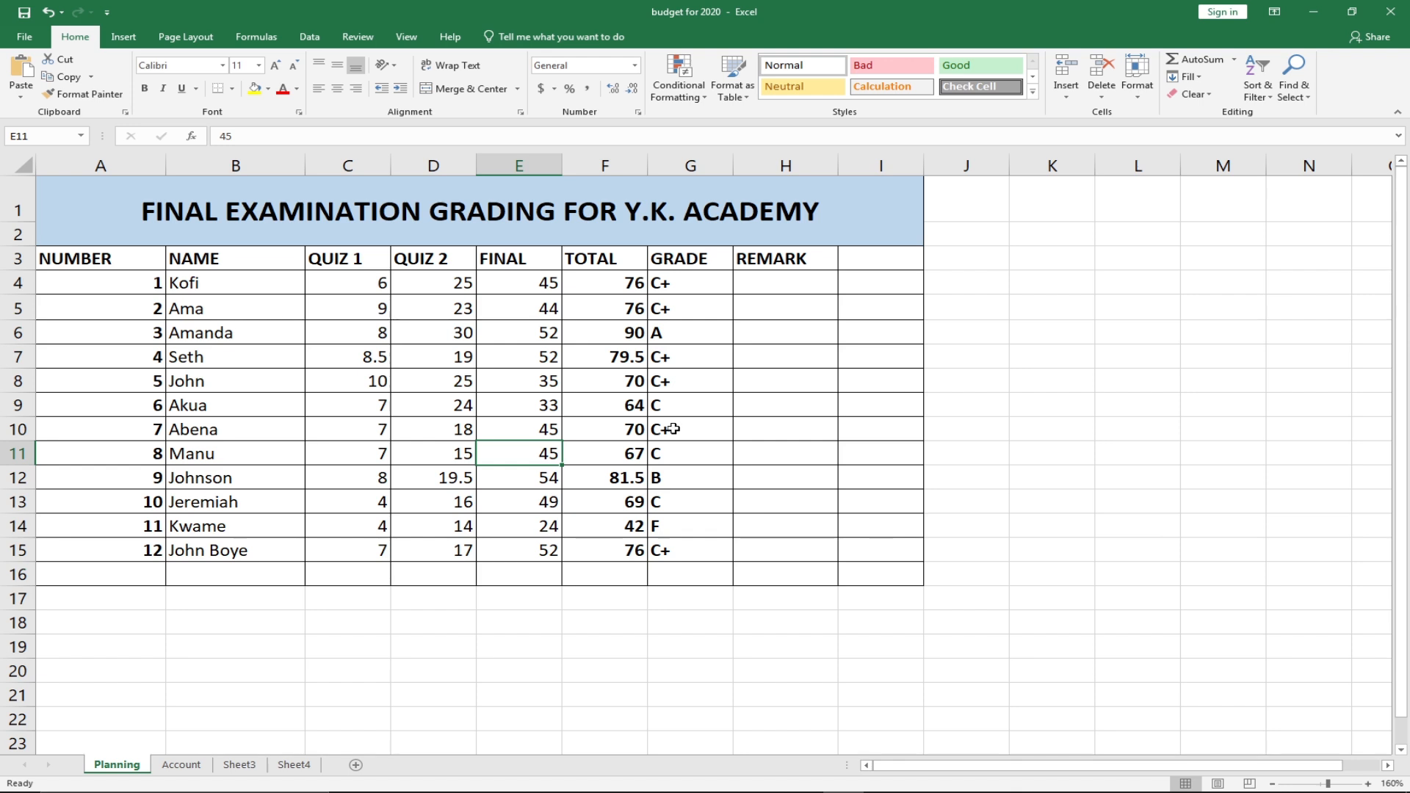
Extend the number series in column A to 14 in A17 and enter the new student's full name in B16.
{"action": "left_click", "coordinate": [148, 575]}
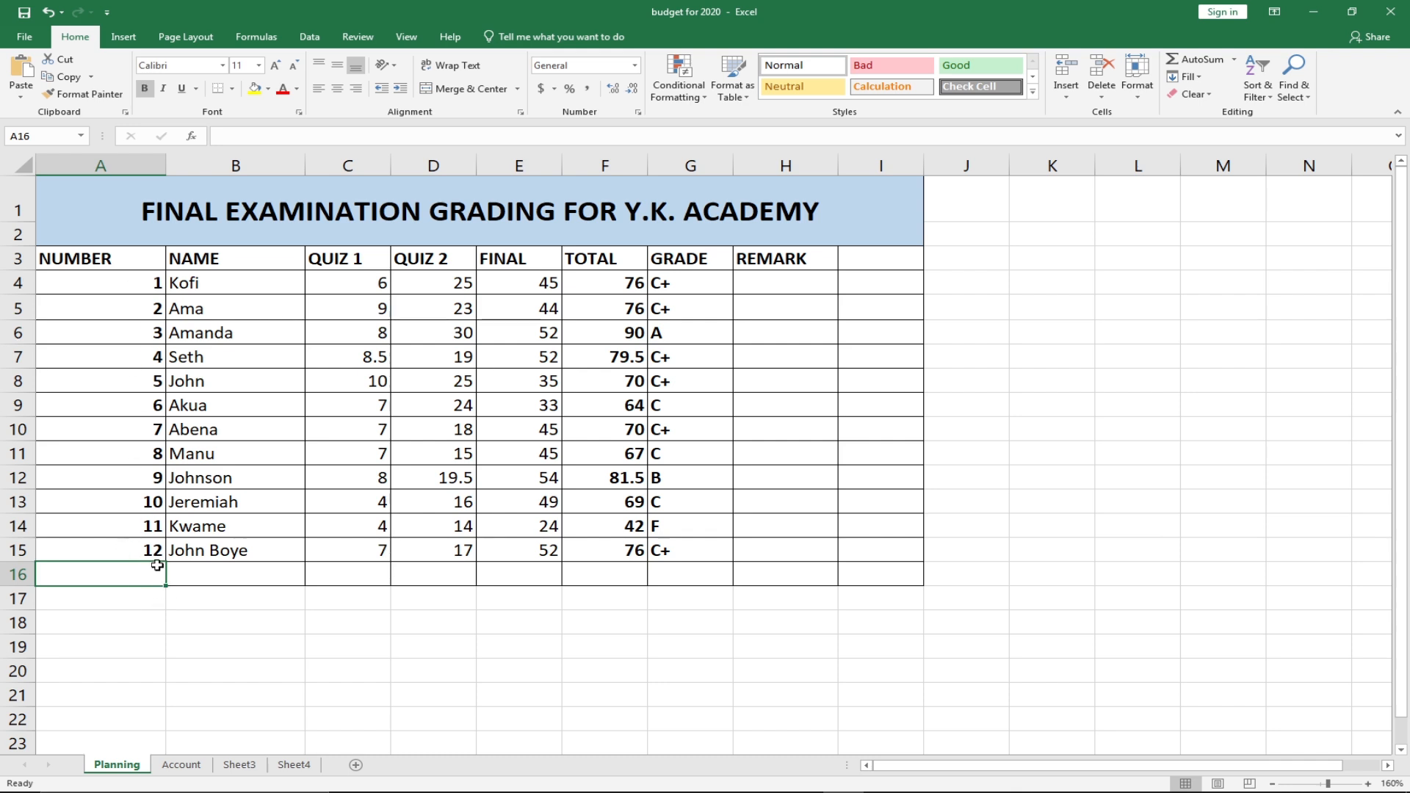
{"action": "left_click_drag", "start_coordinate": [135, 529], "coordinate": [163, 622]}
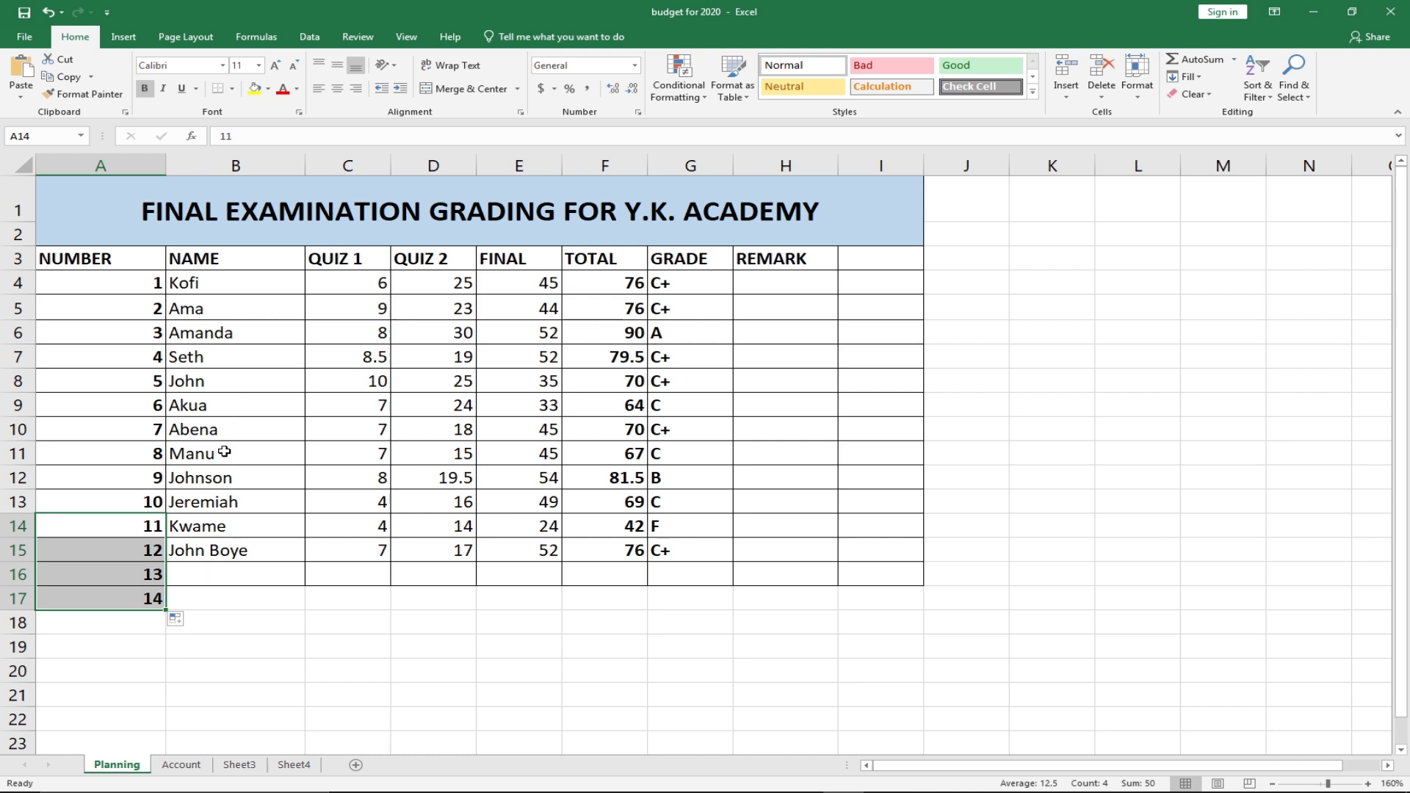
{"action": "left_click", "coordinate": [193, 567]}
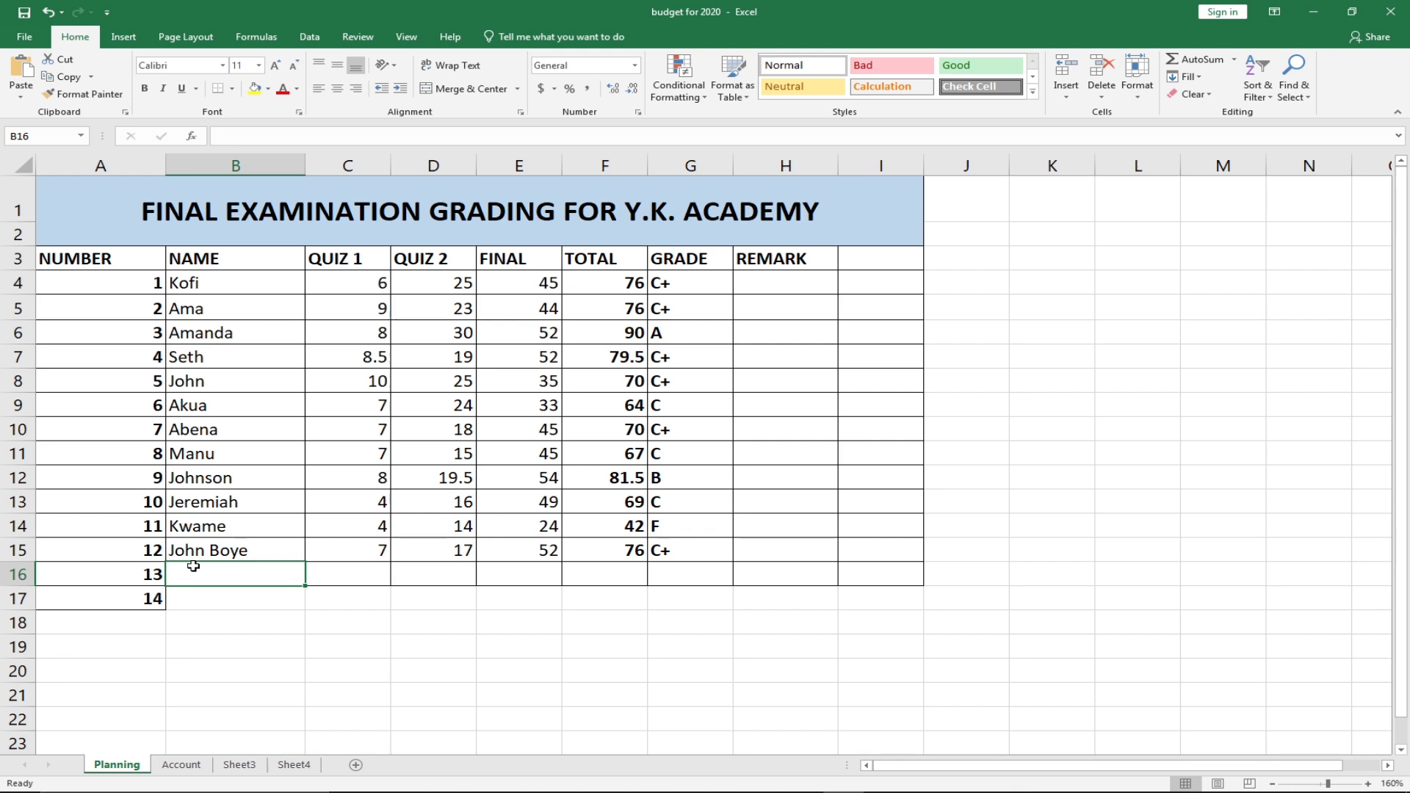
{"action": "type", "text": "John D"}
{"action": "type", "text": "eo"}
{"action": "key", "text": "BackSpace"}
{"action": "type", "text": "oe"}
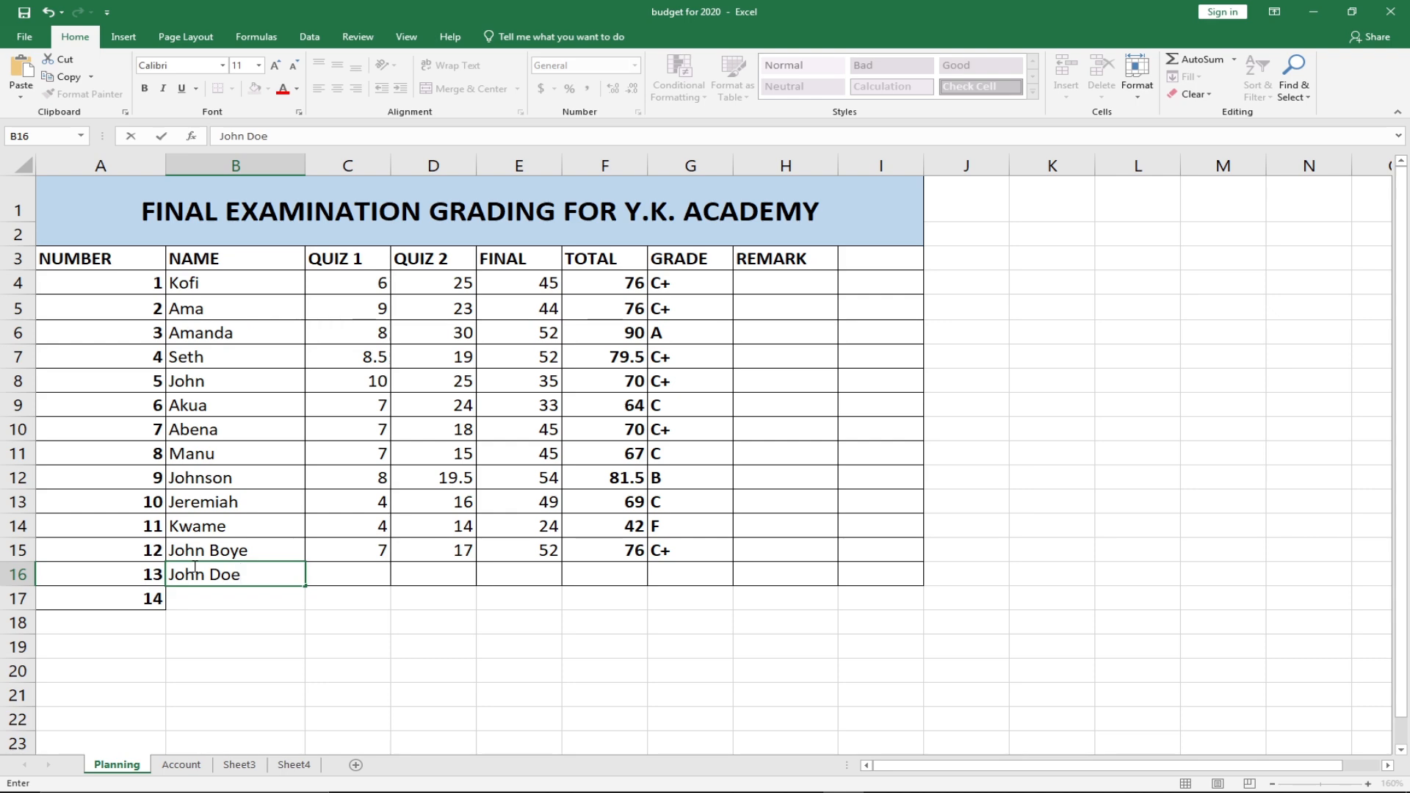
Enter the scores for the student in row 16: QUIZ 1 as 8, QUIZ 2 as 19 and FINAL as 49.
{"action": "key", "text": "Tab"}
{"action": "type", "text": "8"}
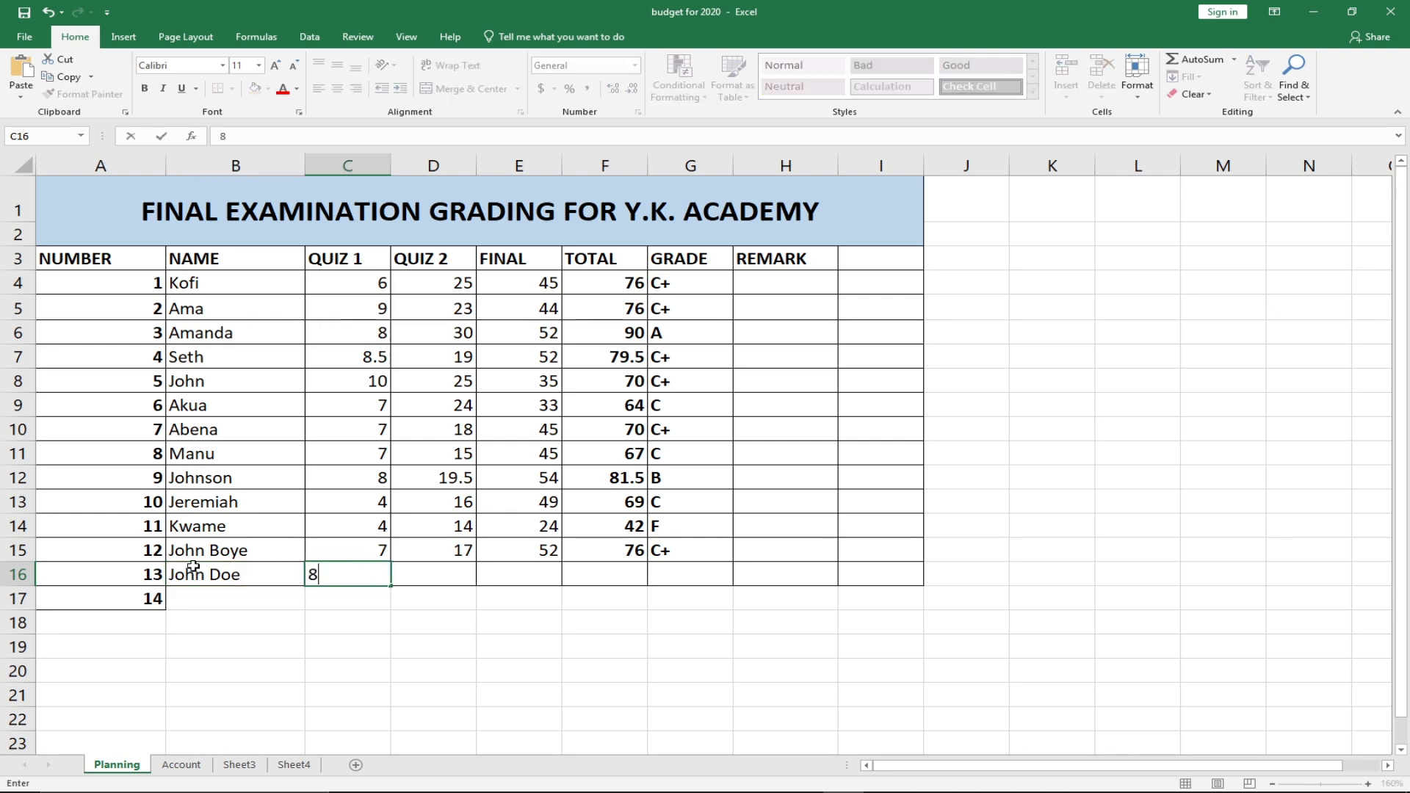
{"action": "key", "text": "Tab"}
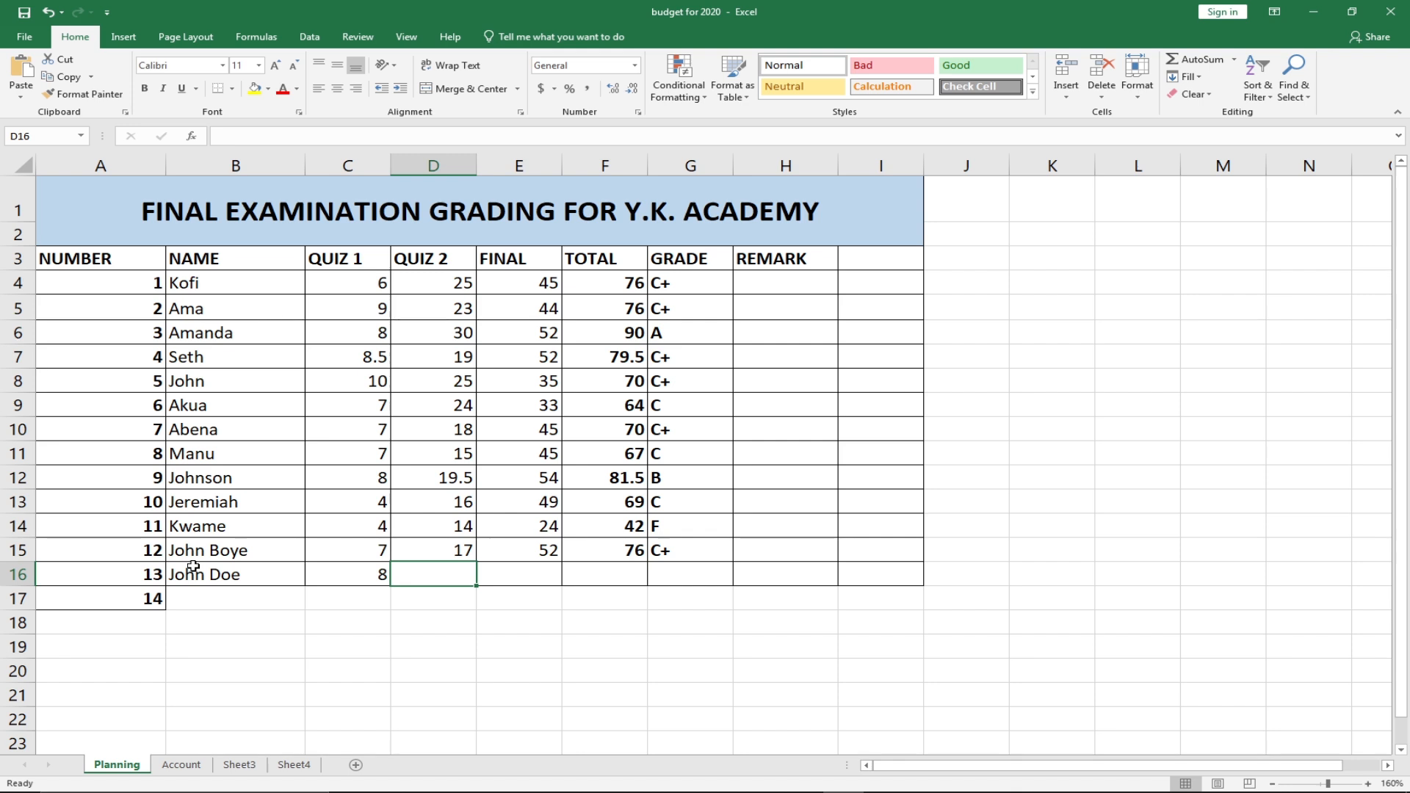
{"action": "type", "text": "19"}
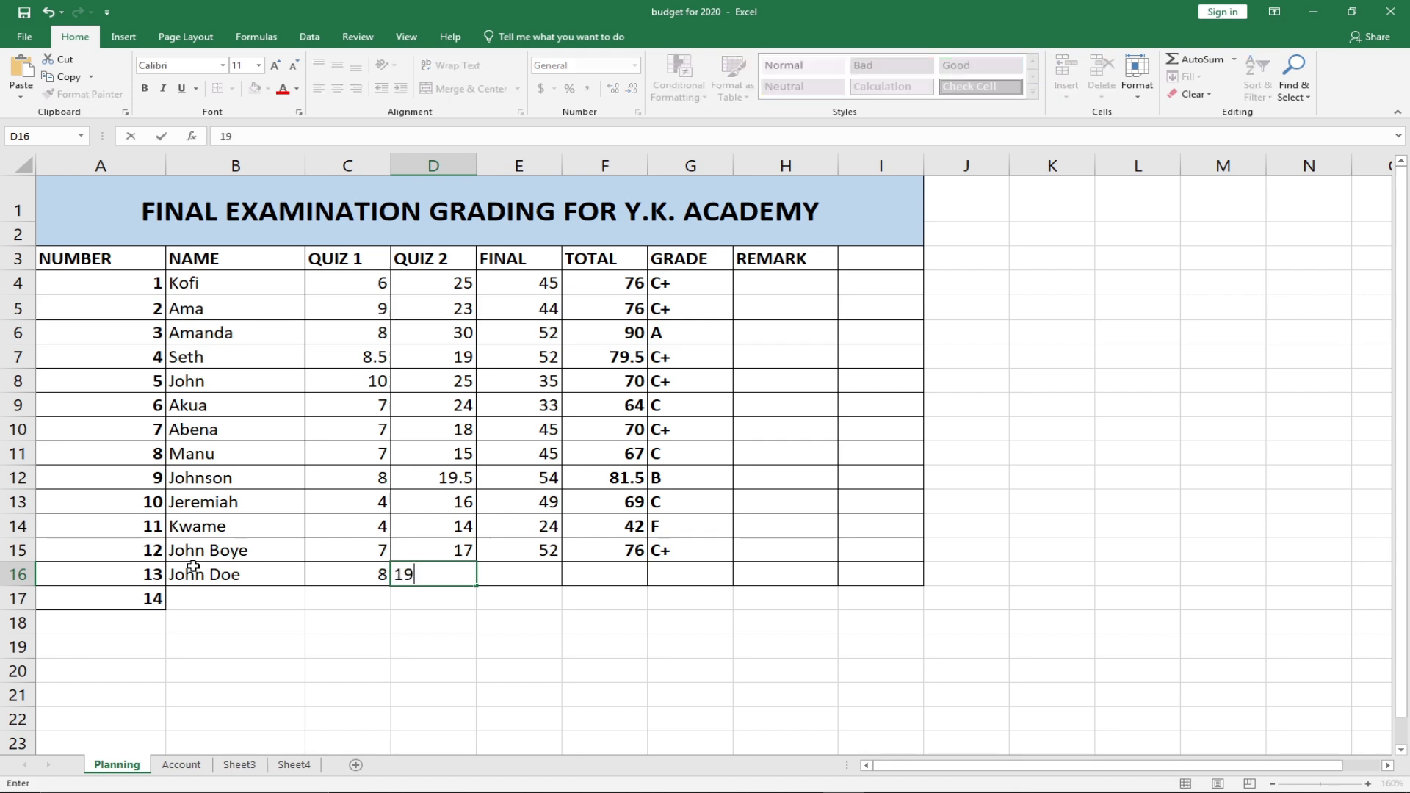
{"action": "key", "text": "Tab"}
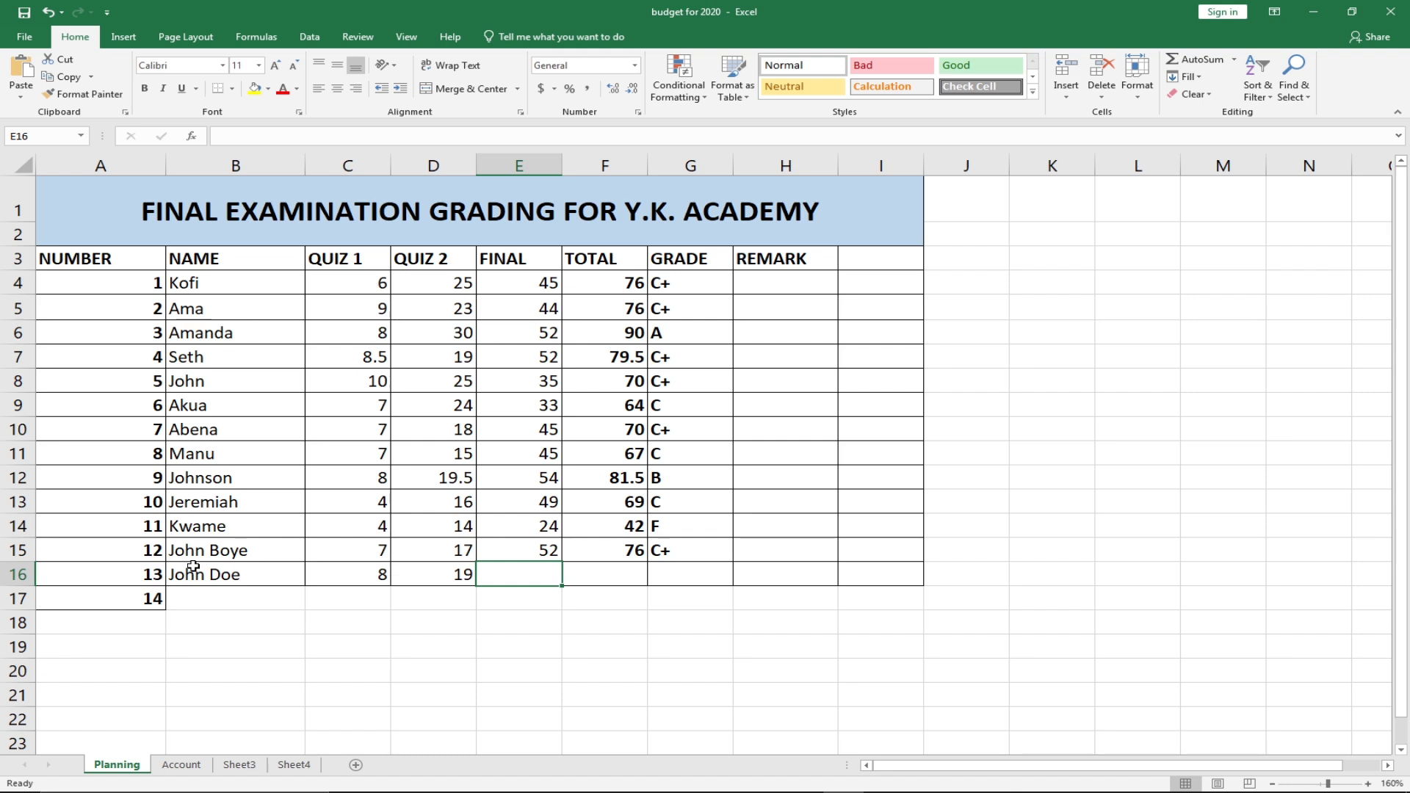
{"action": "type", "text": "49"}
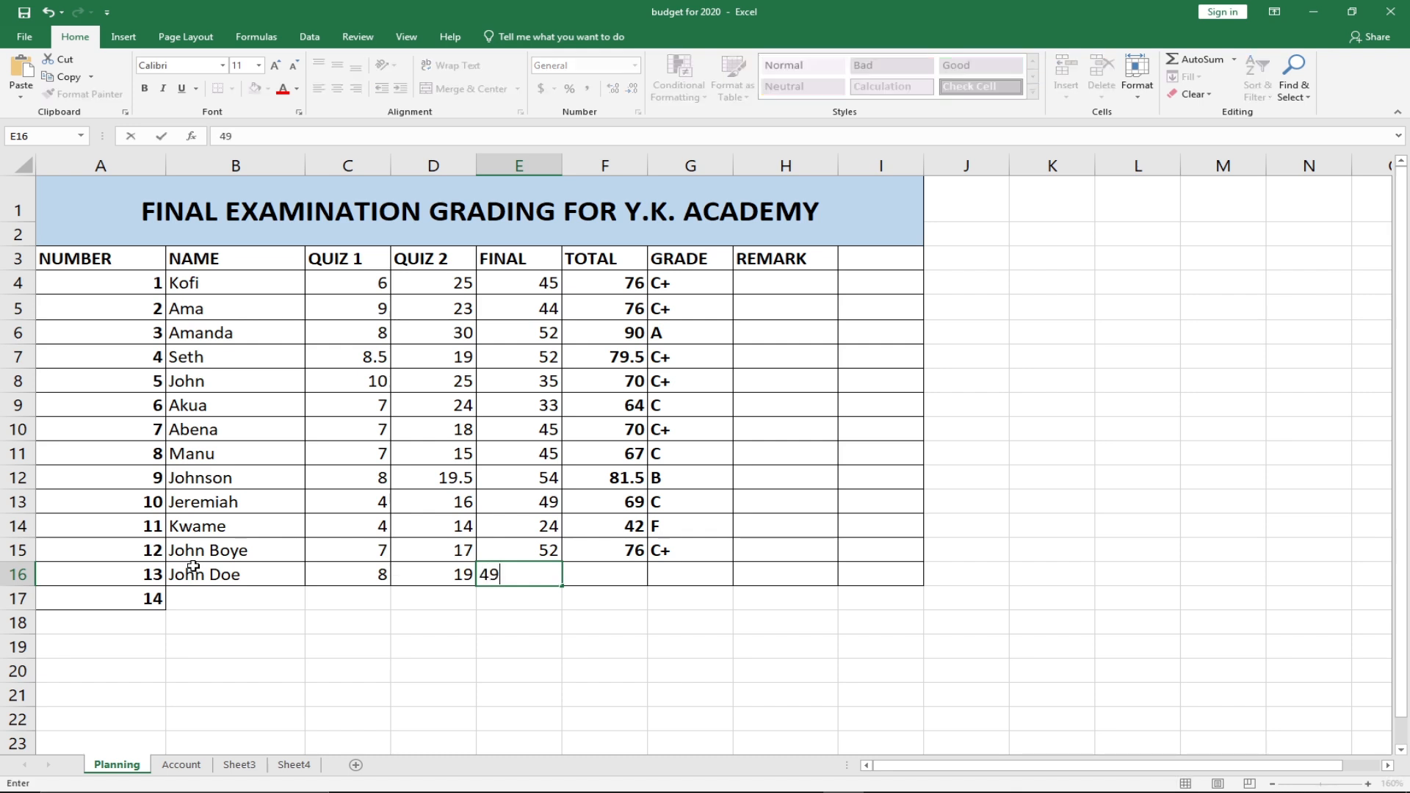
{"action": "key", "text": "Tab"}
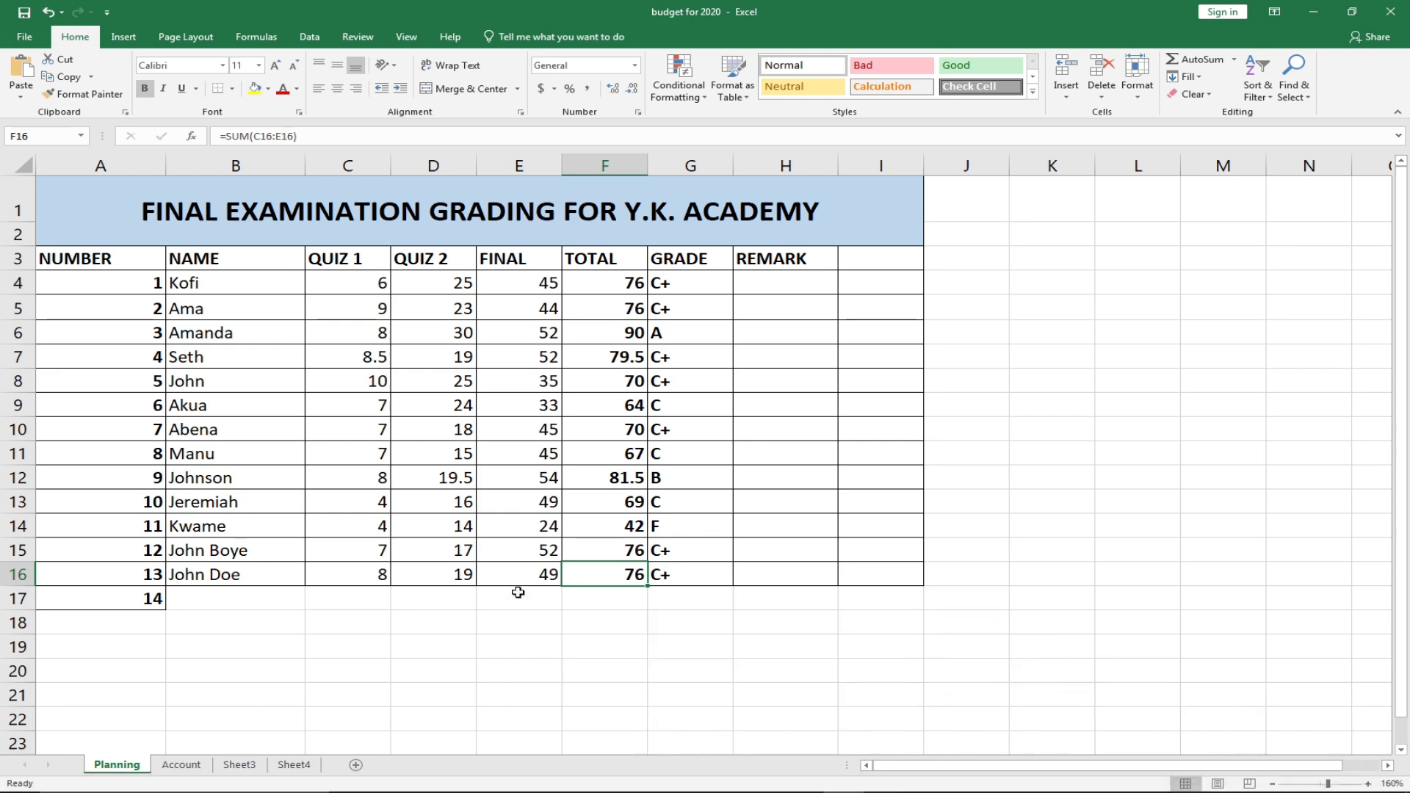
Fill in row 17 with the new student's name in B17, QUIZ 1 as 9, QUIZ 2 as 20 and FINAL as 55.
{"action": "left_click", "coordinate": [202, 597]}
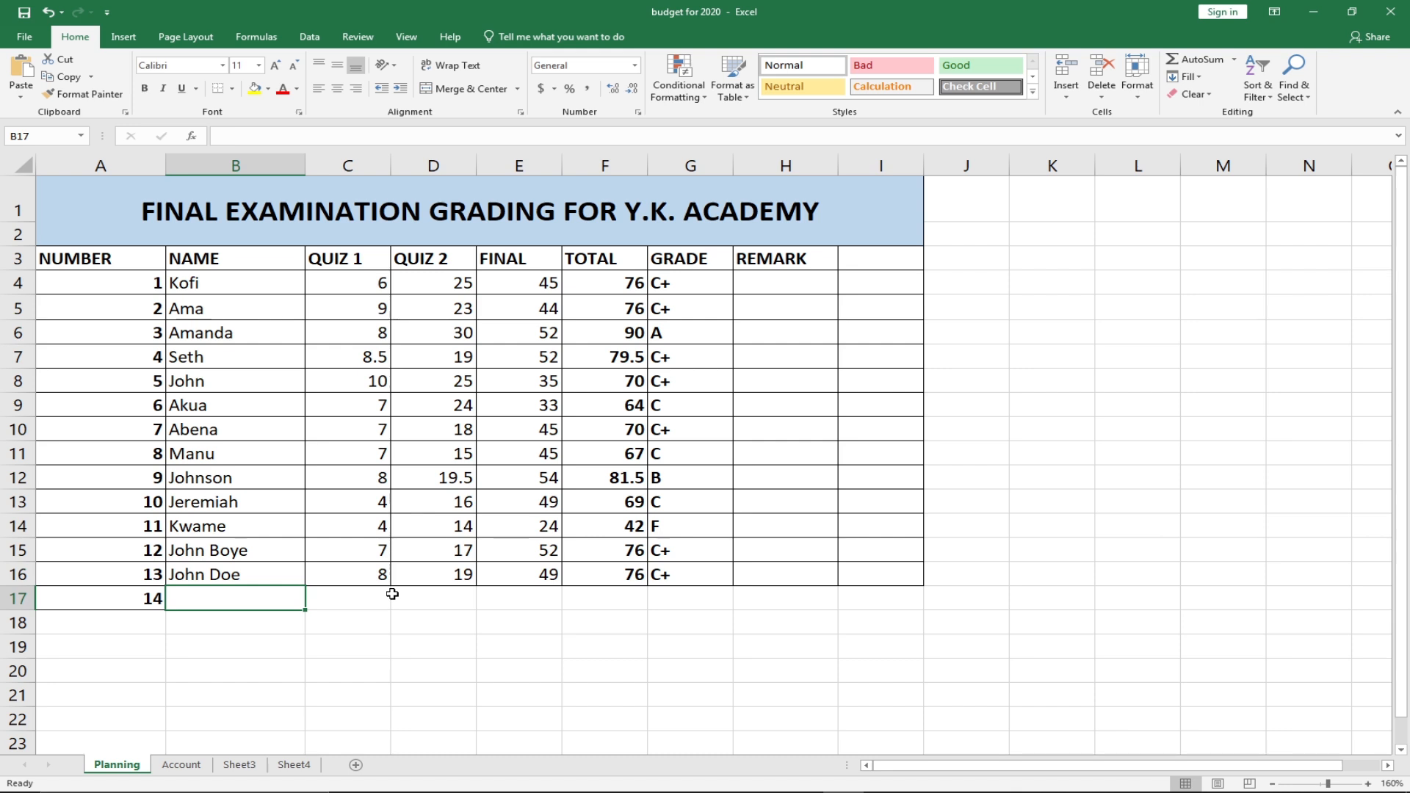
{"action": "type", "text": "Kwak"}
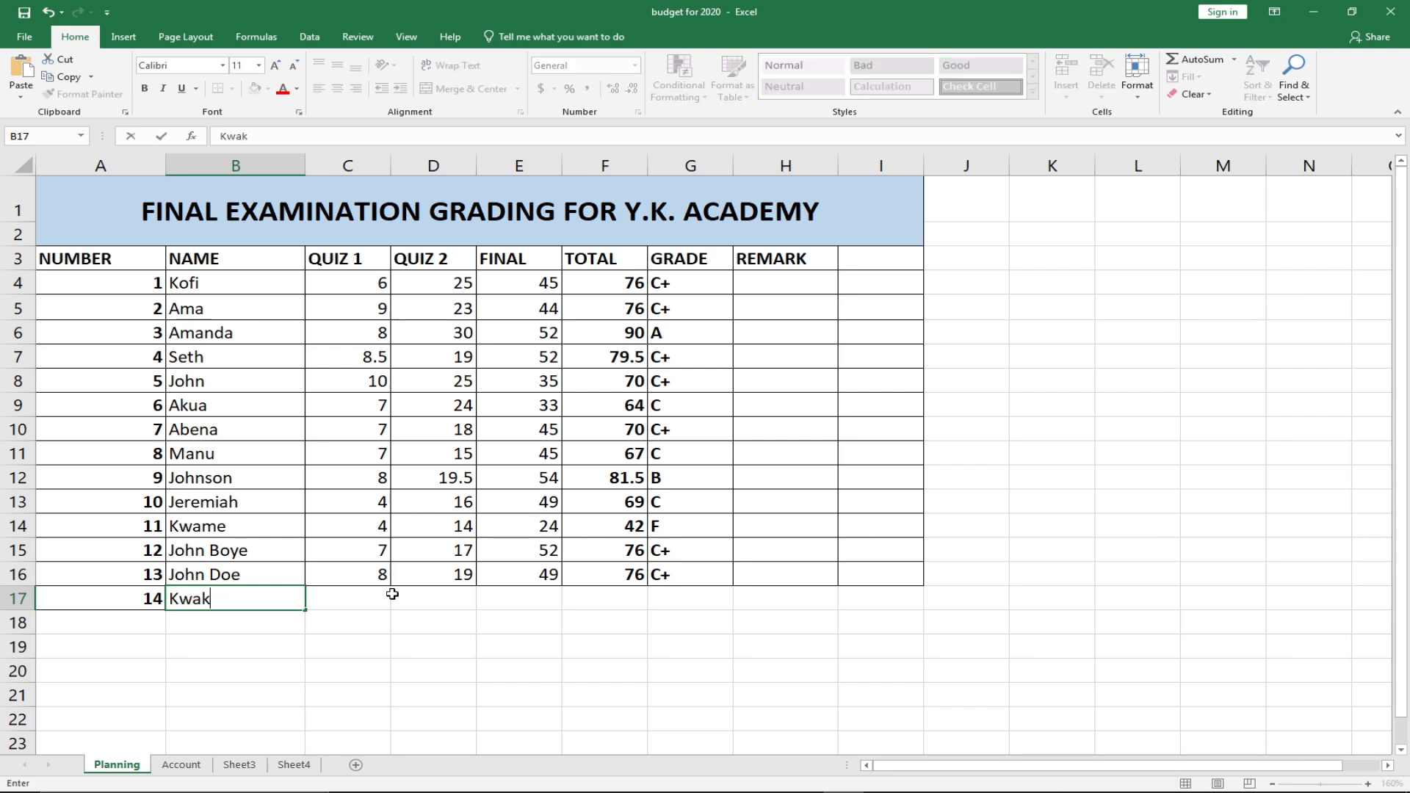
{"action": "type", "text": "u"}
{"action": "key", "text": "Tab"}
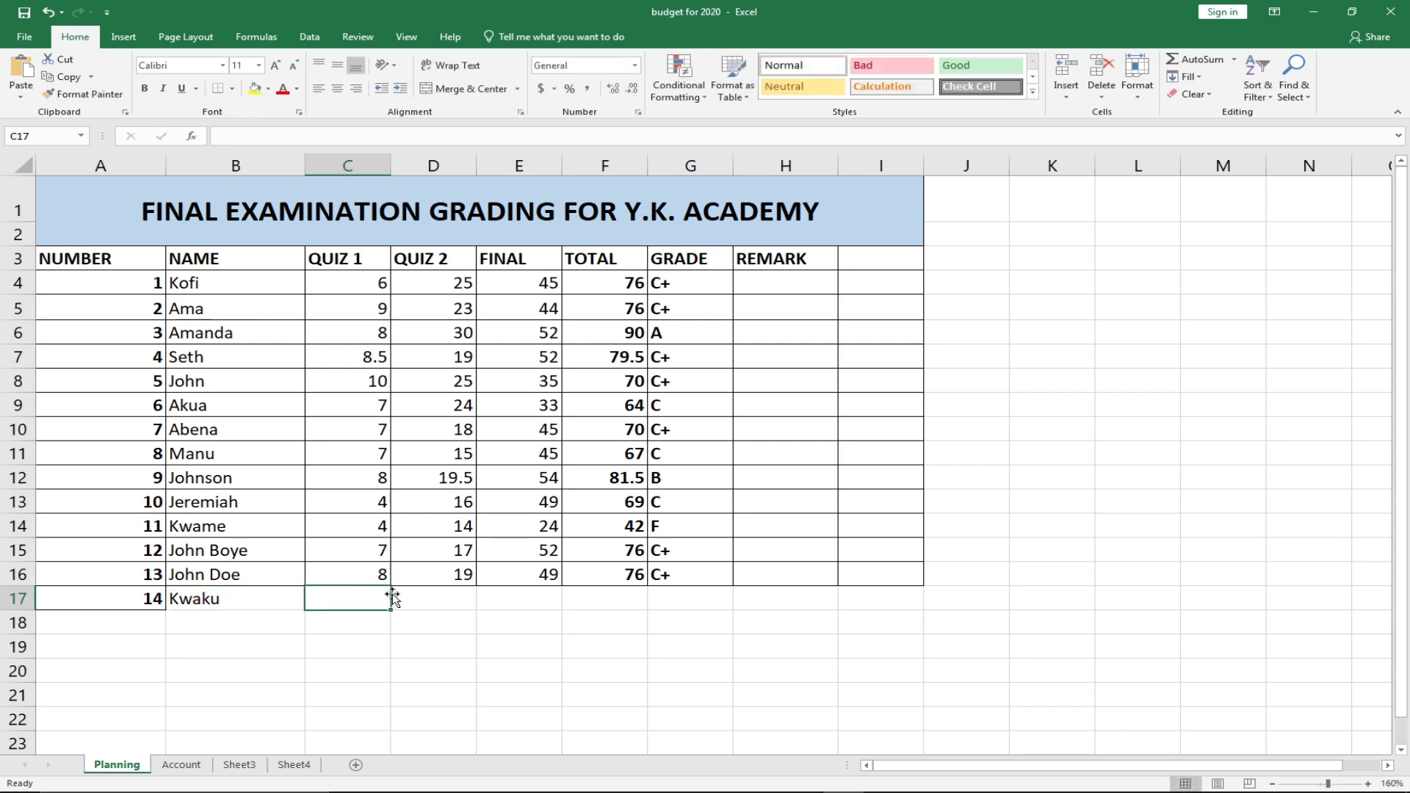
{"action": "type", "text": "9"}
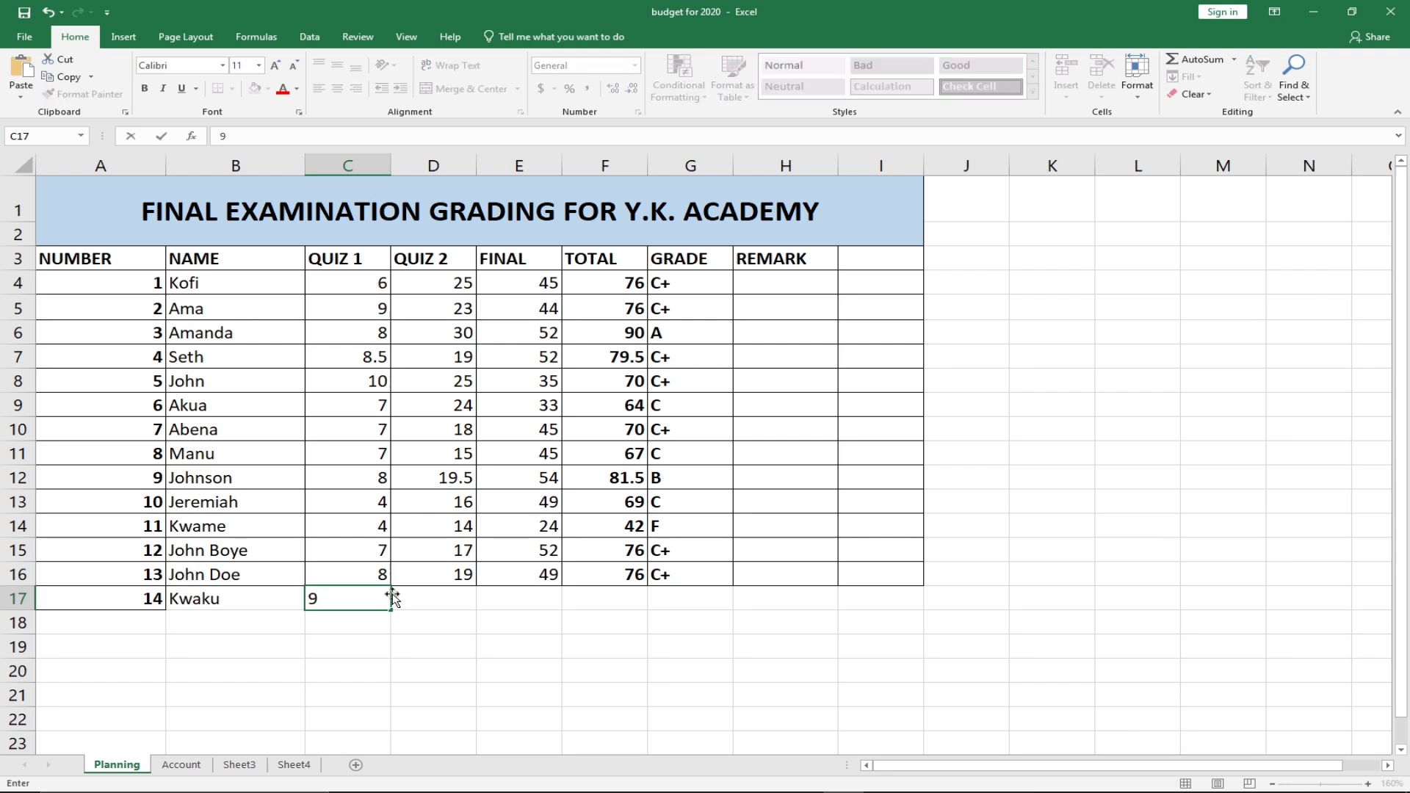
{"action": "key", "text": "Tab"}
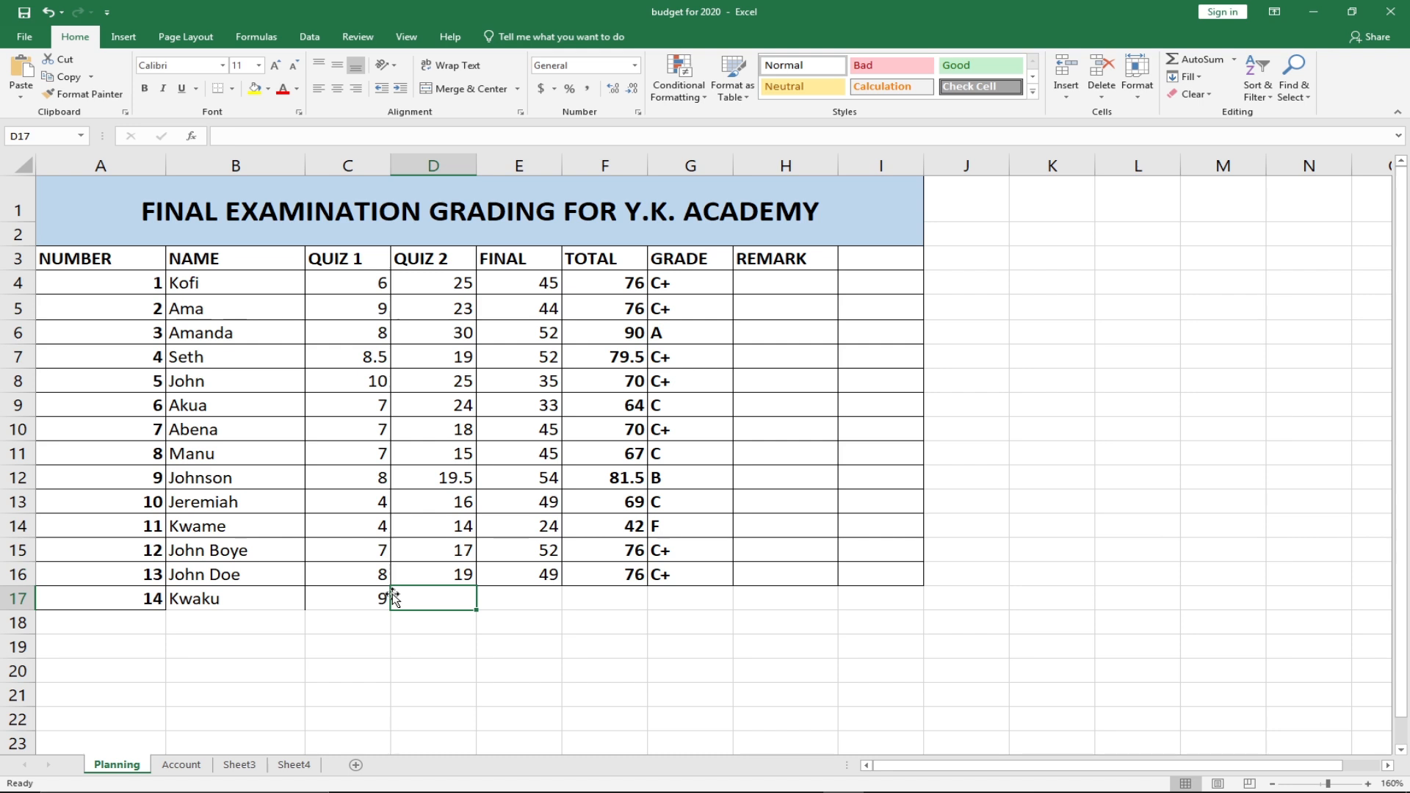
{"action": "type", "text": "20"}
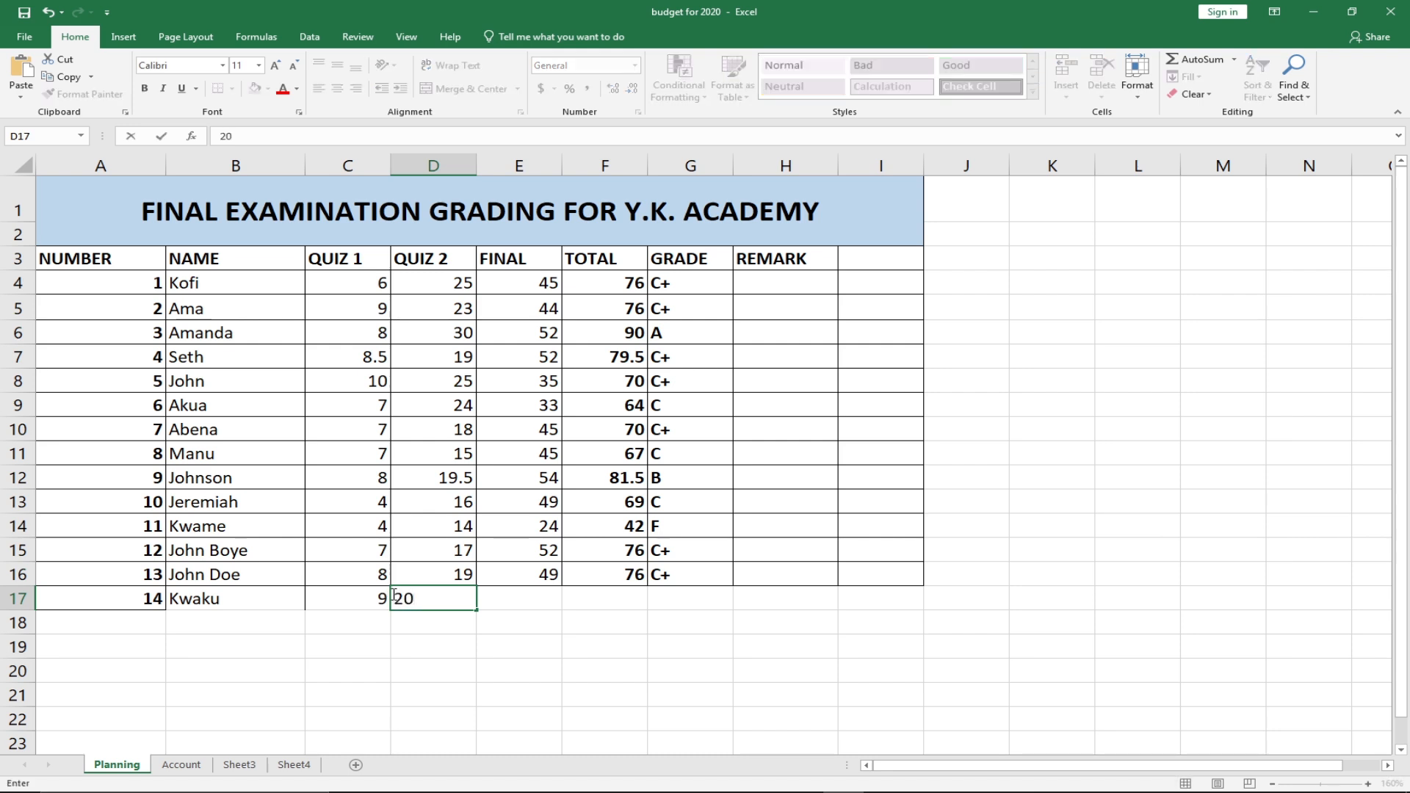
{"action": "key", "text": "Tab"}
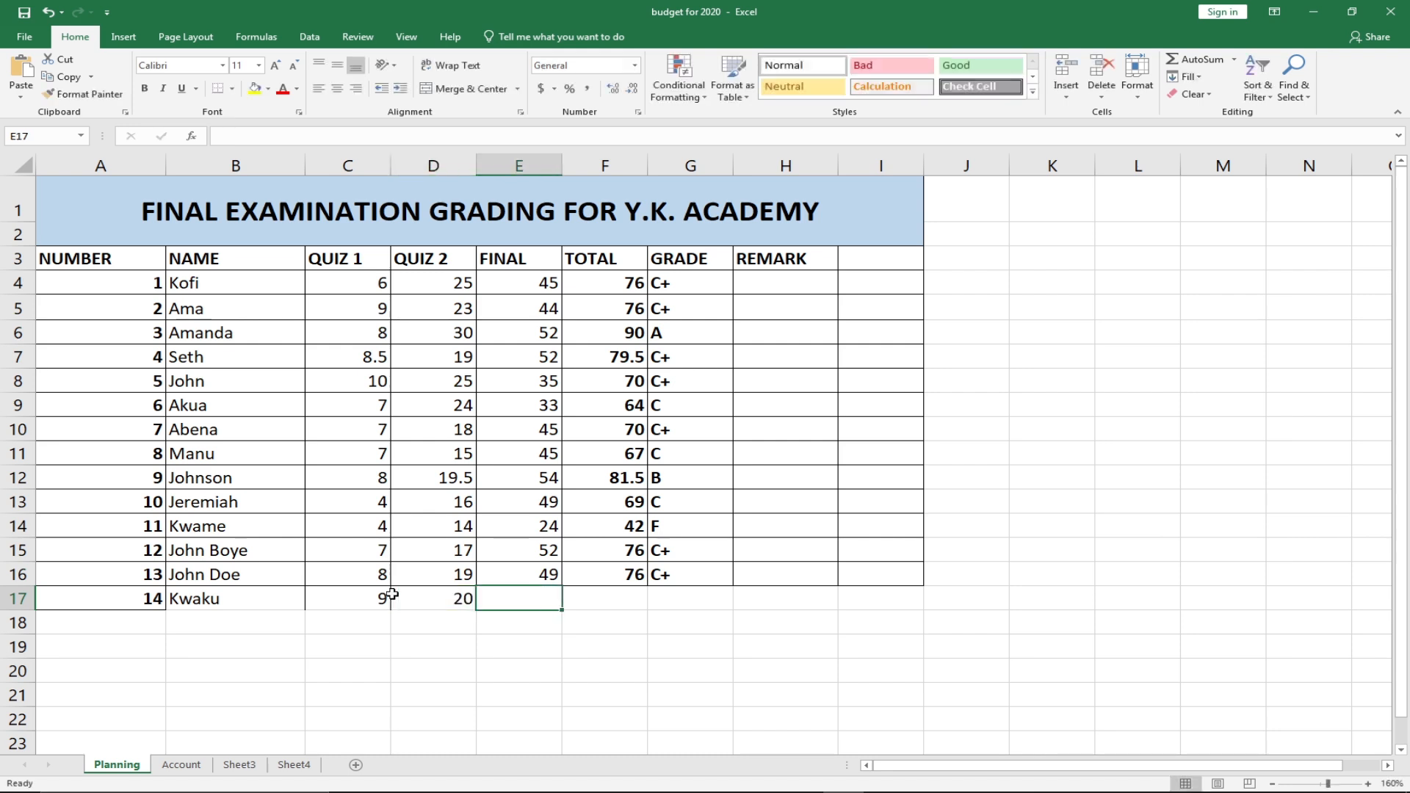
{"action": "type", "text": "55"}
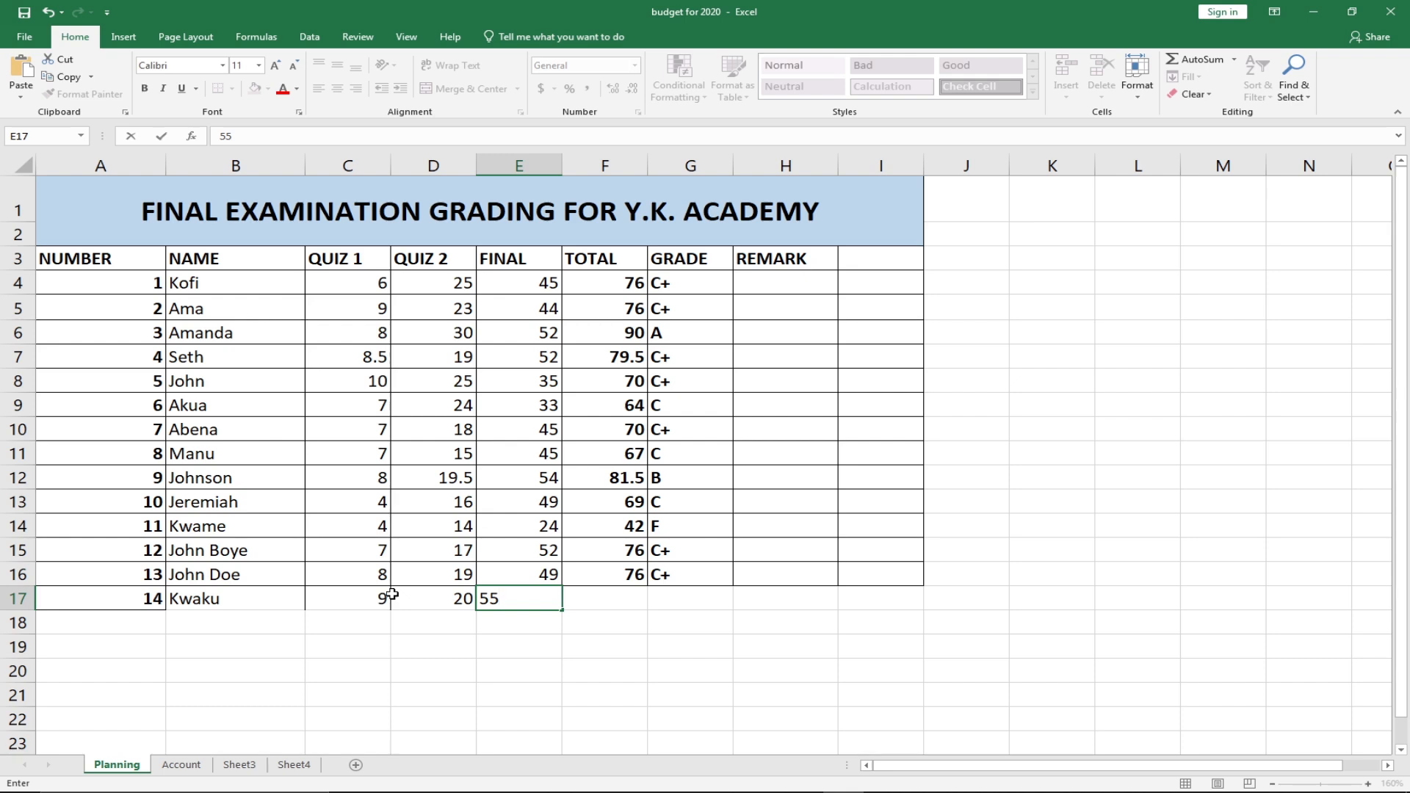
{"action": "key", "text": "Tab"}
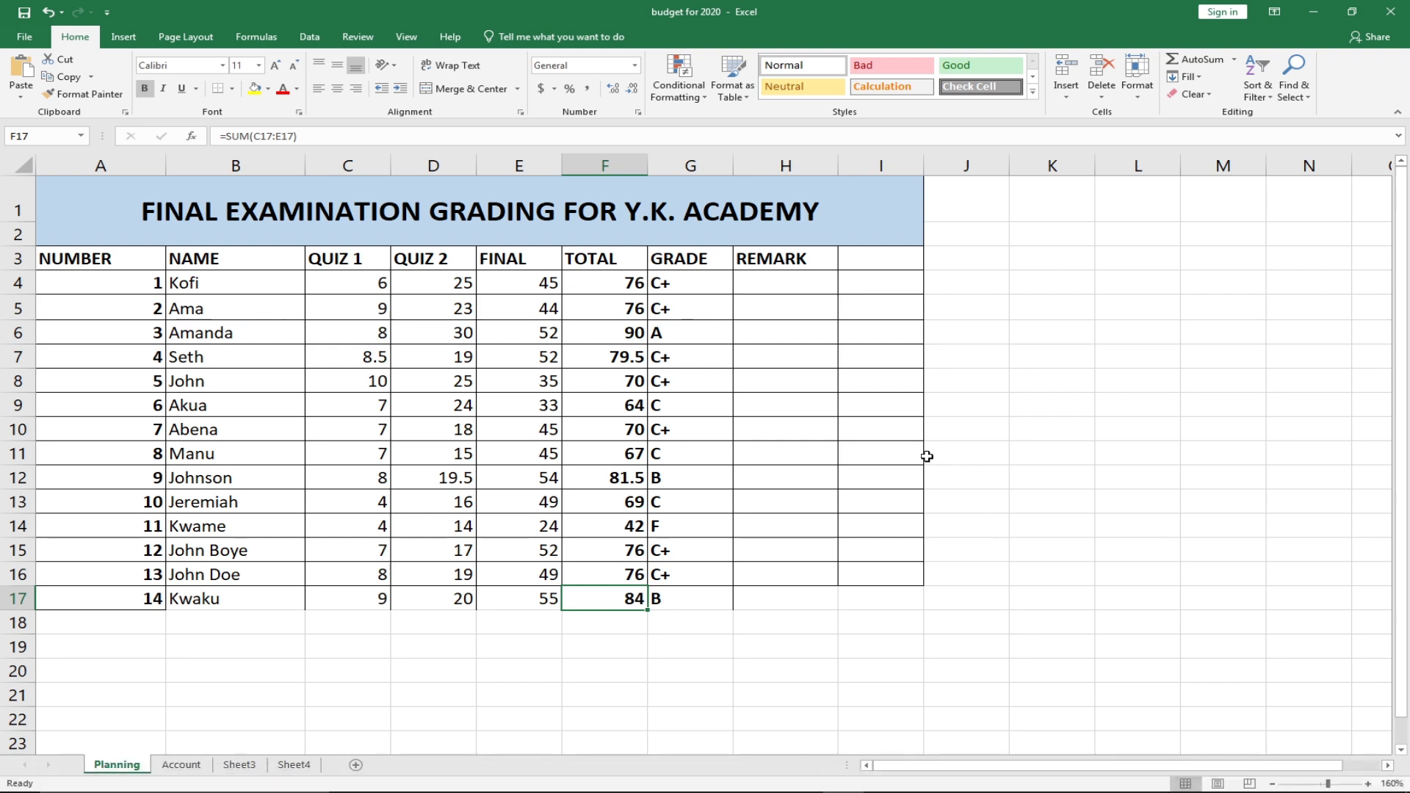
Begin the REMARK formula in H4 with an IF returning "Satisfactory" when F4>=90, and open a nested IF as its false value.
{"action": "left_click", "coordinate": [781, 282]}
{"action": "double_click", "coordinate": [781, 282]}
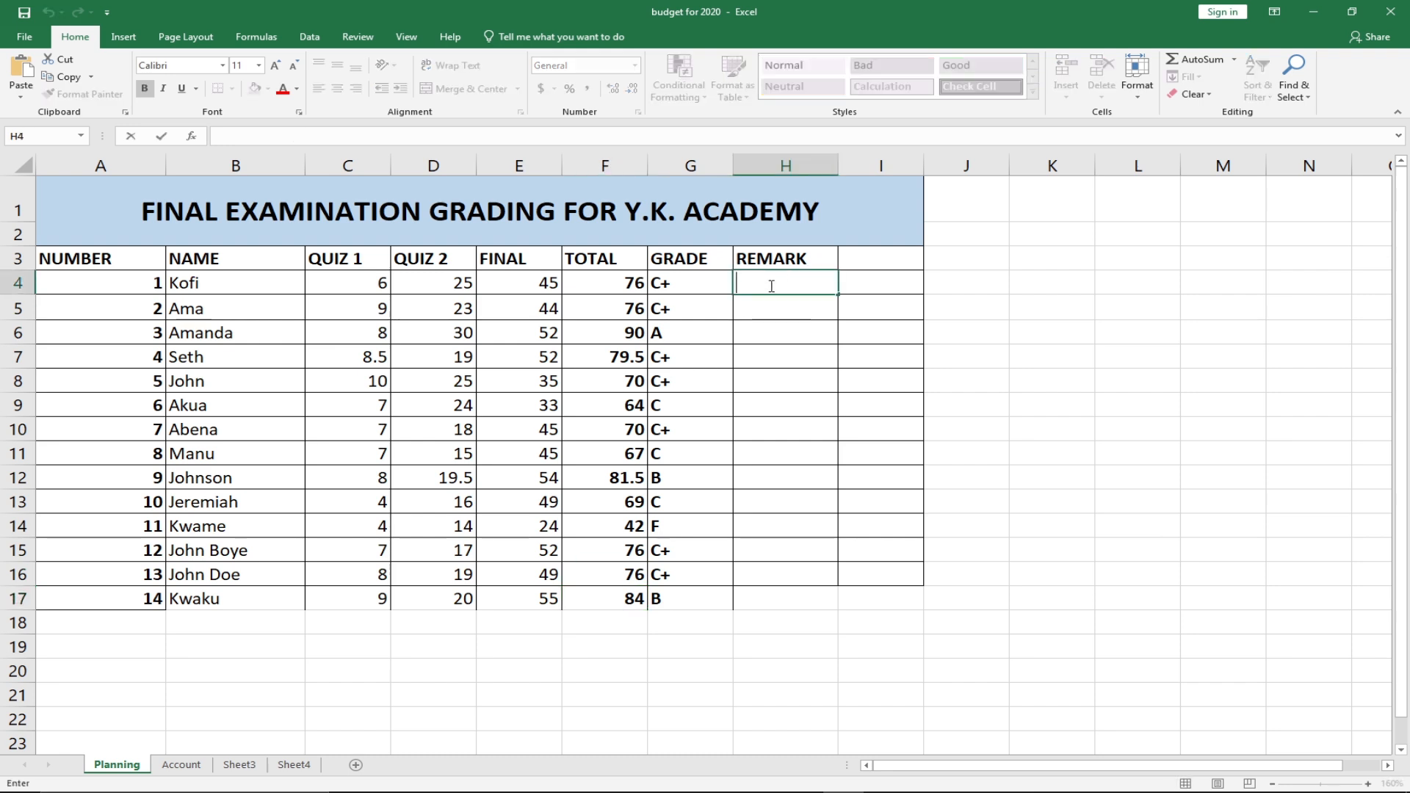
{"action": "type", "text": "="}
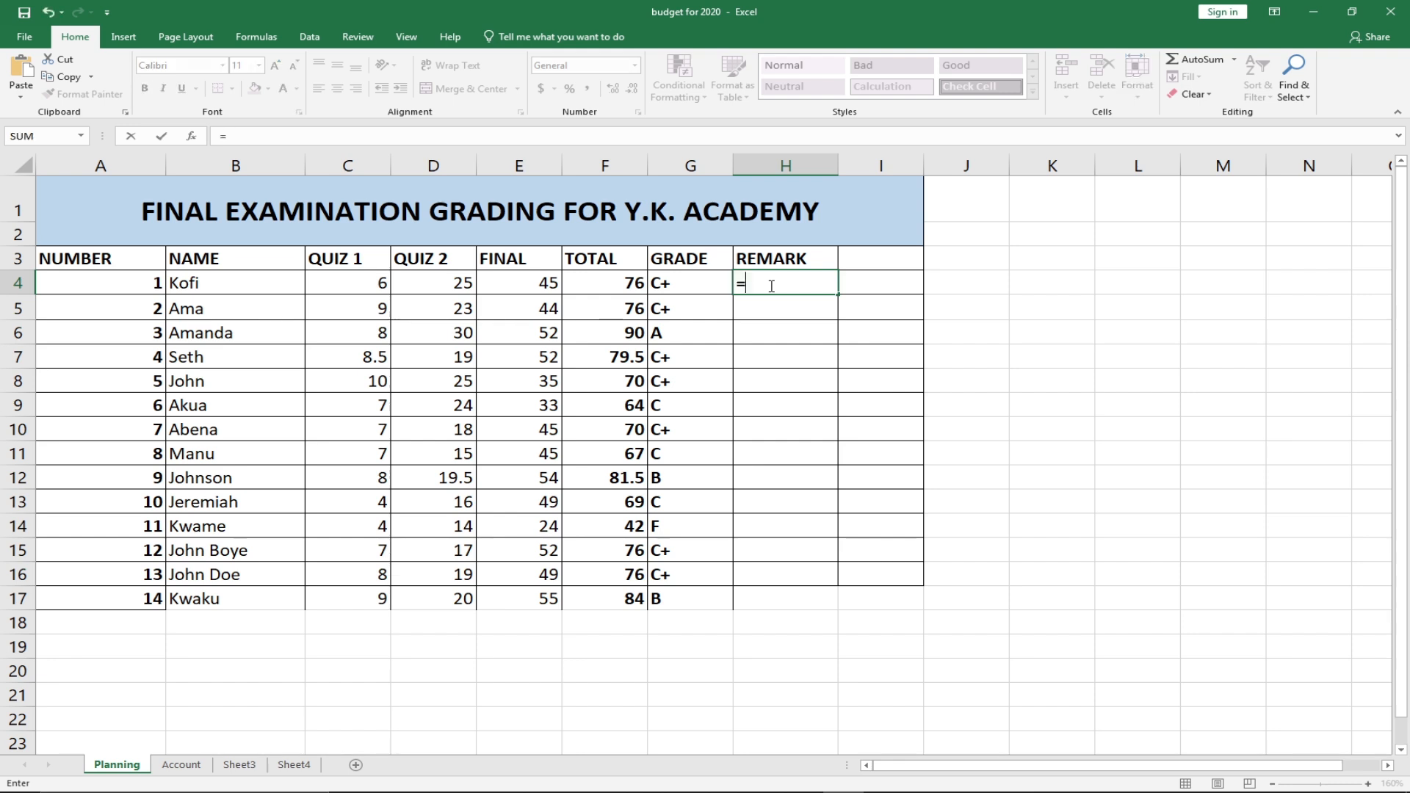
{"action": "type", "text": "if"}
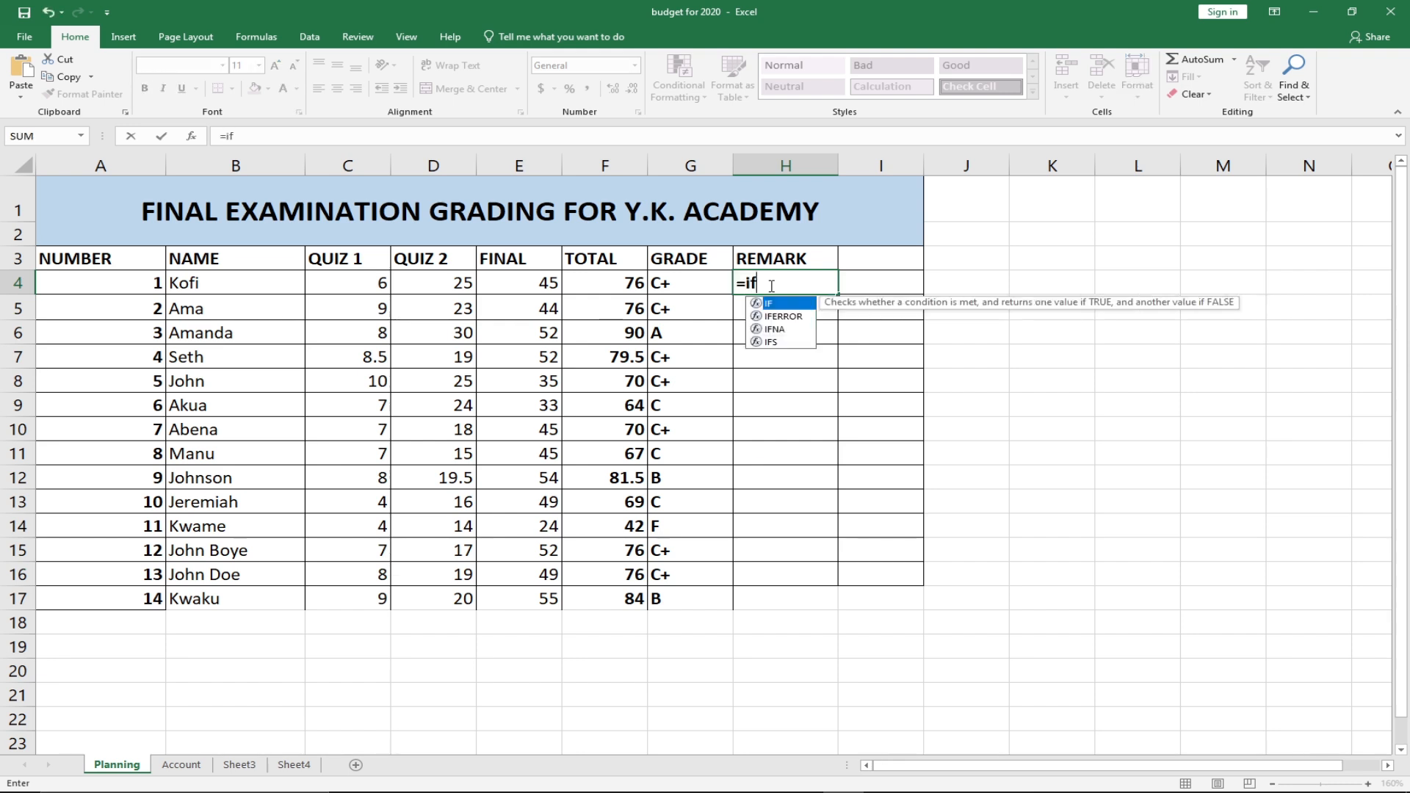
{"action": "key", "text": "Tab"}
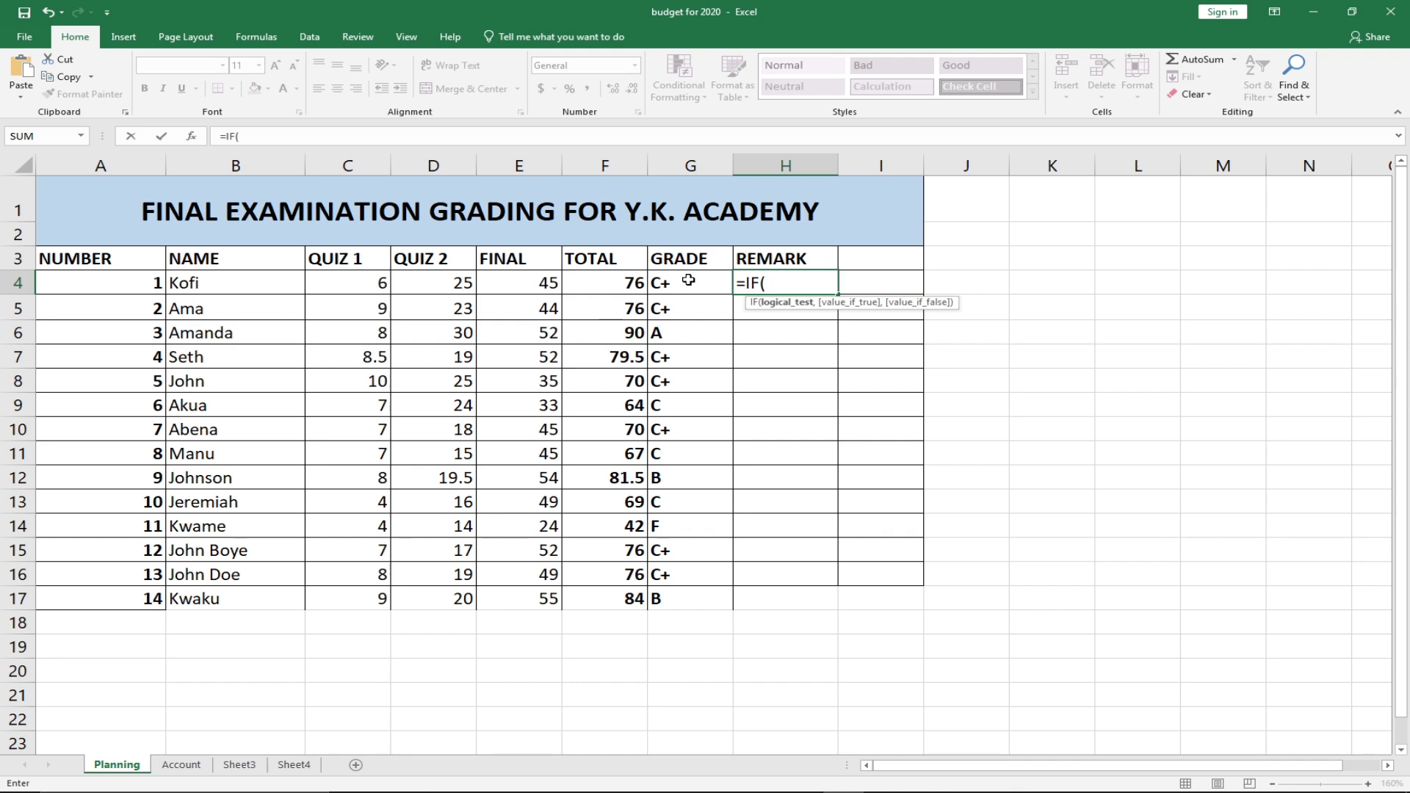
{"action": "left_click", "coordinate": [604, 287]}
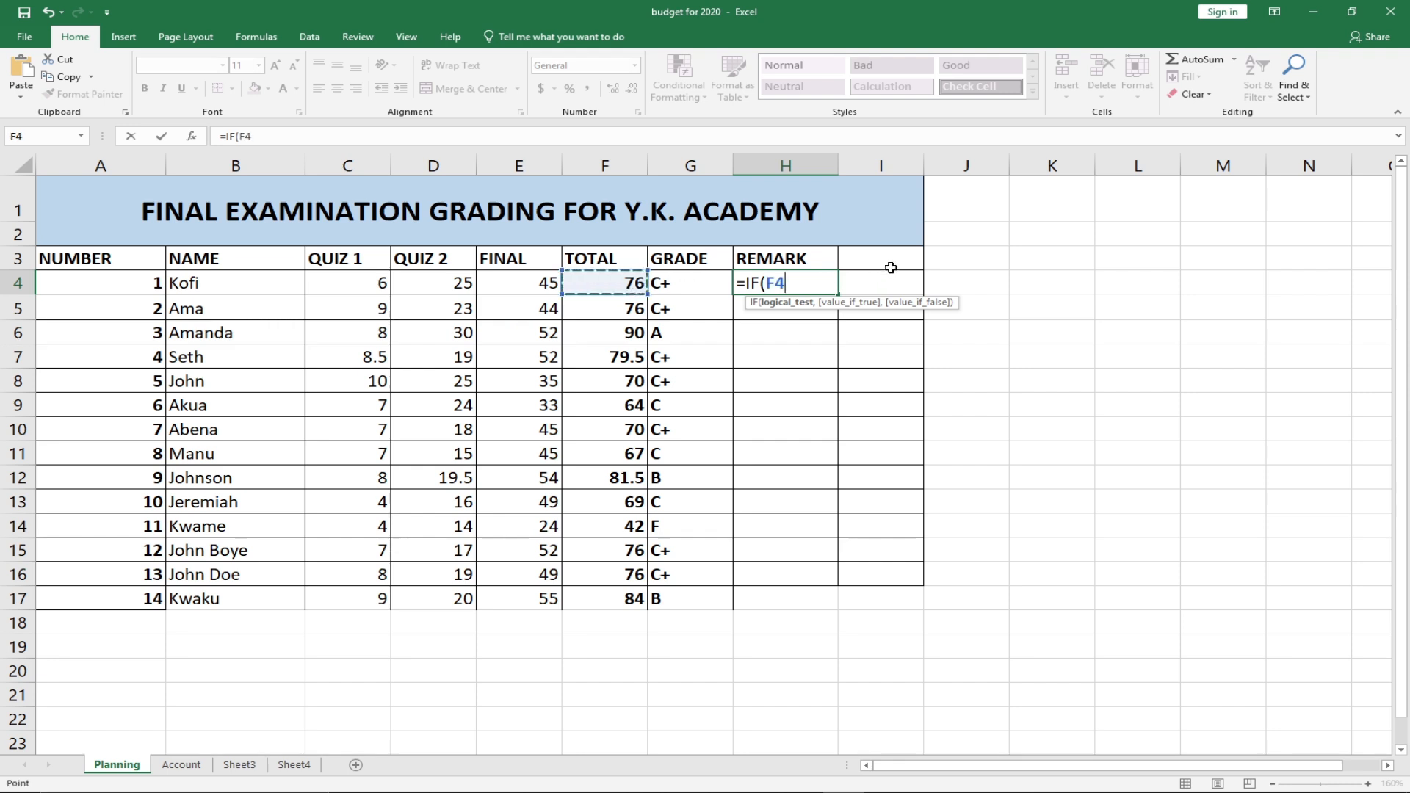
{"action": "type", "text": ">="}
{"action": "type", "text": "90,\"Satisfo"}
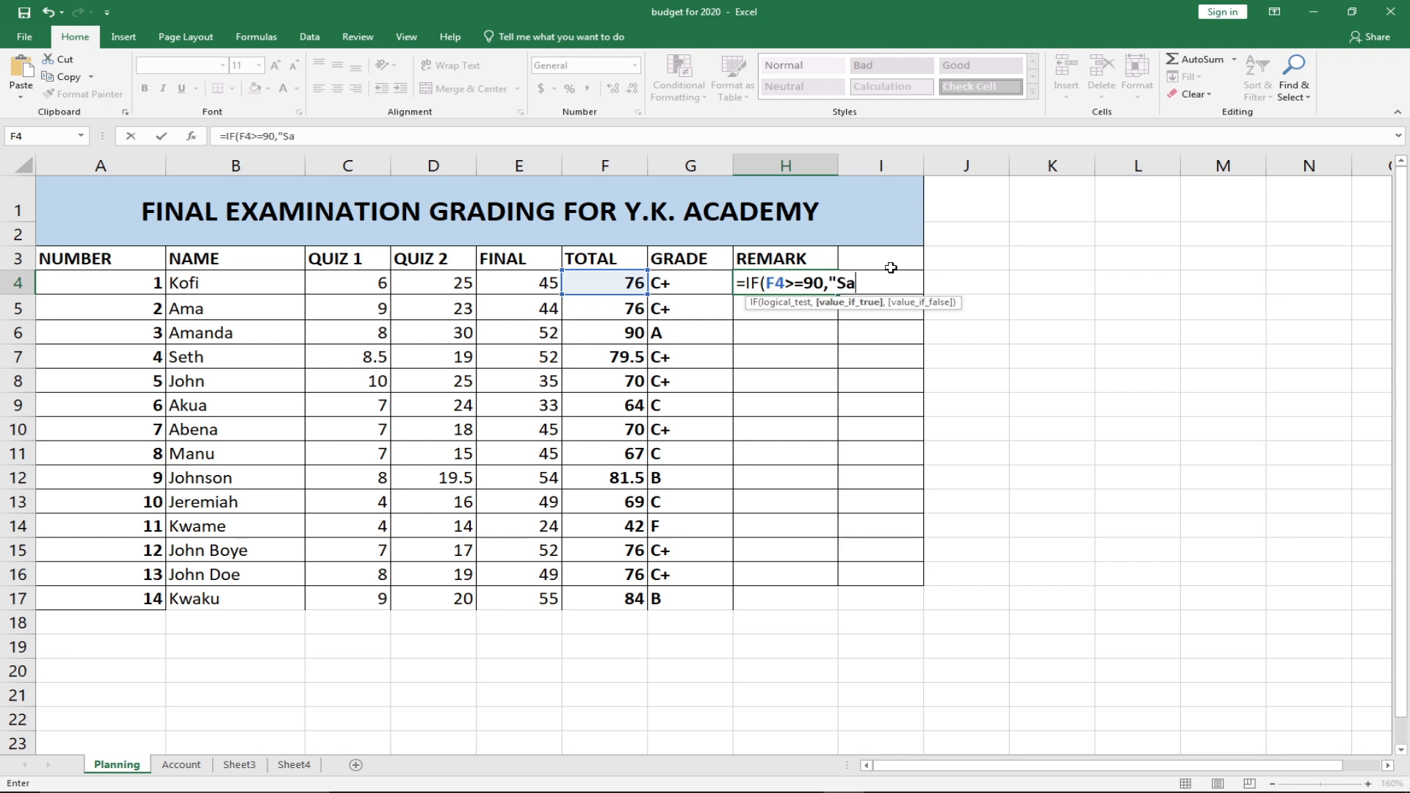
{"action": "key", "text": "BackSpace"}
{"action": "type", "text": "actiory"}
{"action": "key", "text": "BackSpace"}
{"action": "key", "text": "BackSpace"}
{"action": "key", "text": "BackSpace"}
{"action": "key", "text": "BackSpace"}
{"action": "type", "text": "roy"}
{"action": "key", "text": "BackSpace"}
{"action": "key", "text": "BackSpace"}
{"action": "key", "text": "BackSpace"}
{"action": "type", "text": "ory\",if"}
{"action": "key", "text": "Tab"}
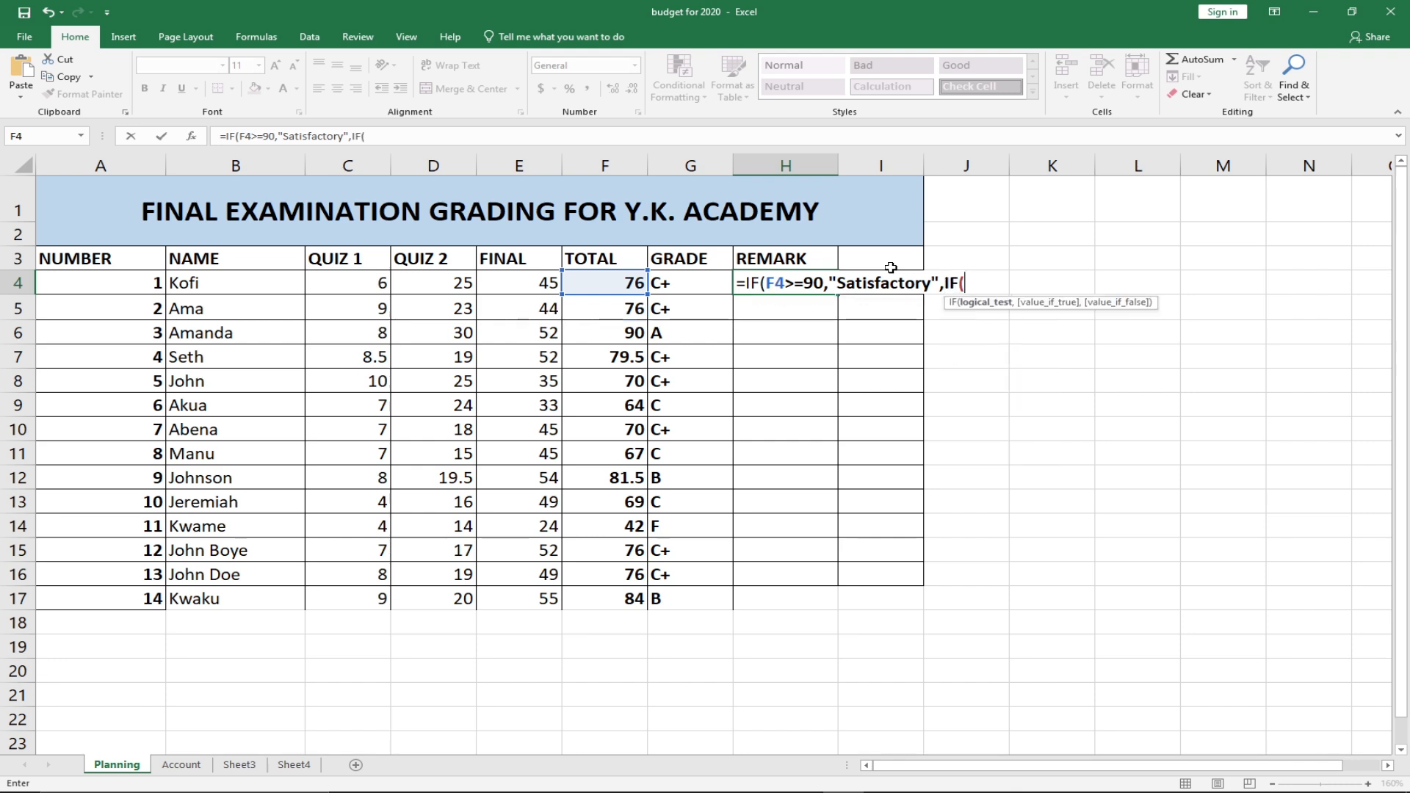
Complete the second IF in H4 to return "Excellent" when F4>=80, and enter the formula, accepting the suggested correction of closing marks.
{"action": "left_click", "coordinate": [611, 290]}
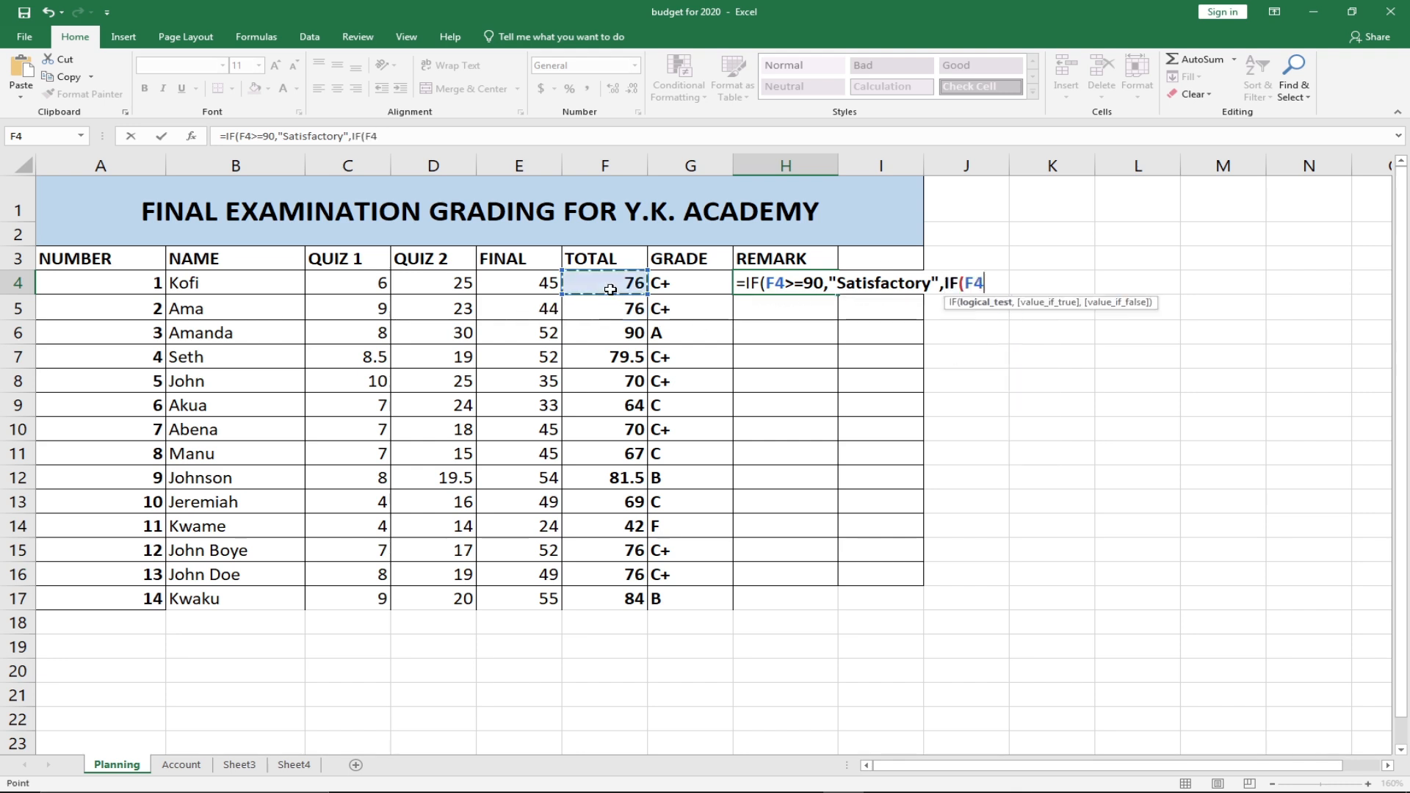
{"action": "type", "text": ">"}
{"action": "type", "text": "="}
{"action": "type", "text": "8"}
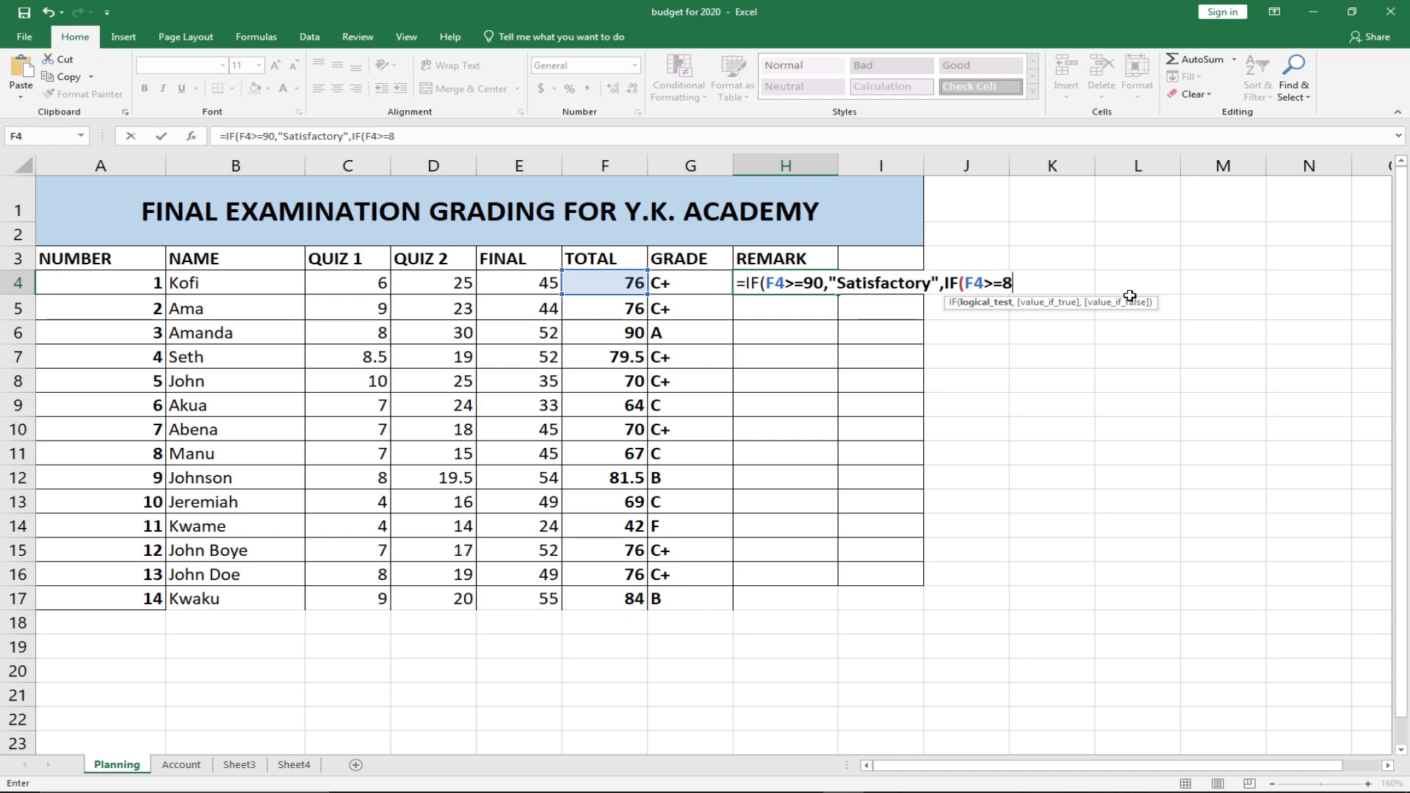
{"action": "type", "text": "0,\""}
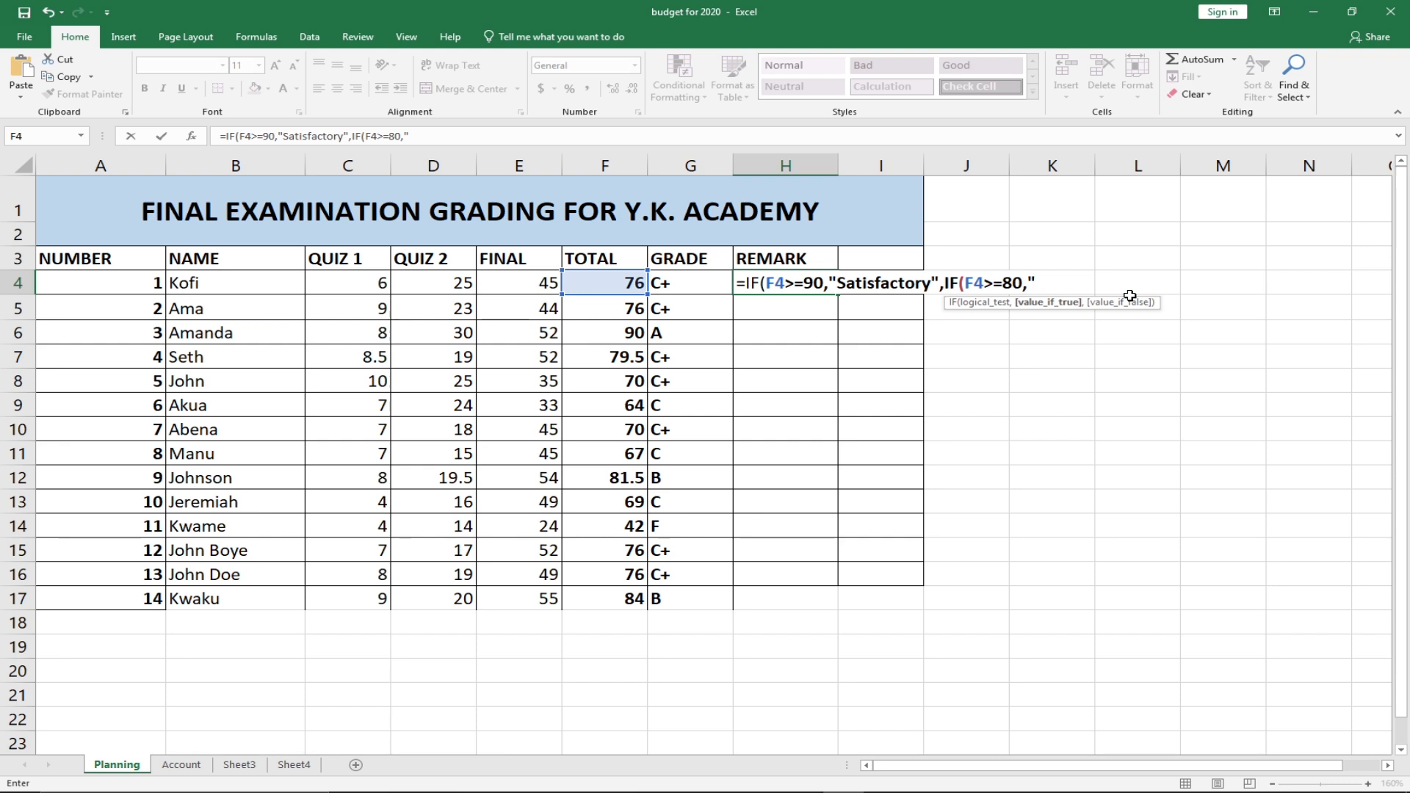
{"action": "type", "text": "Excellent"}
{"action": "key", "text": "Return"}
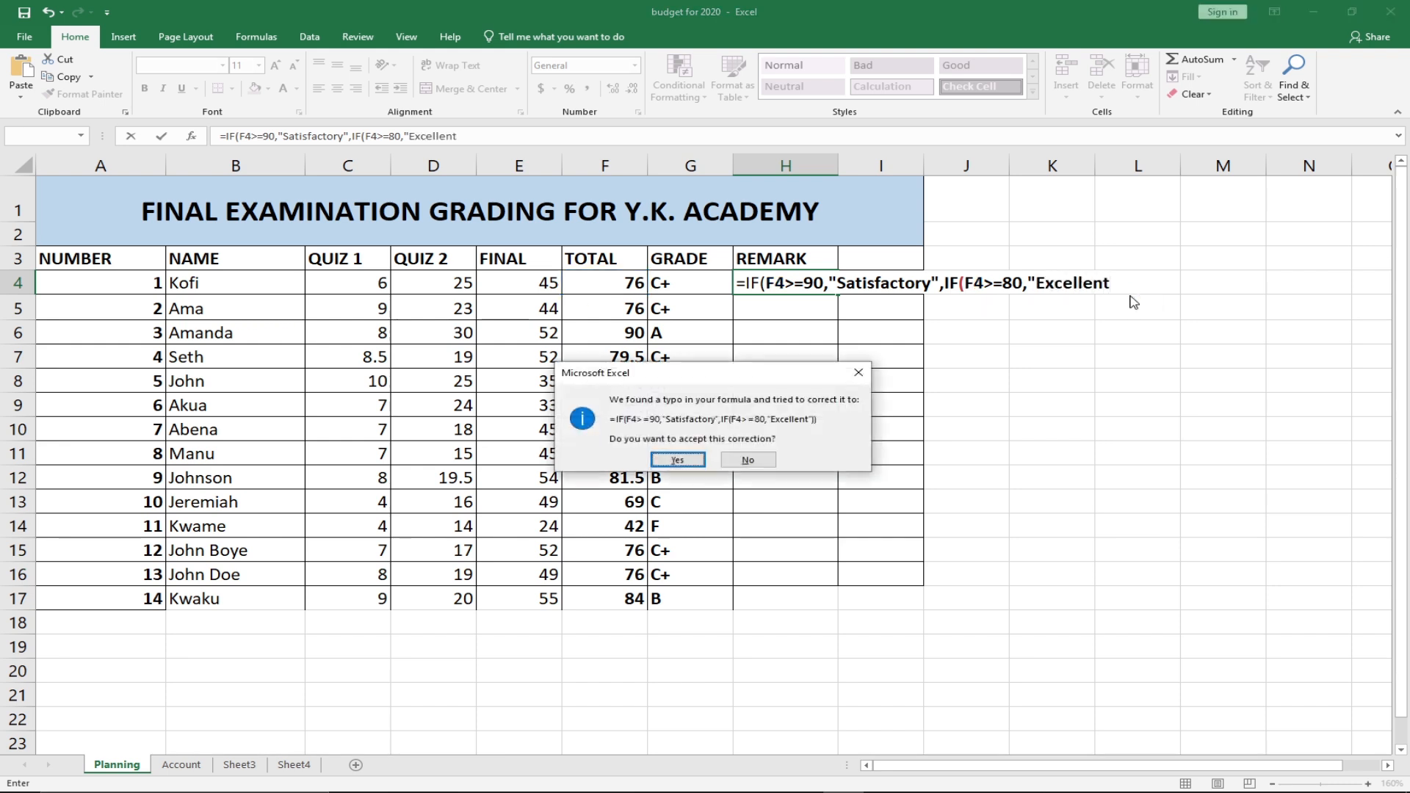
{"action": "left_click", "coordinate": [678, 460]}
Extend the H4 formula after "Excellent" with a third IF returning "Very Good" when F4>=70, and start another IF as its false value.
{"action": "double_click", "coordinate": [745, 282]}
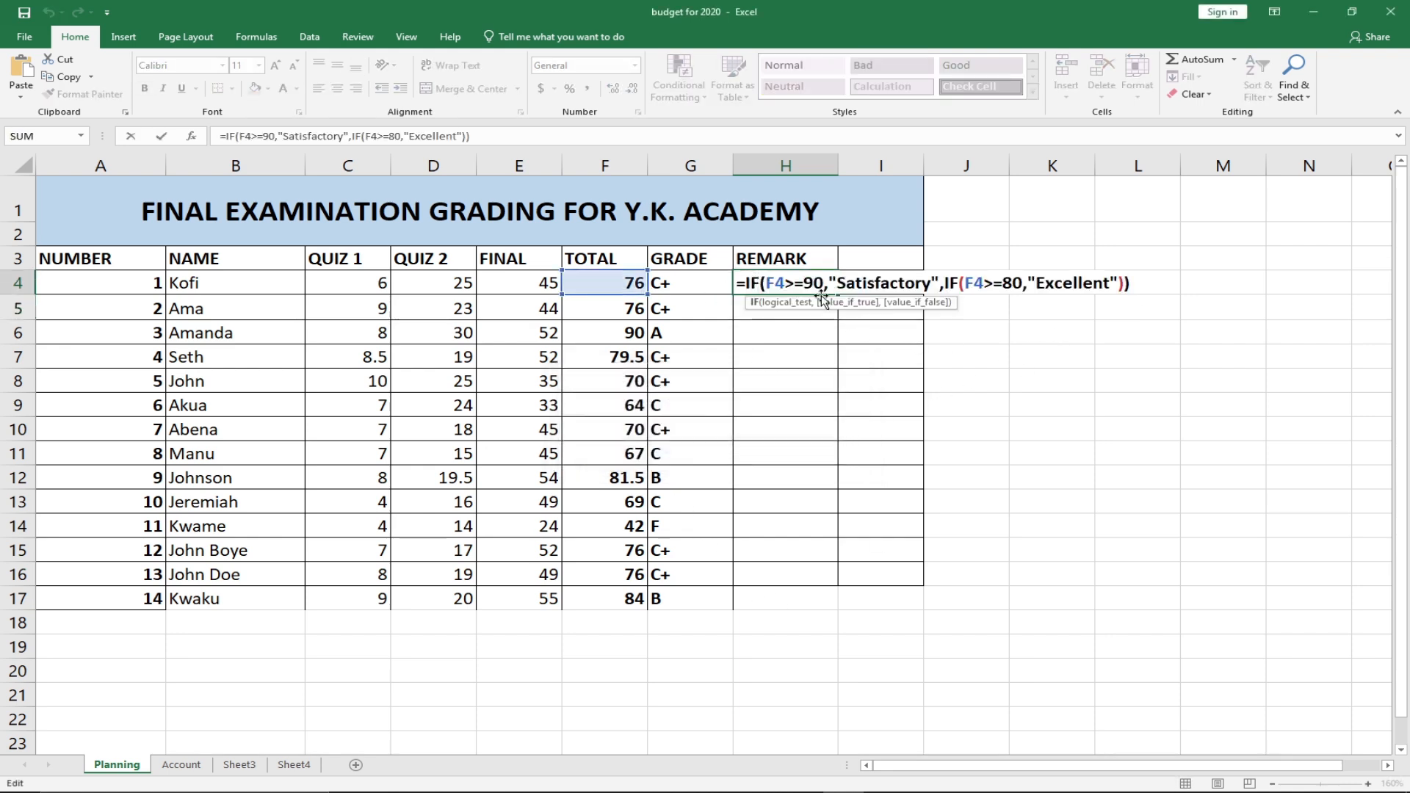
{"action": "left_click", "coordinate": [1118, 283]}
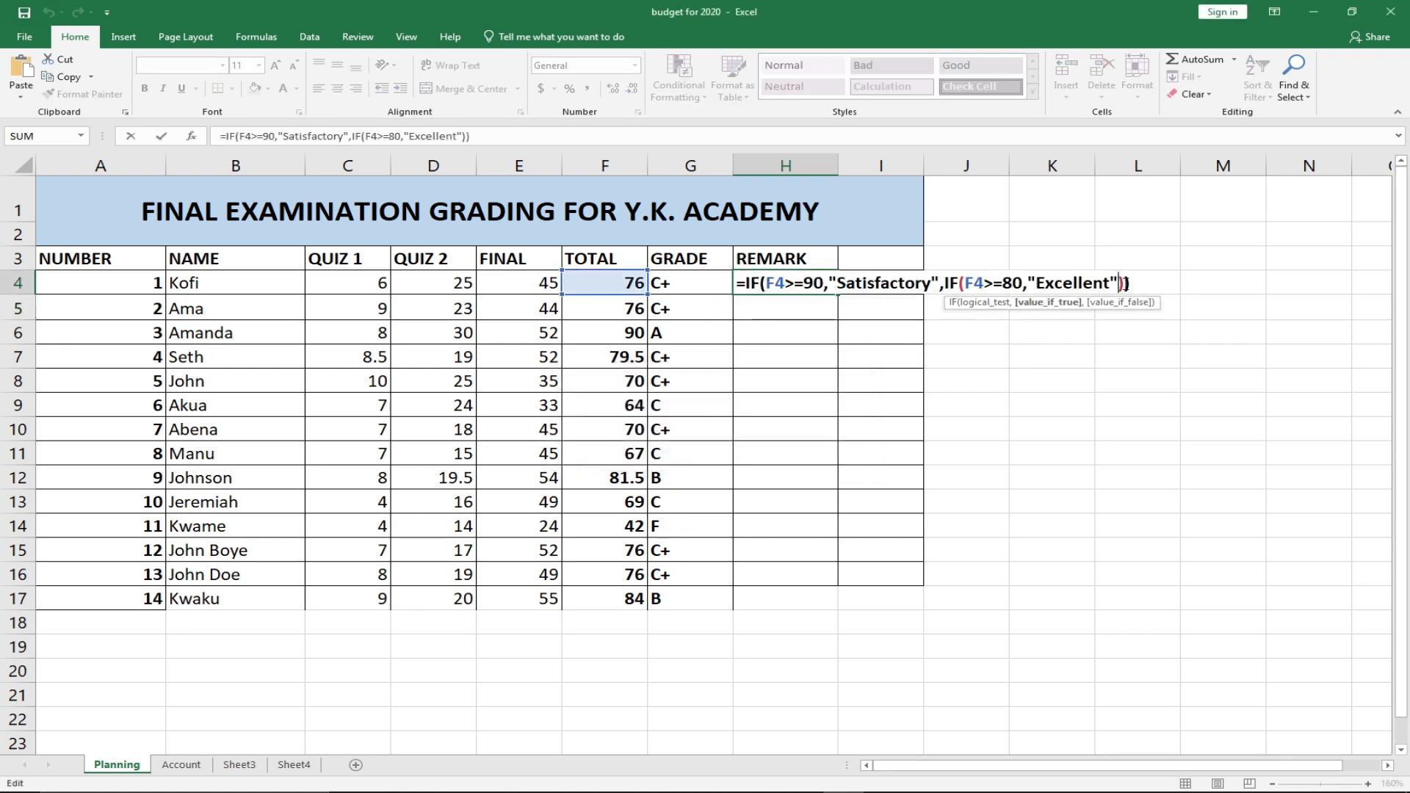
{"action": "type", "text": ",i"}
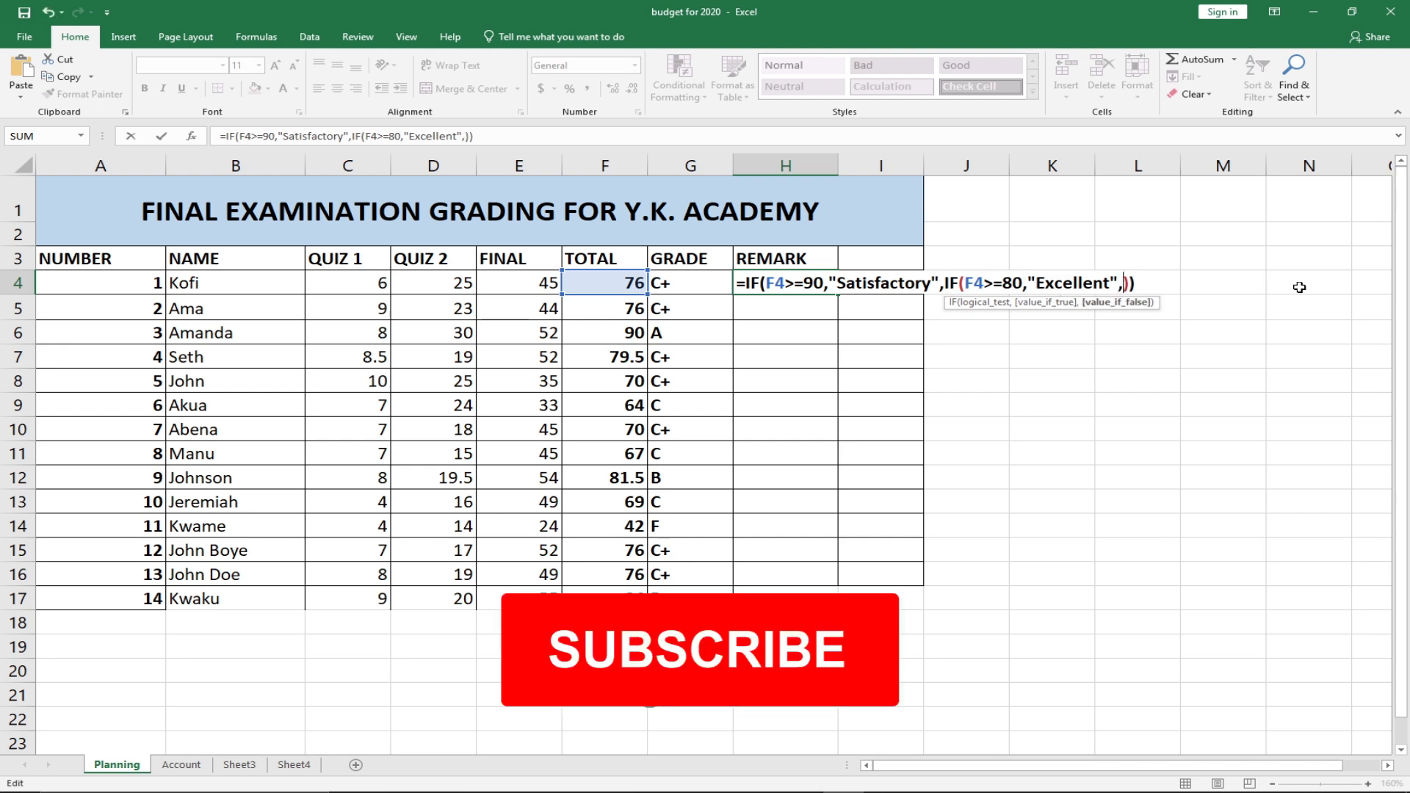
{"action": "type", "text": "f("}
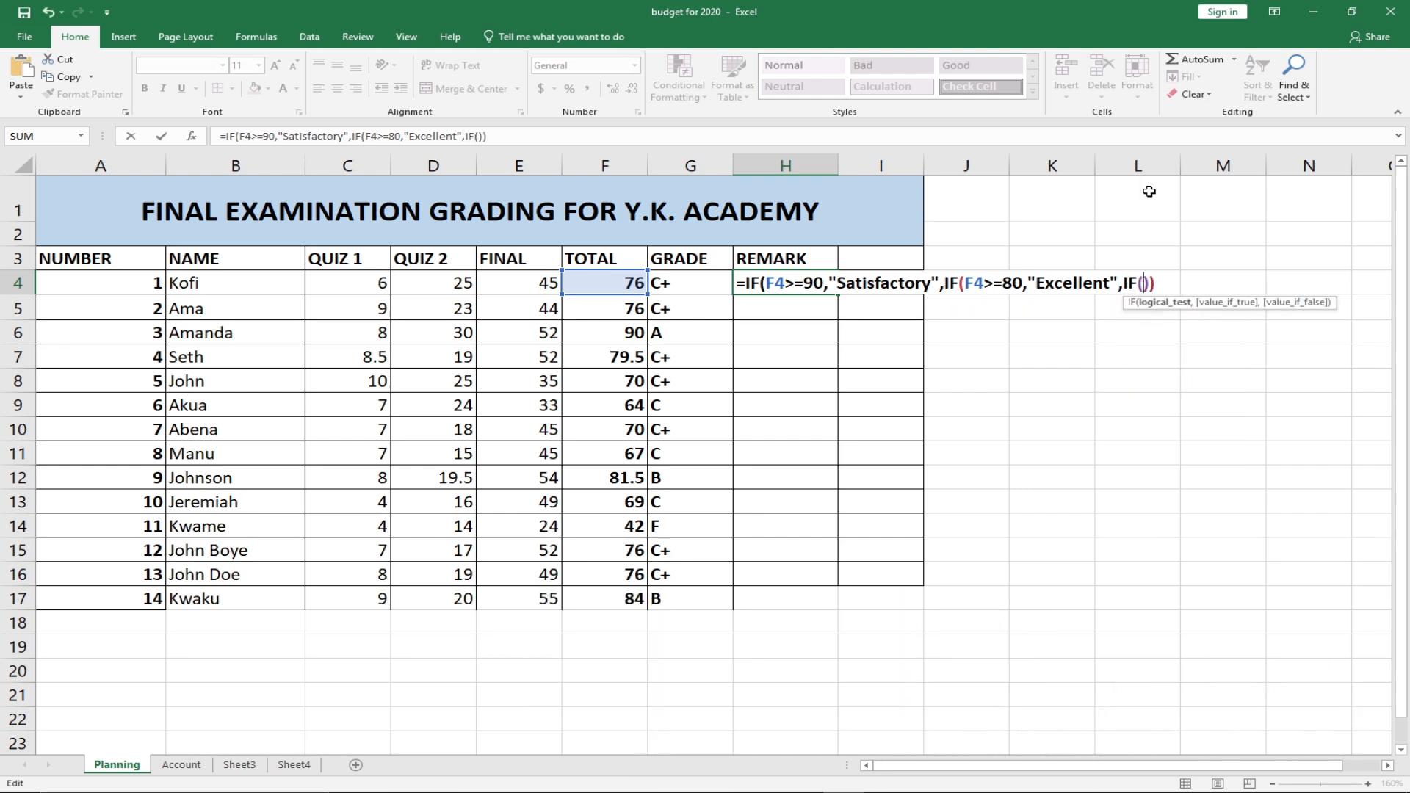
{"action": "left_click", "coordinate": [569, 278]}
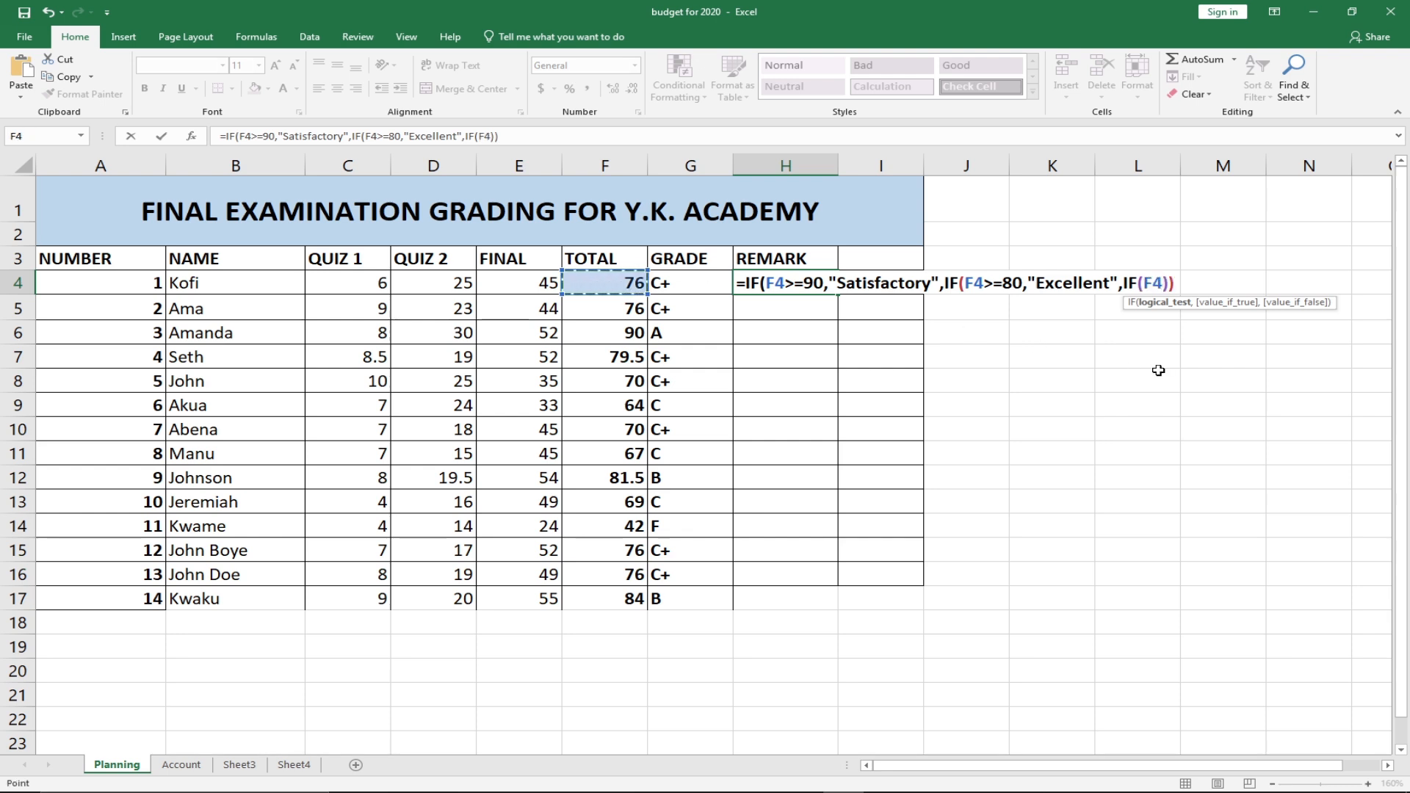
{"action": "type", "text": ">="}
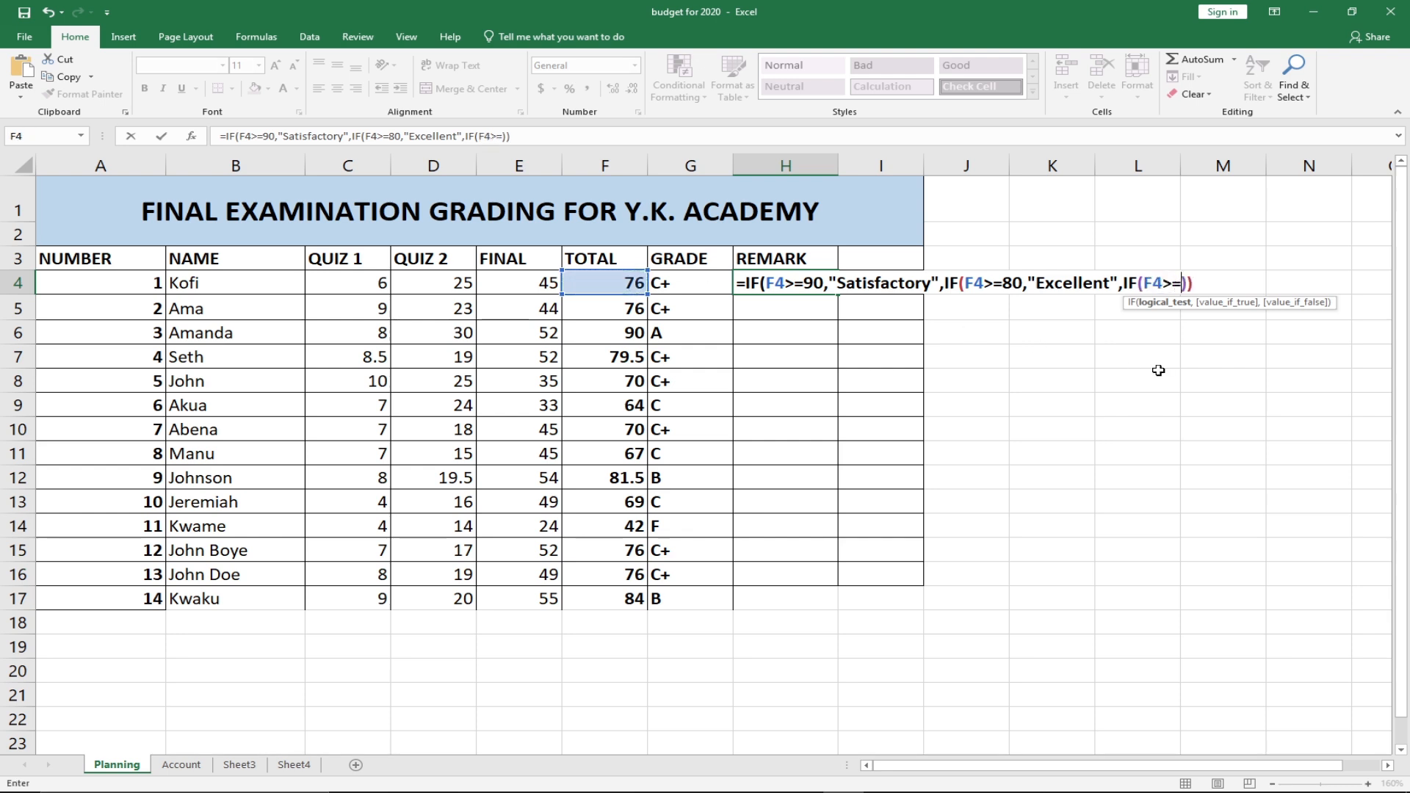
{"action": "type", "text": "70,\""}
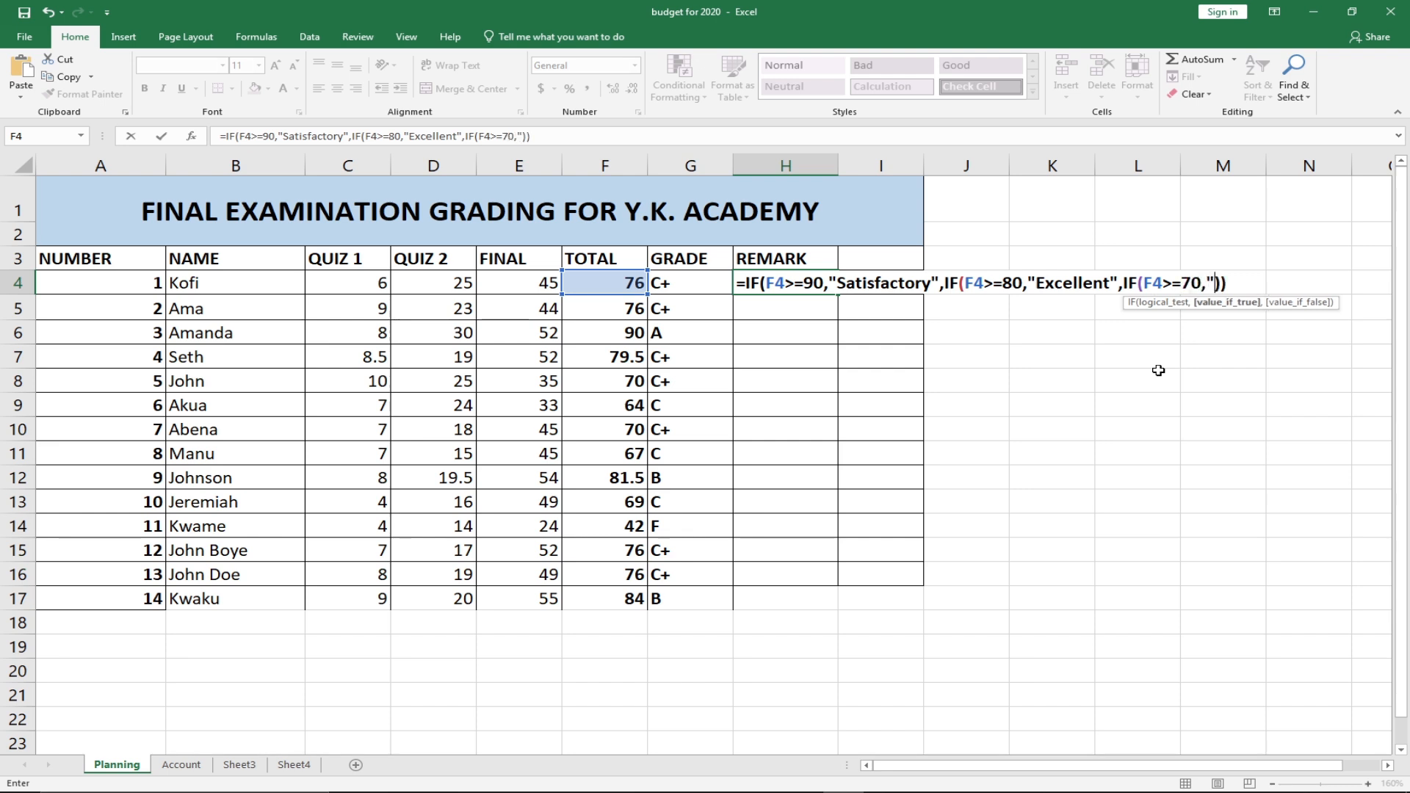
{"action": "type", "text": "C"}
{"action": "key", "text": "BackSpace"}
{"action": "type", "text": "Vewr"}
{"action": "key", "text": "BackSpace"}
{"action": "key", "text": "BackSpace"}
{"action": "type", "text": "ry G"}
{"action": "type", "text": "od"}
{"action": "key", "text": "Left"}
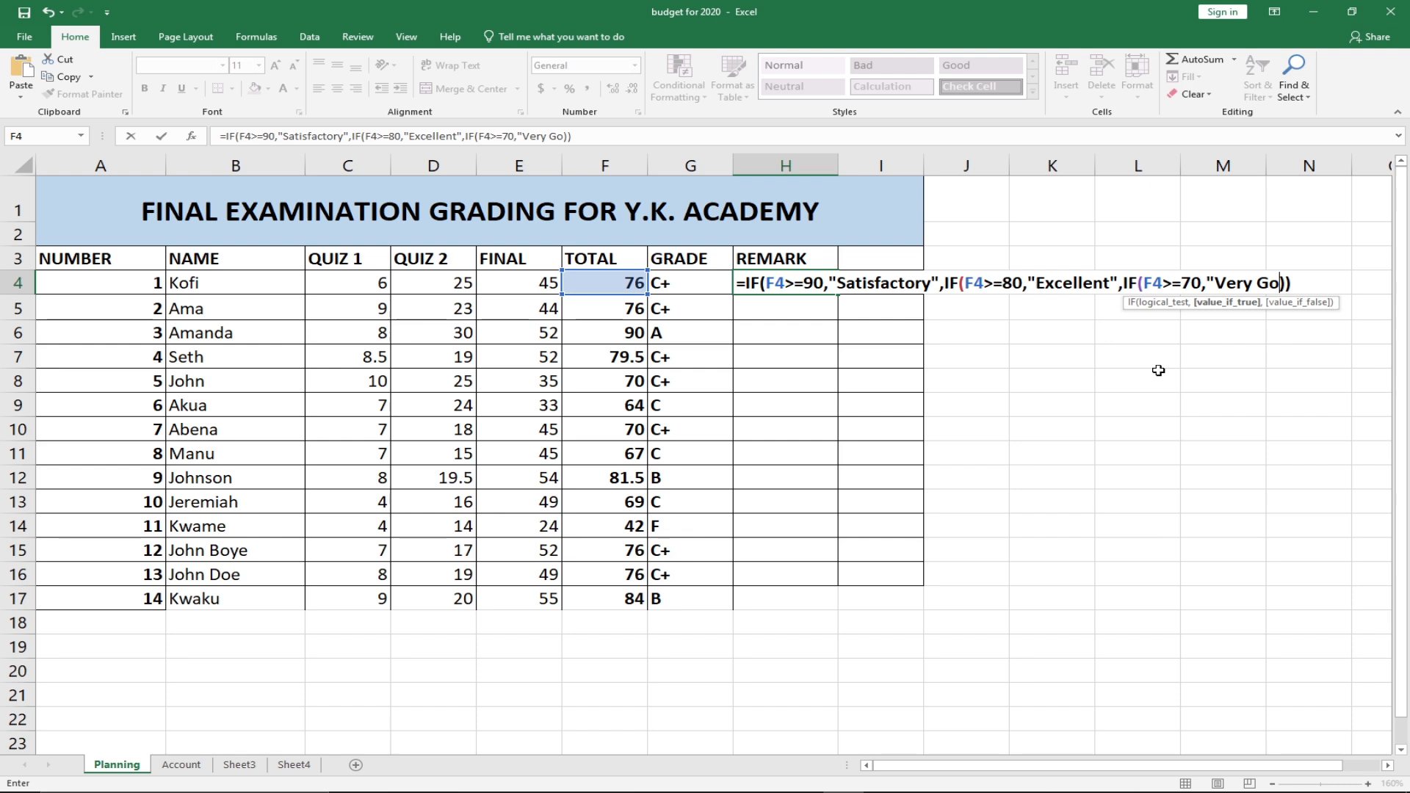
{"action": "type", "text": "od"}
{"action": "key", "text": "Right"}
{"action": "type", "text": "\",if"}
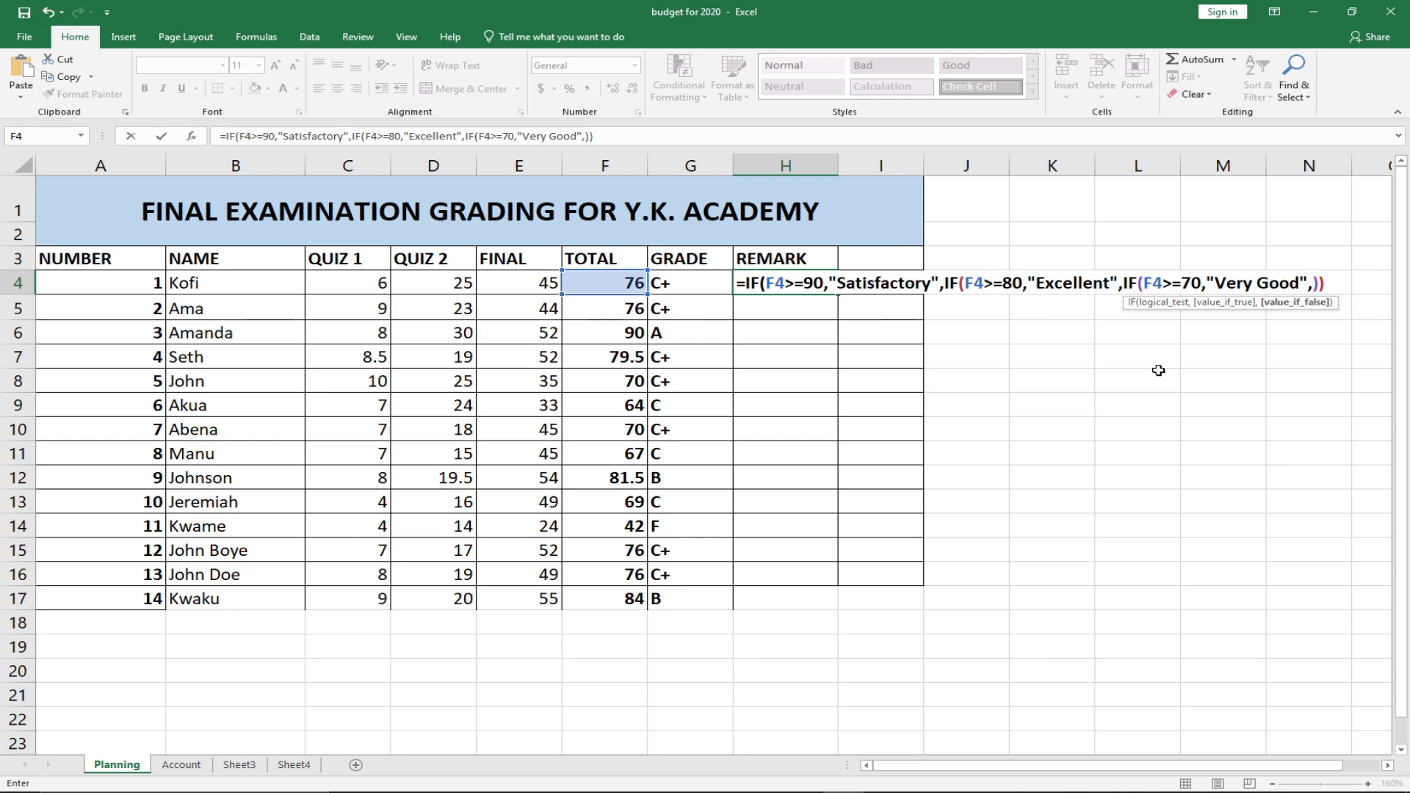
Complete the fourth IF in the H4 formula to return "Good" when F4>=60.
{"action": "type", "text": "("}
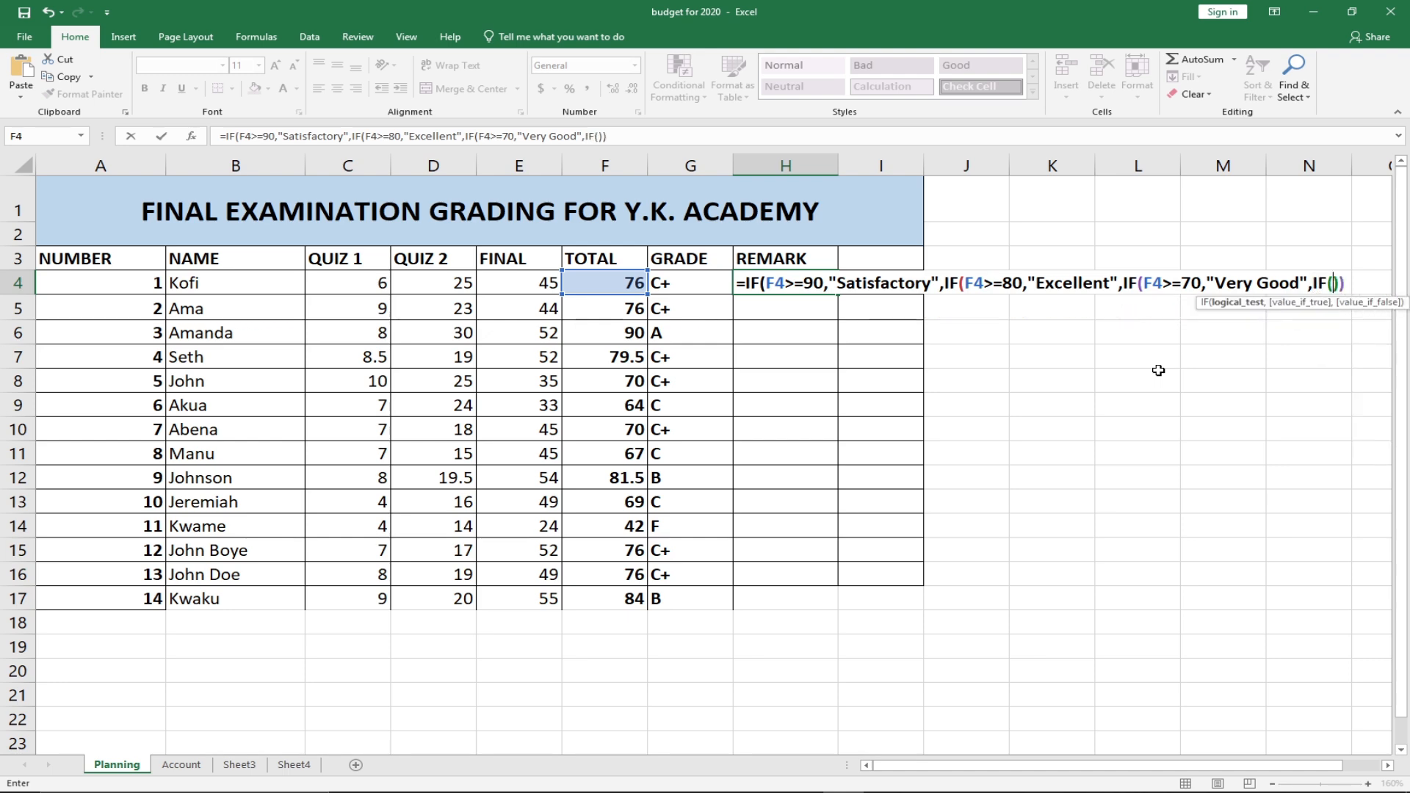
{"action": "left_click", "coordinate": [616, 287]}
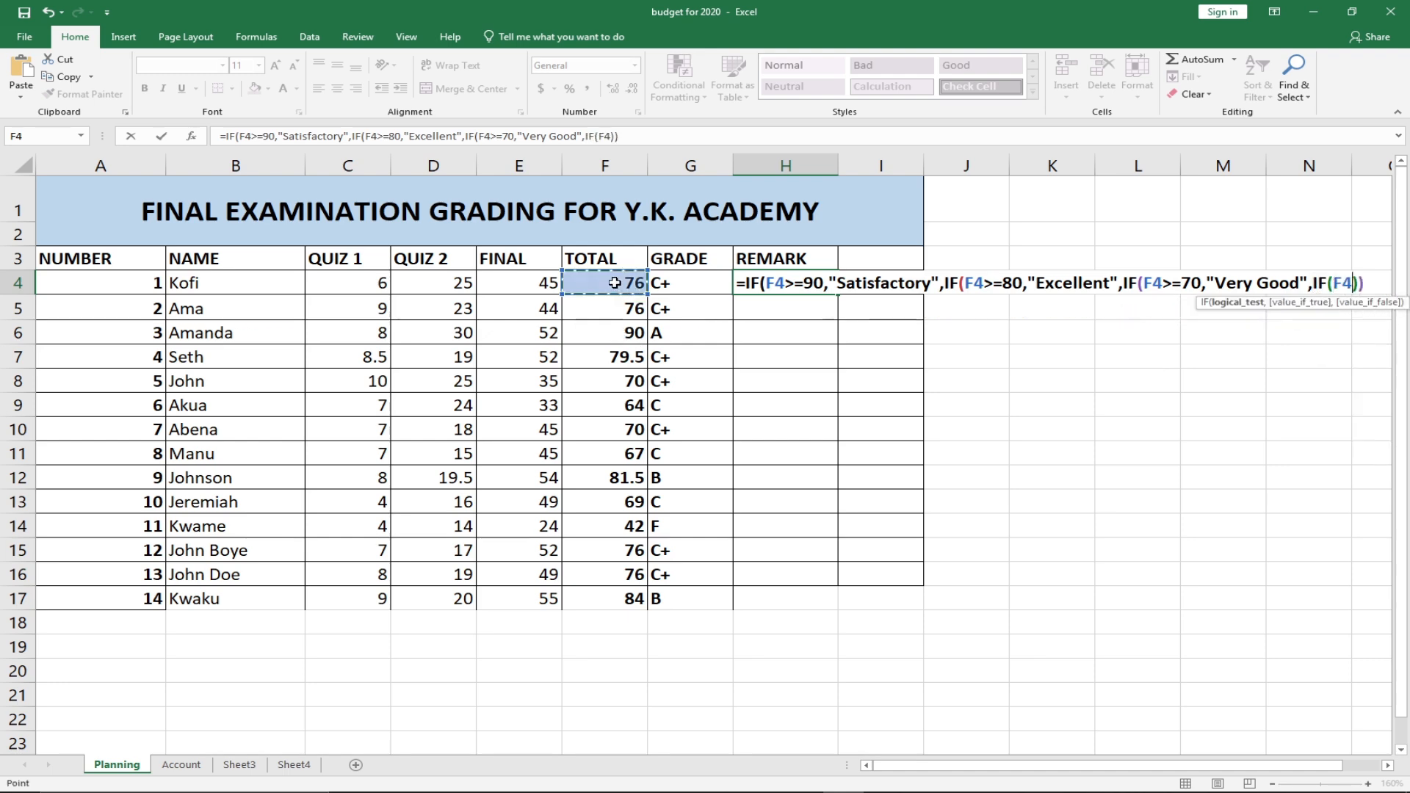
{"action": "type", "text": ">="}
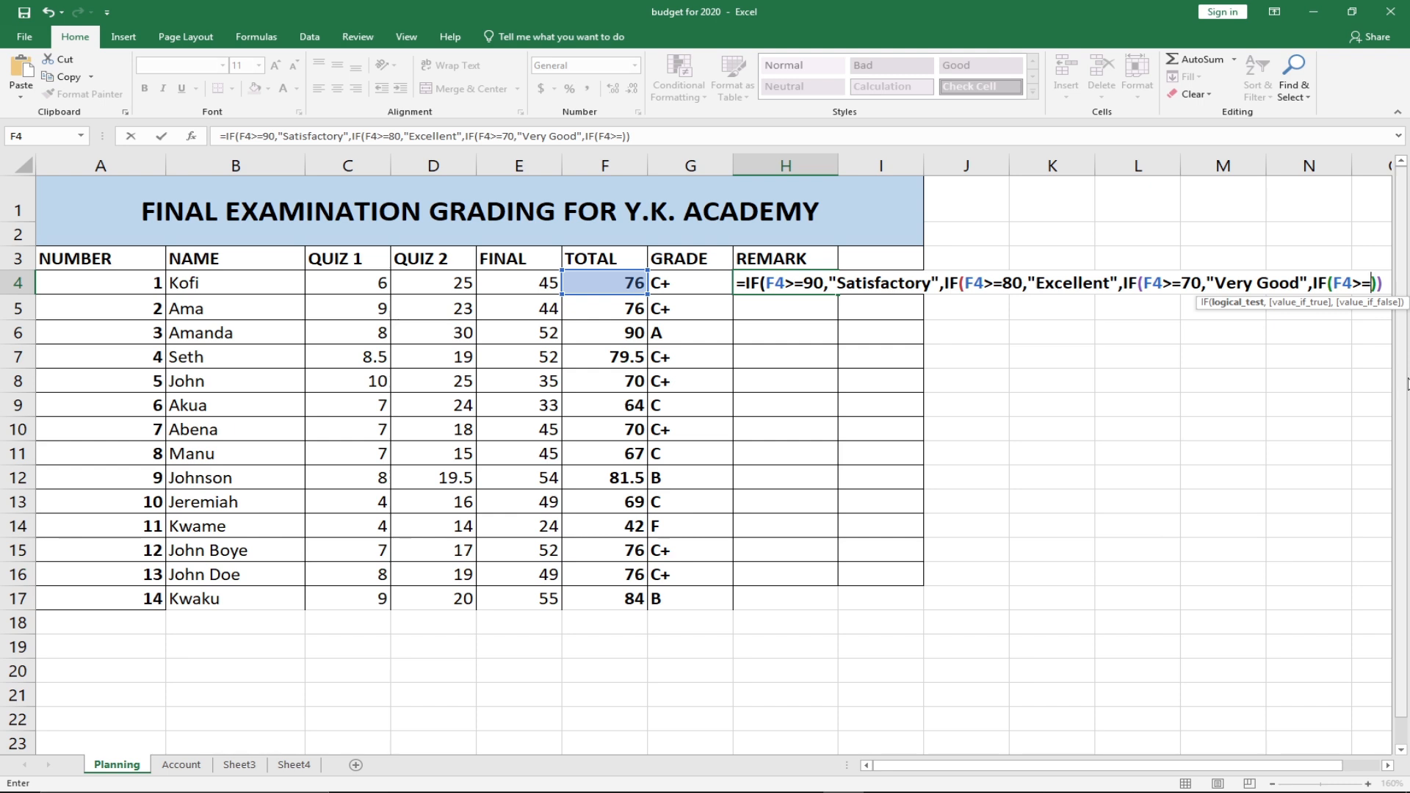
{"action": "type", "text": "60"}
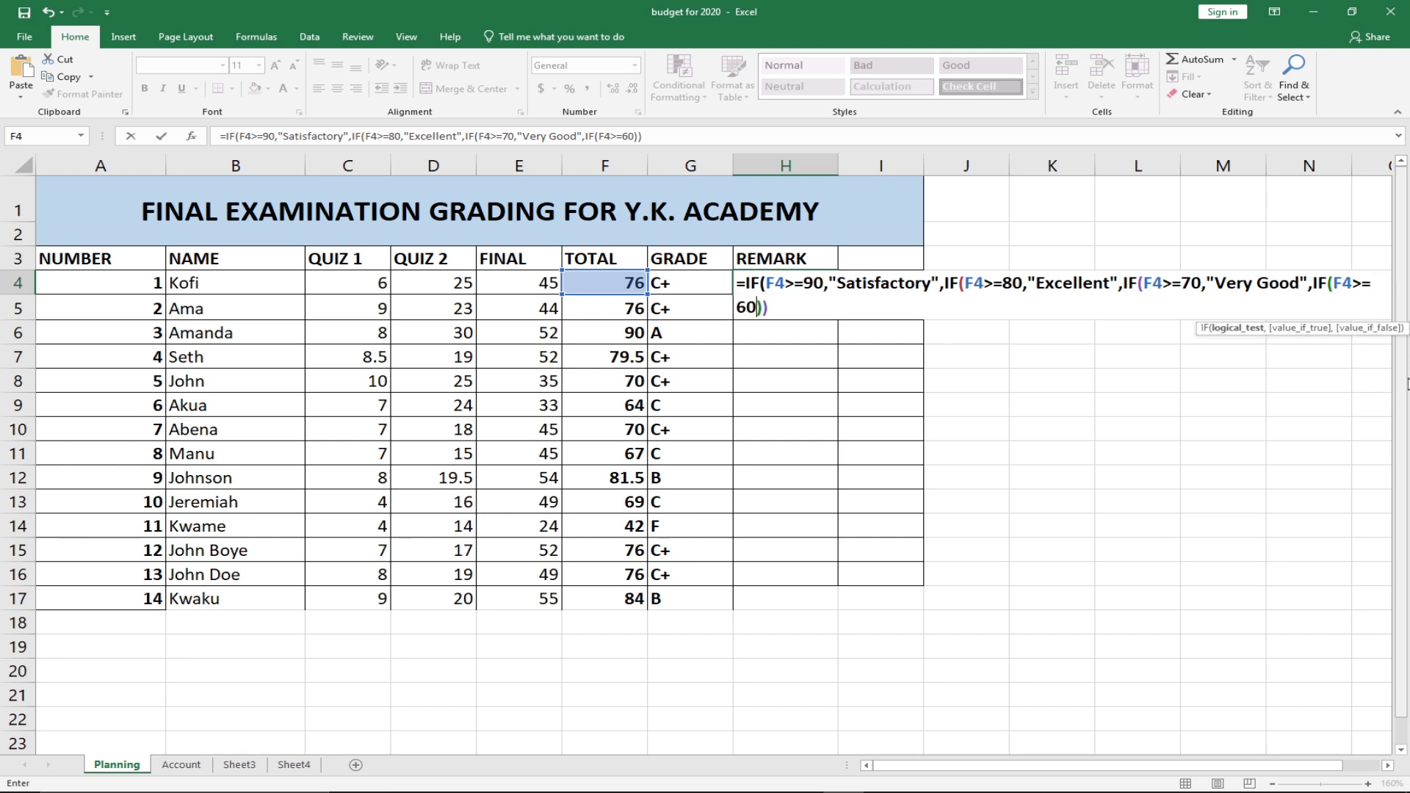
{"action": "type", "text": ","}
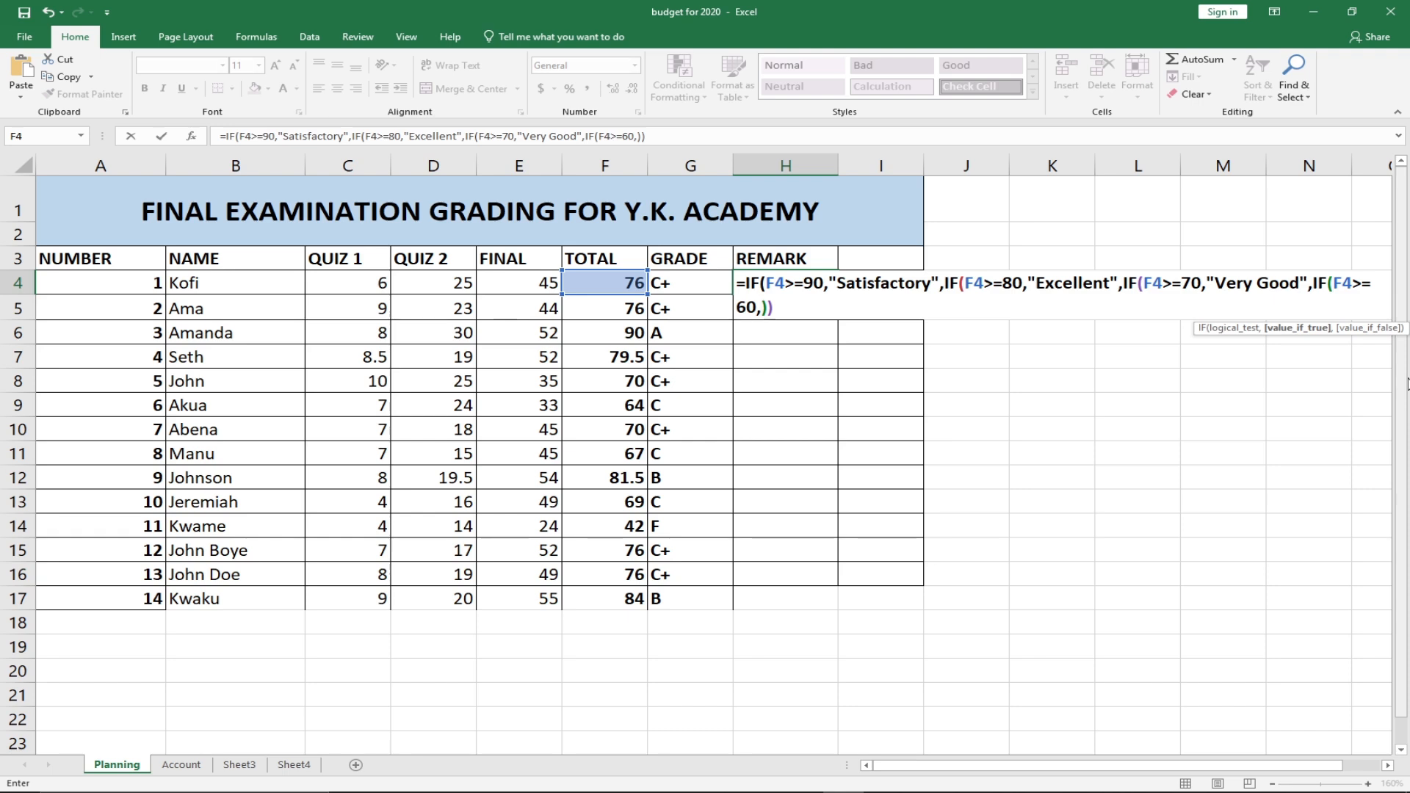
{"action": "type", "text": "\"Good\""}
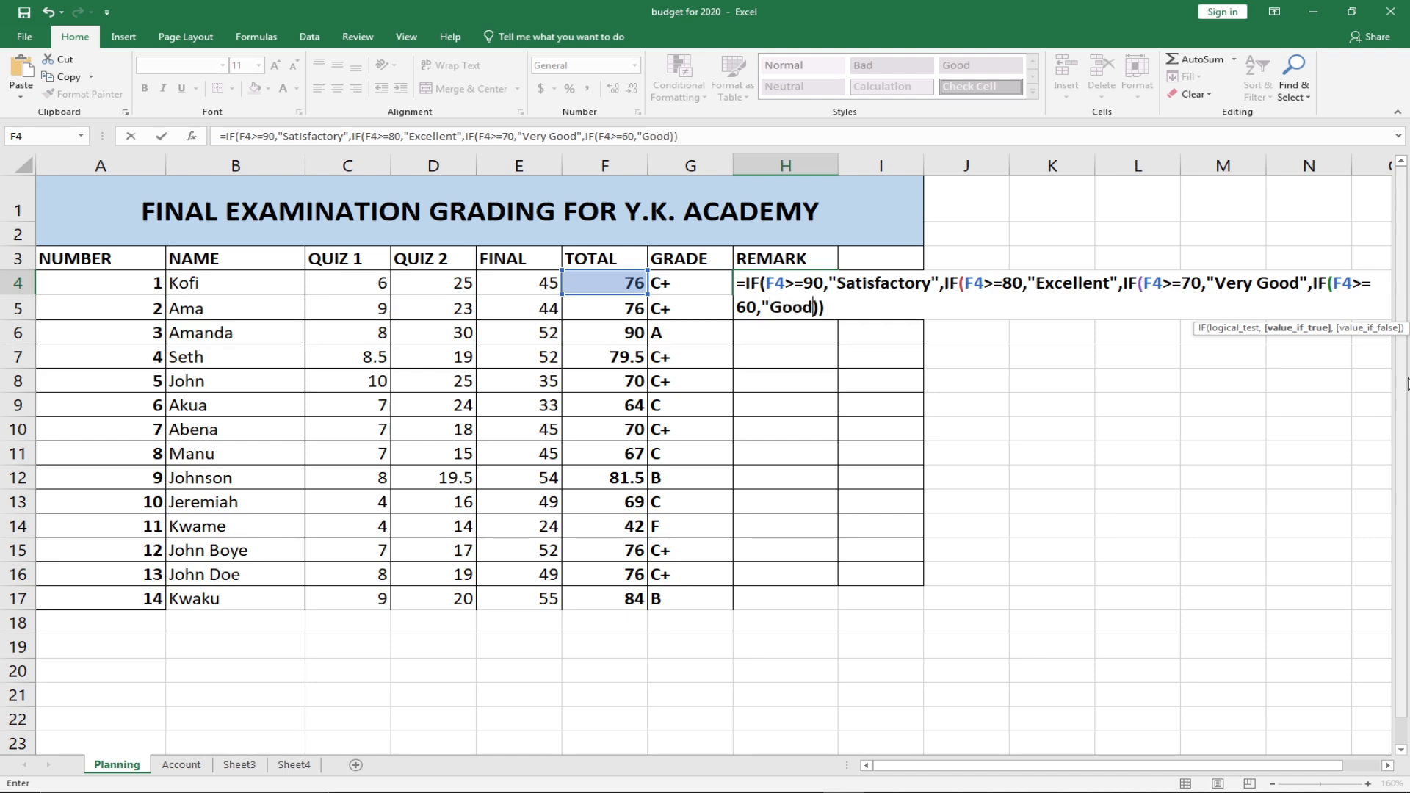
Nest a fifth IF in H4 returning "Pass" when F4>=50, and start another IF as its false value.
{"action": "type", "text": ",if"}
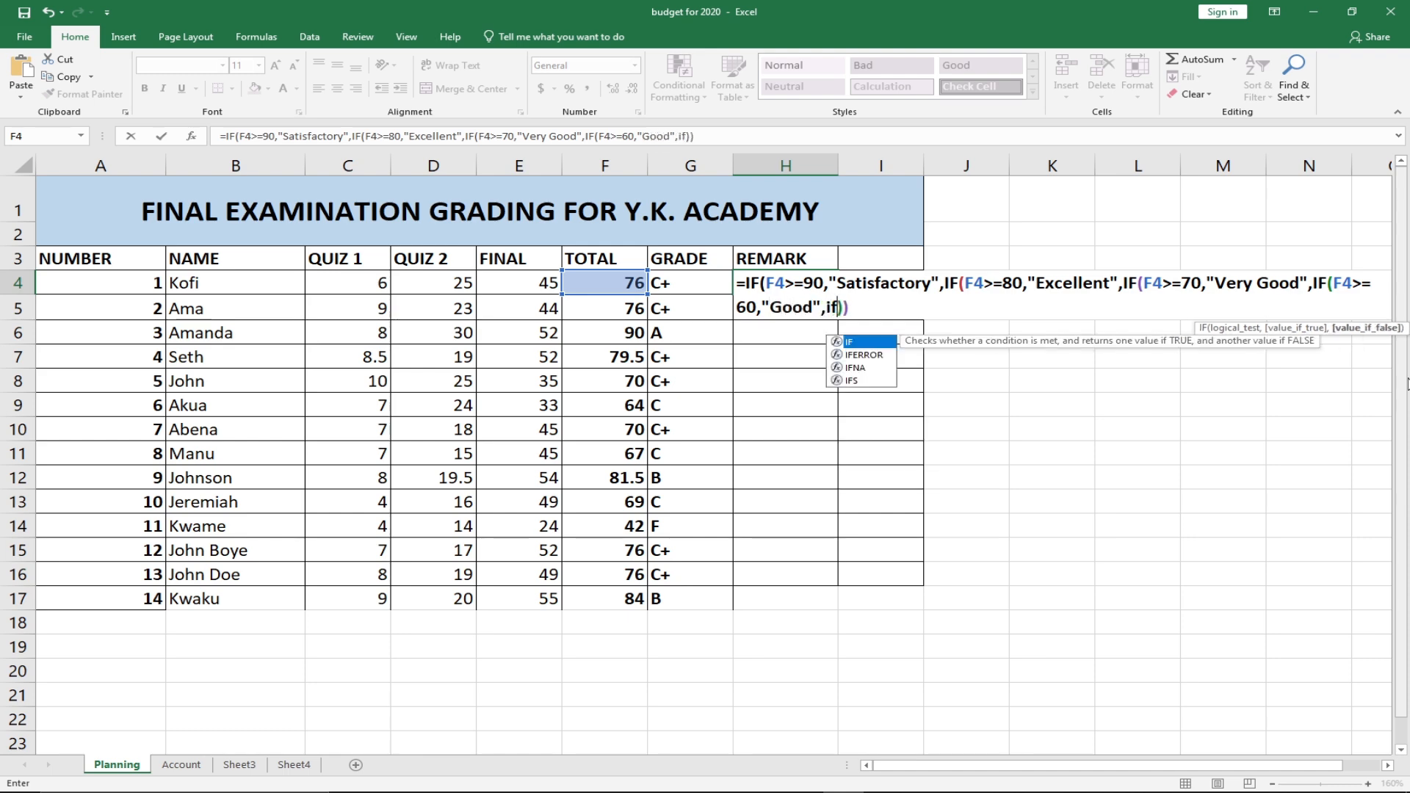
{"action": "key", "text": "Tab"}
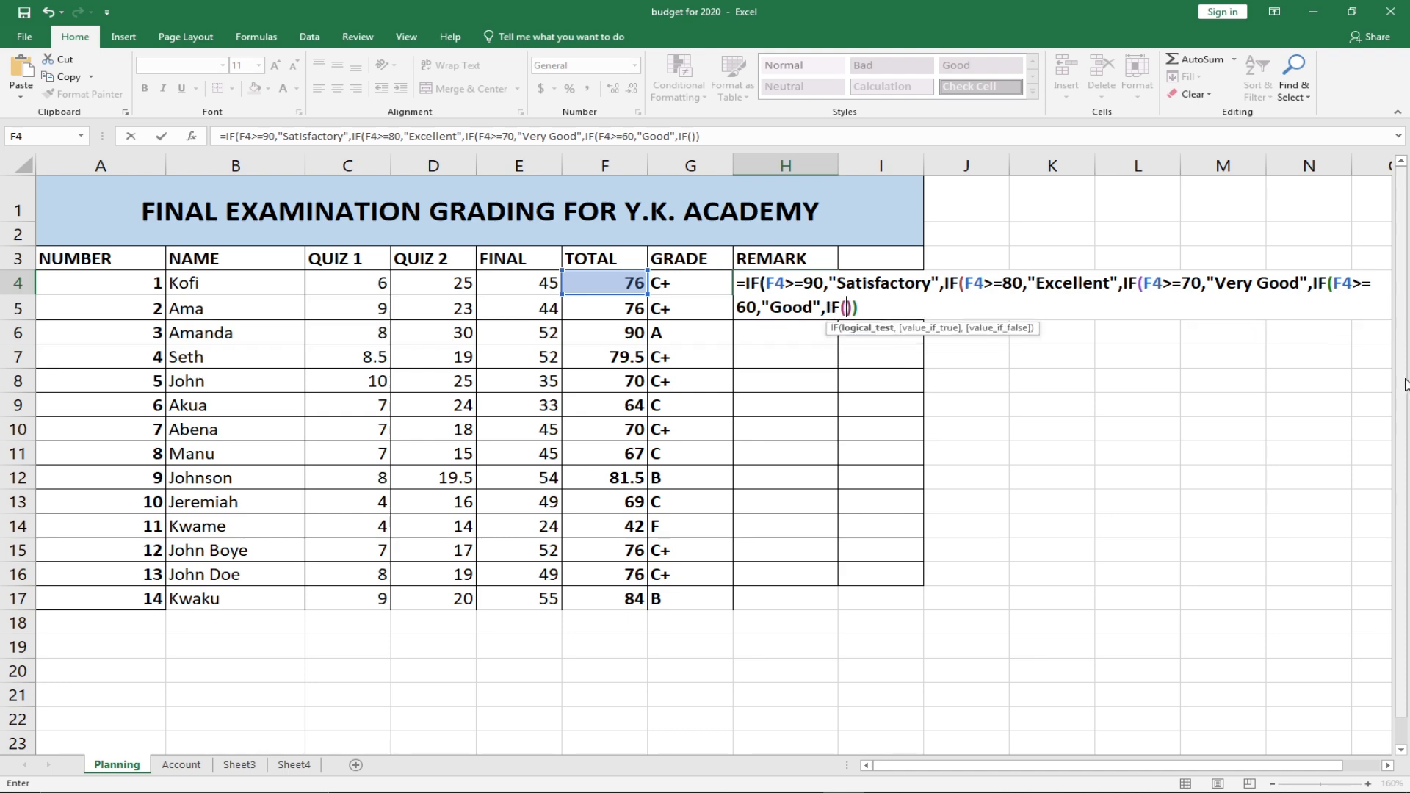
{"action": "left_click", "coordinate": [622, 293]}
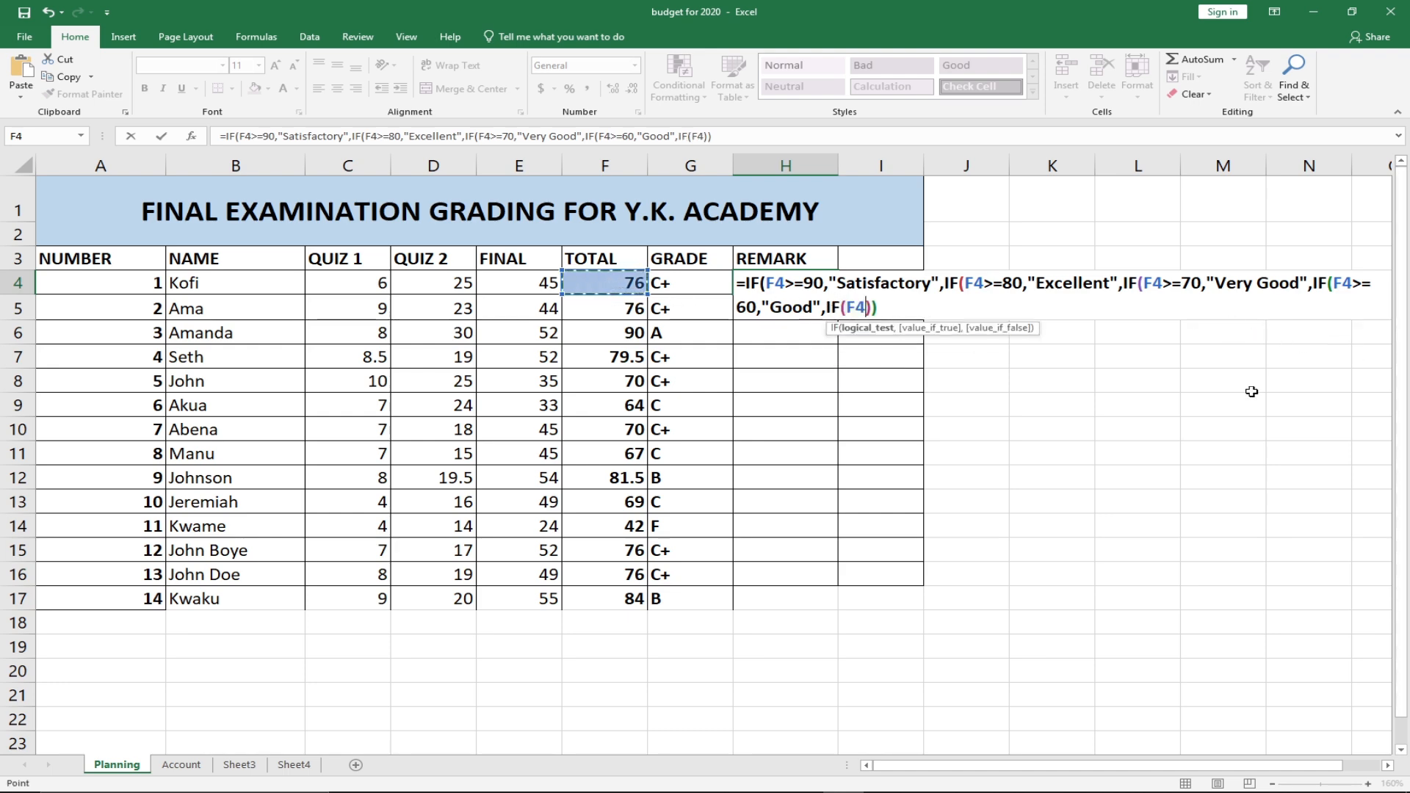
{"action": "type", "text": ">"}
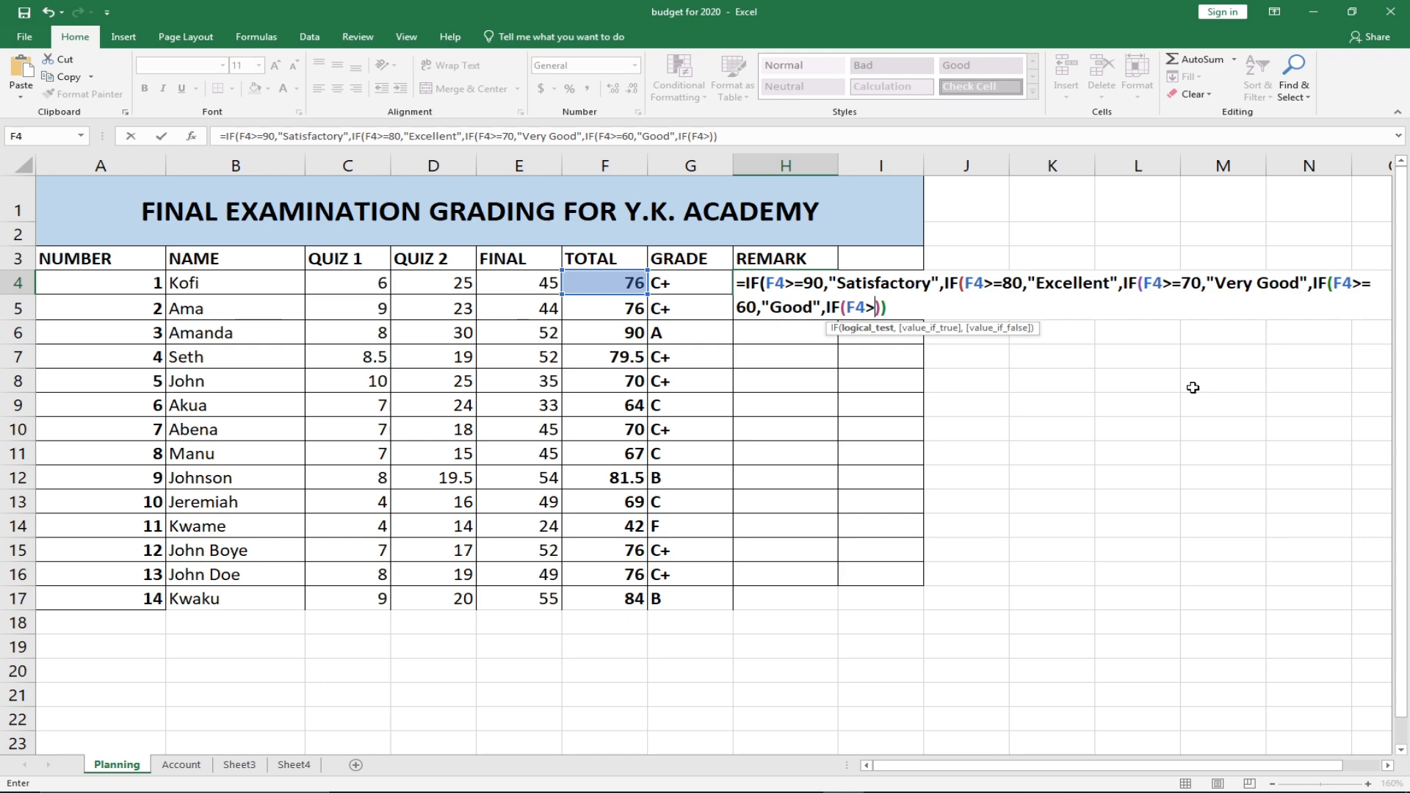
{"action": "type", "text": "=50,"}
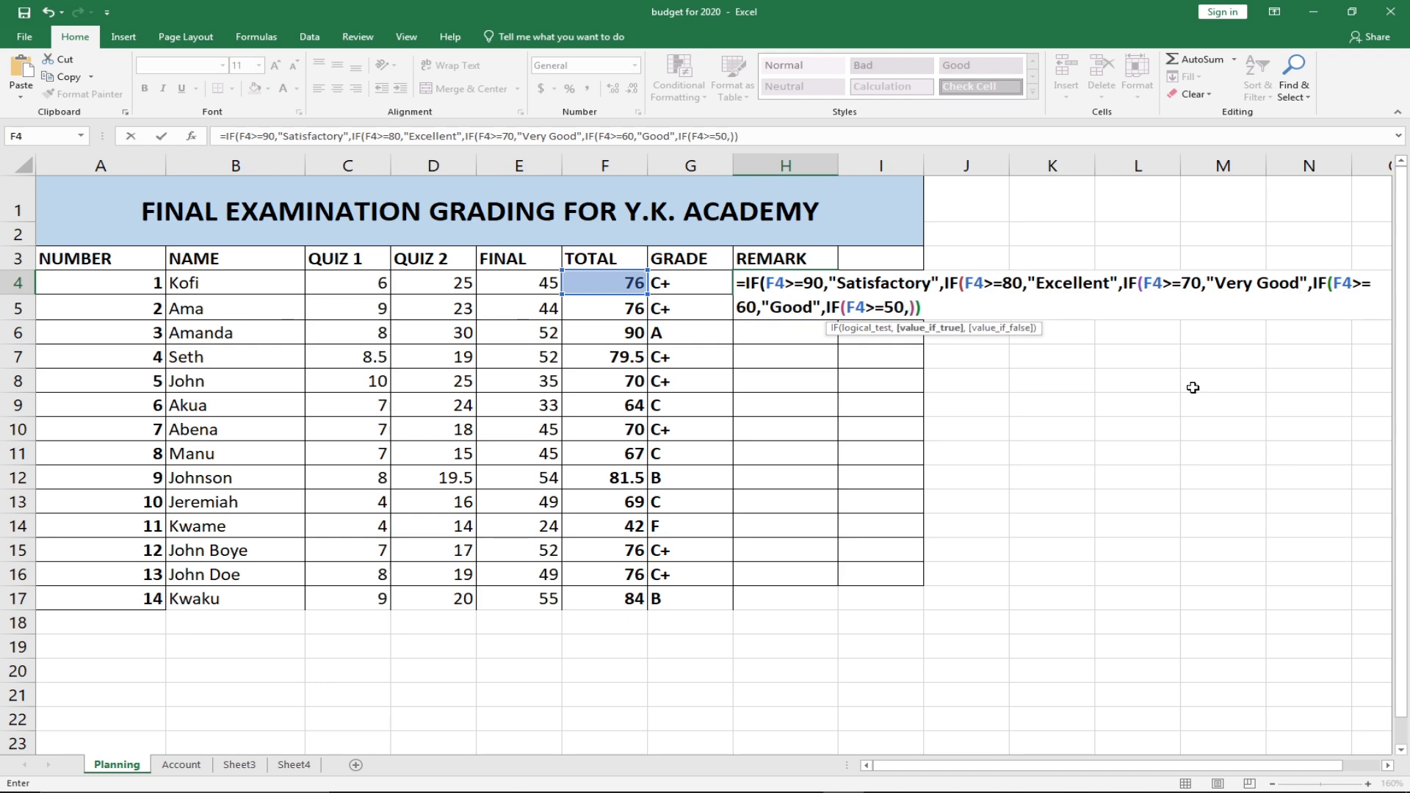
{"action": "type", "text": "\"Pass\",if"}
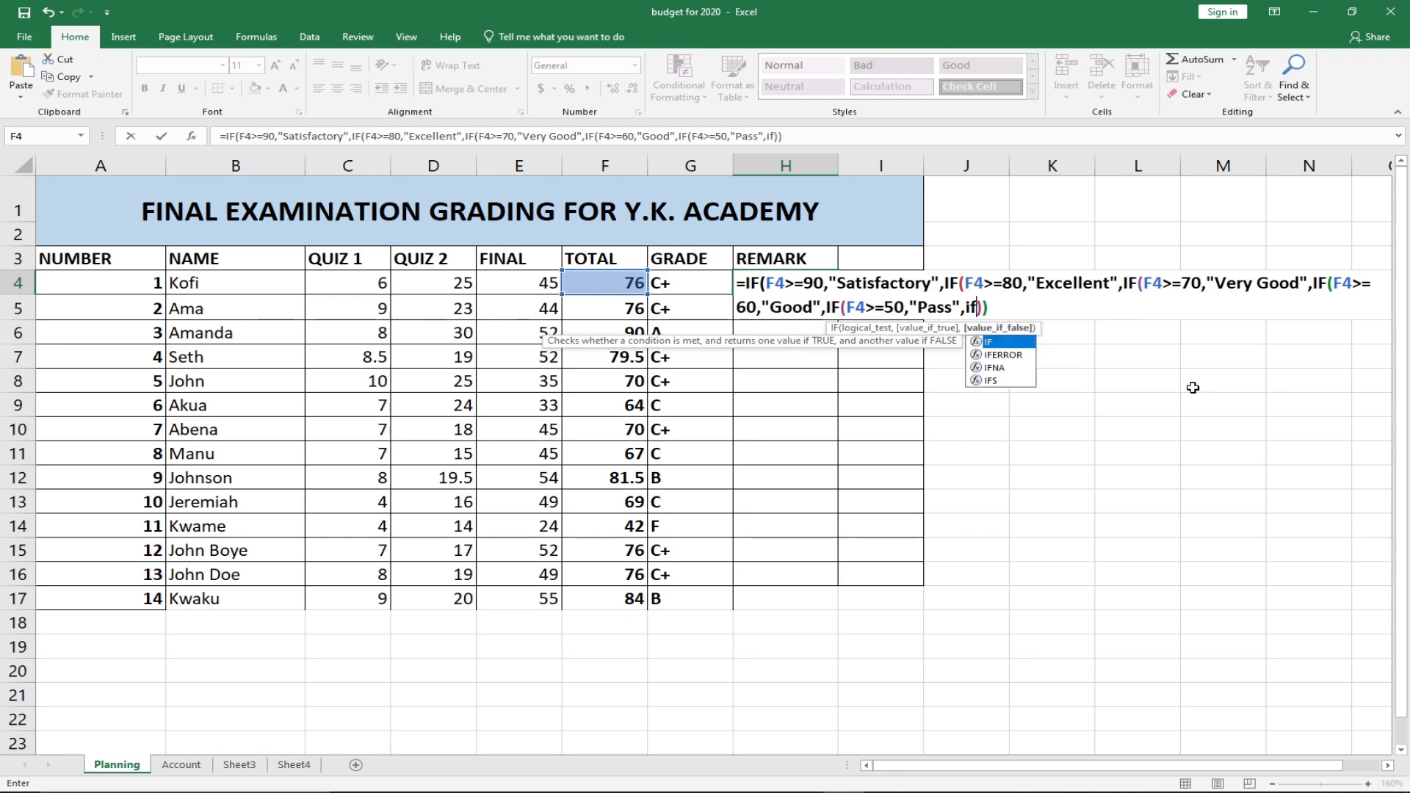
Complete the sixth IF in the H4 formula to return "Fail" when F4<50.
{"action": "key", "text": "Tab"}
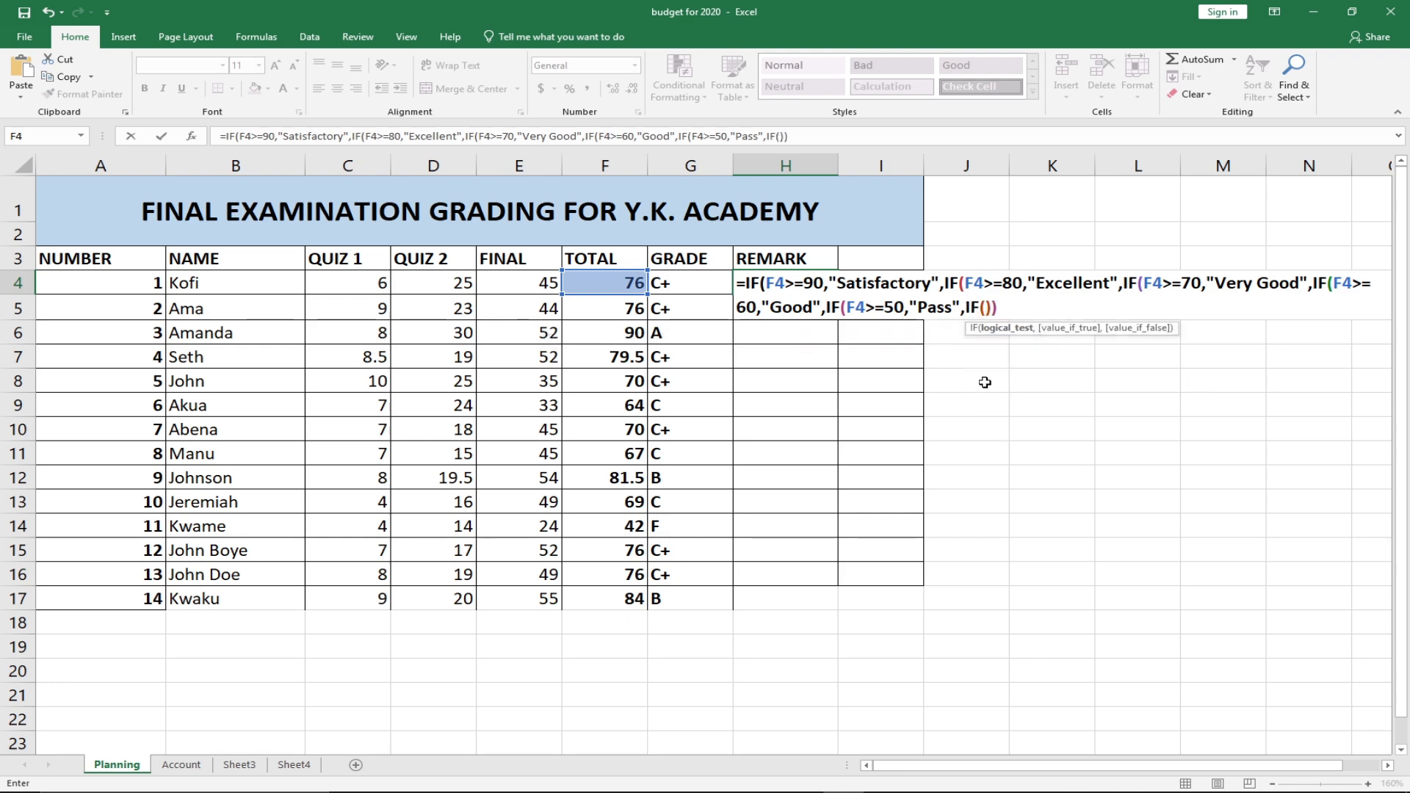
{"action": "left_click", "coordinate": [595, 284]}
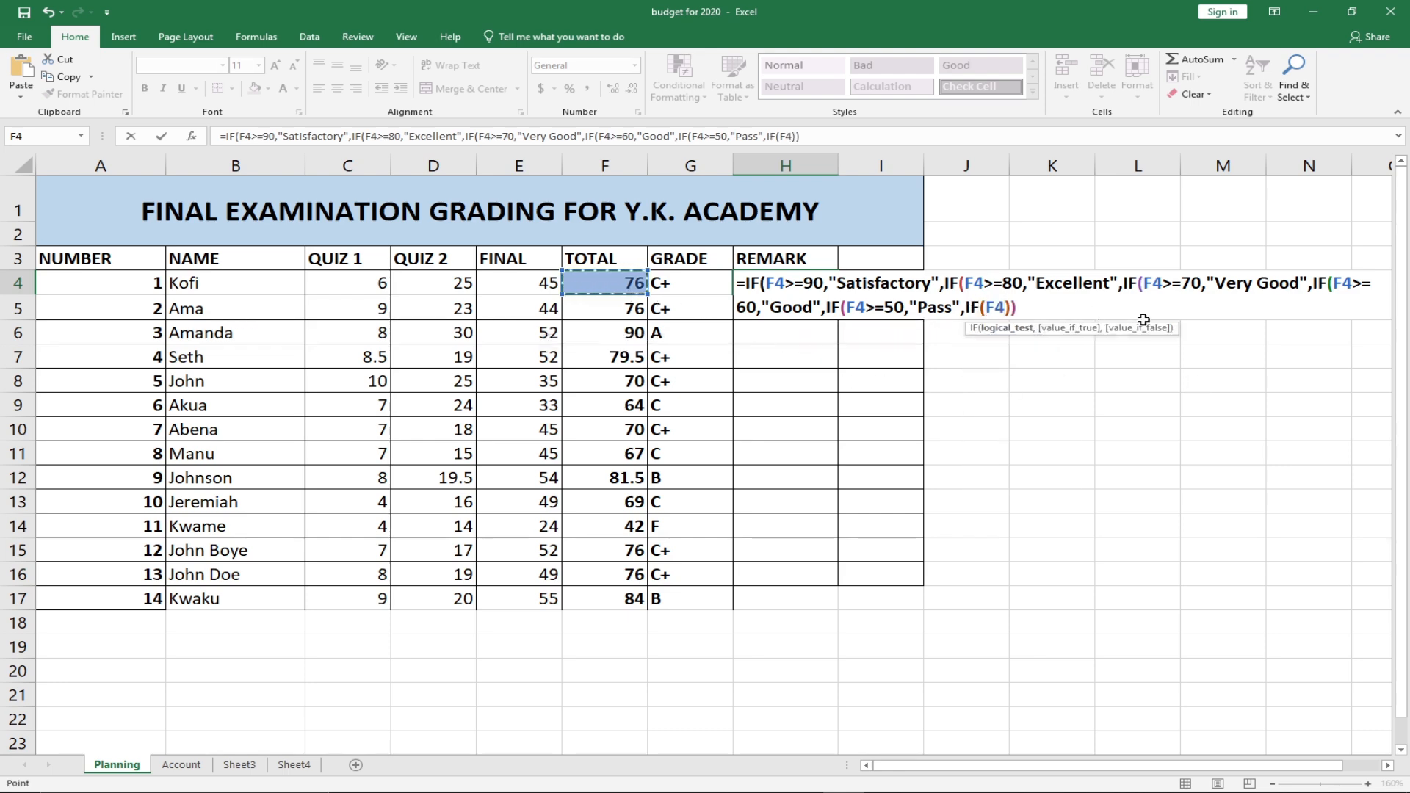
{"action": "type", "text": "<"}
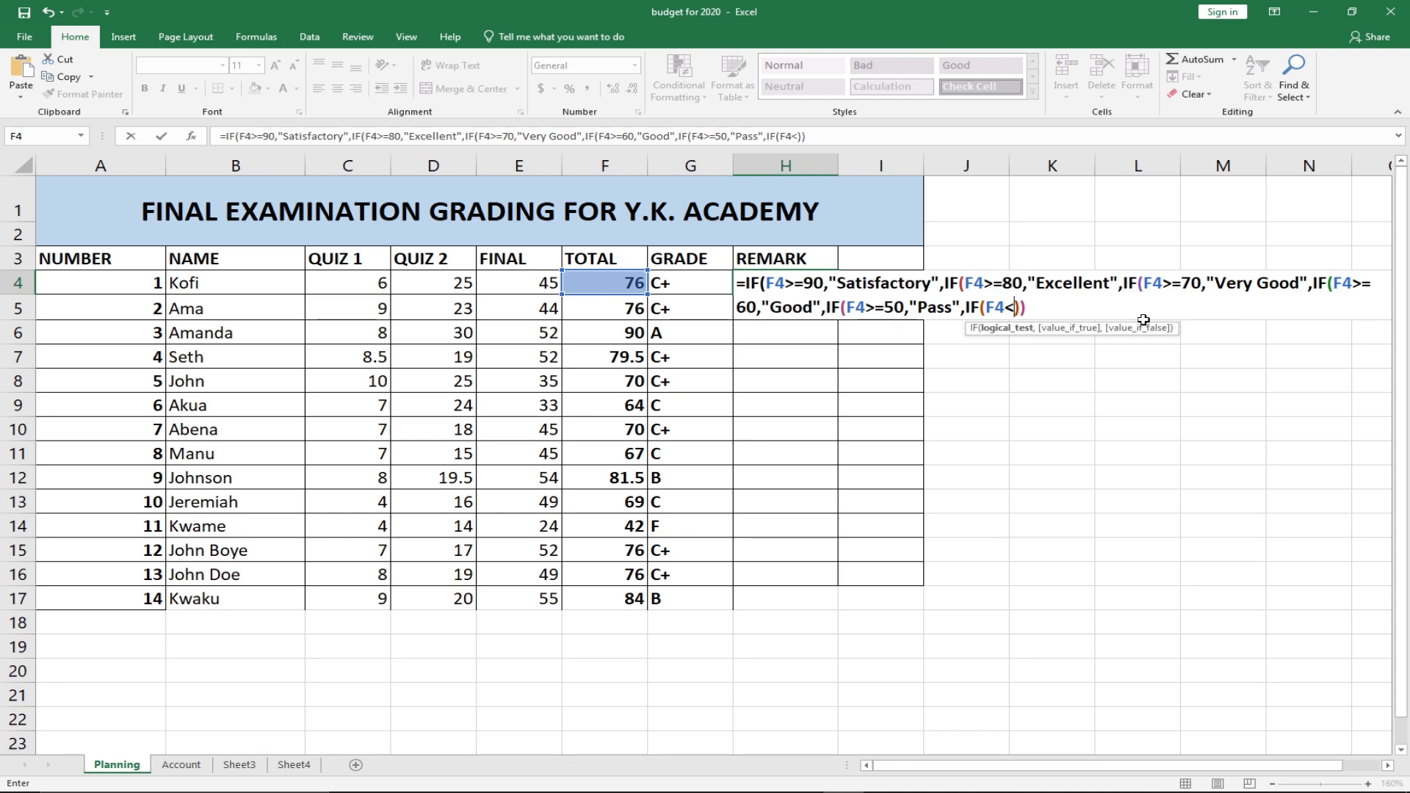
{"action": "type", "text": "50,\""}
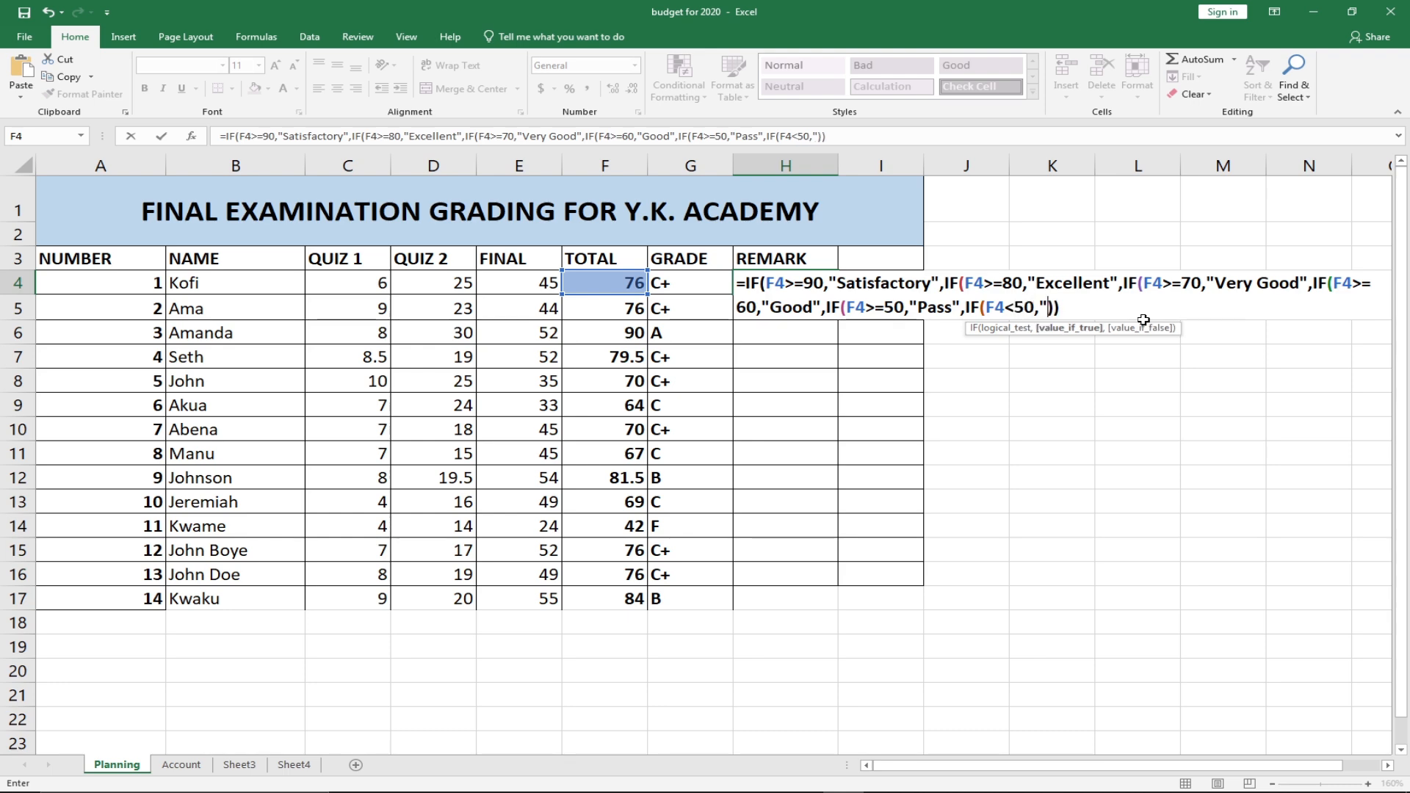
{"action": "type", "text": "Fail"}
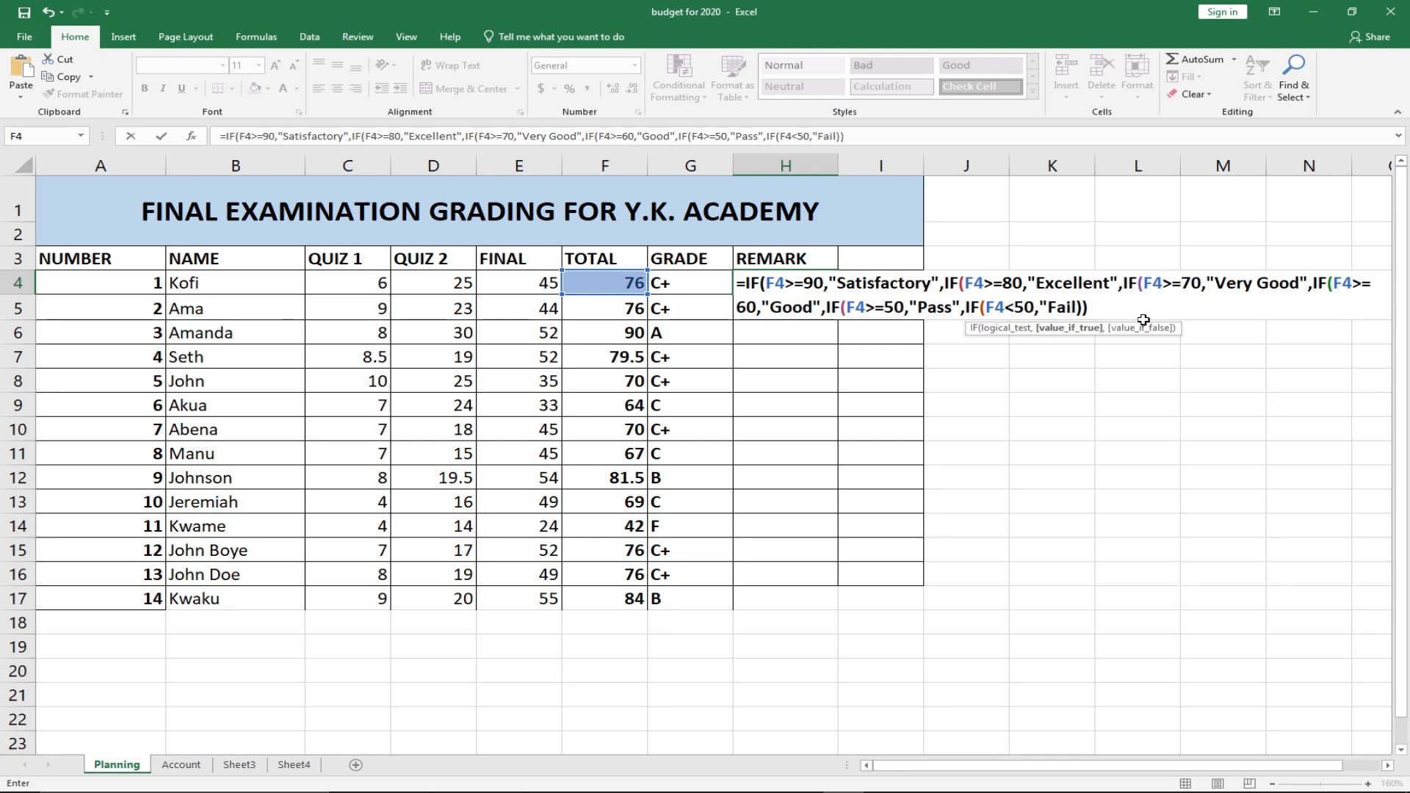
{"action": "type", "text": "\""}
Close all six nested IFs and enter the H4 formula, then copy it down the REMARK column through H17.
{"action": "left_click", "coordinate": [1110, 308]}
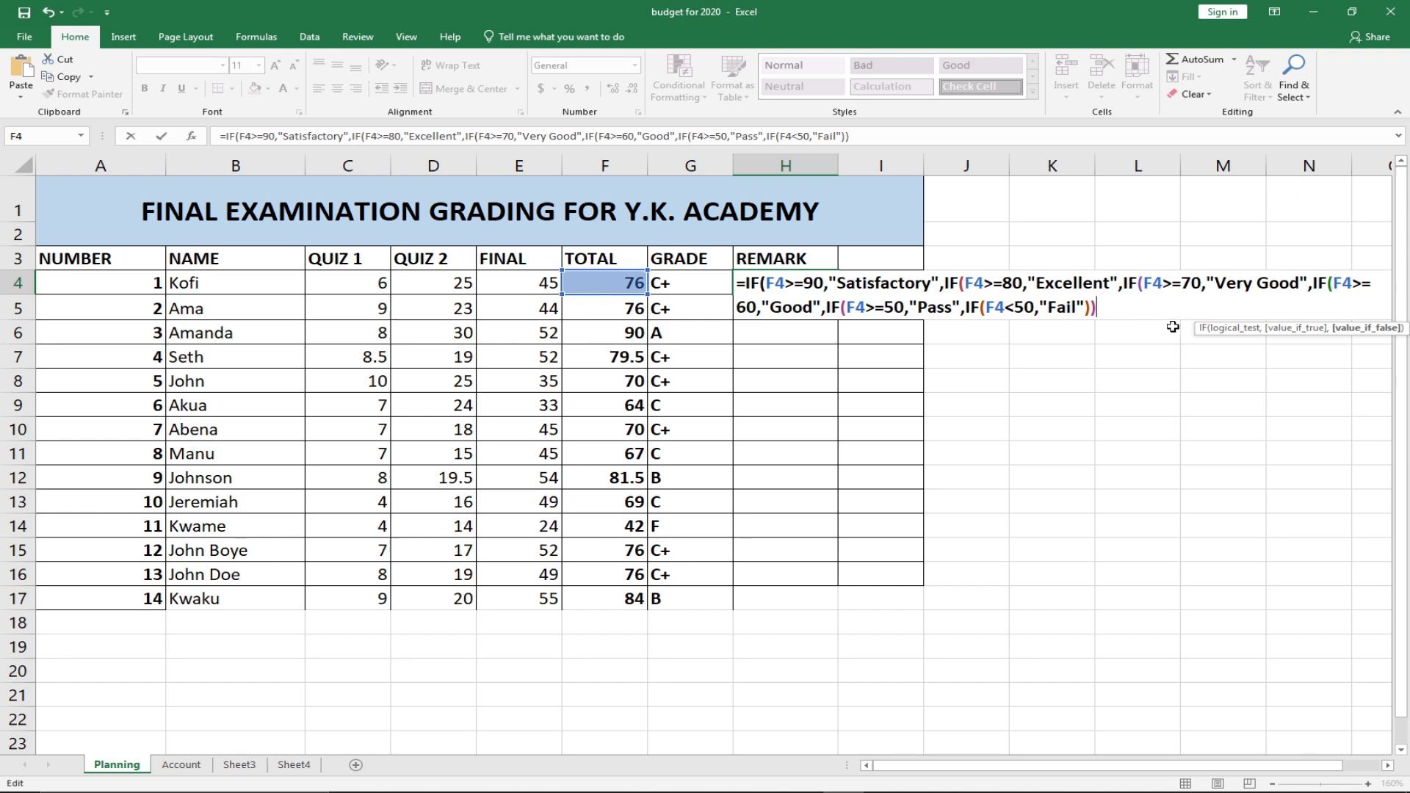
{"action": "type", "text": ")))"}
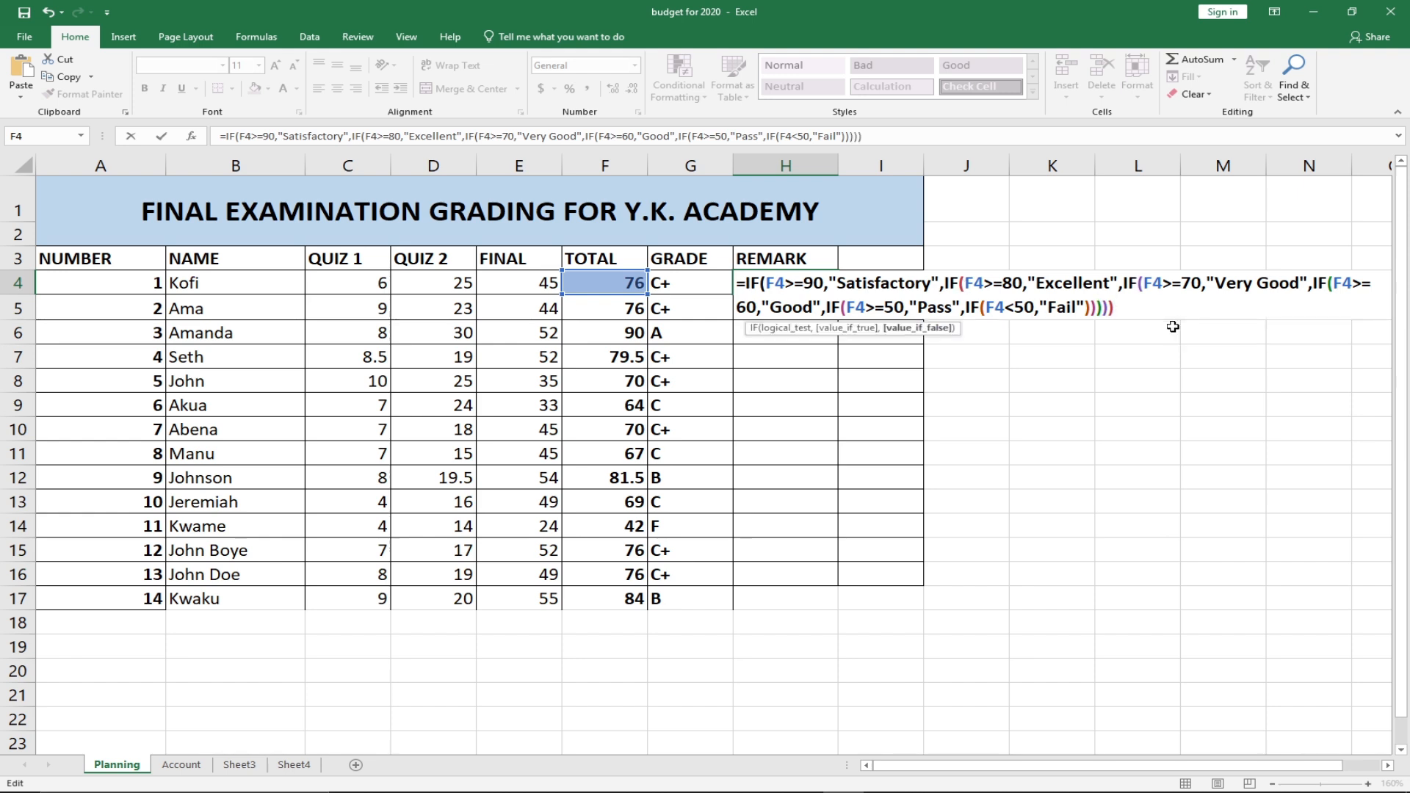
{"action": "type", "text": ")"}
{"action": "key", "text": "Return"}
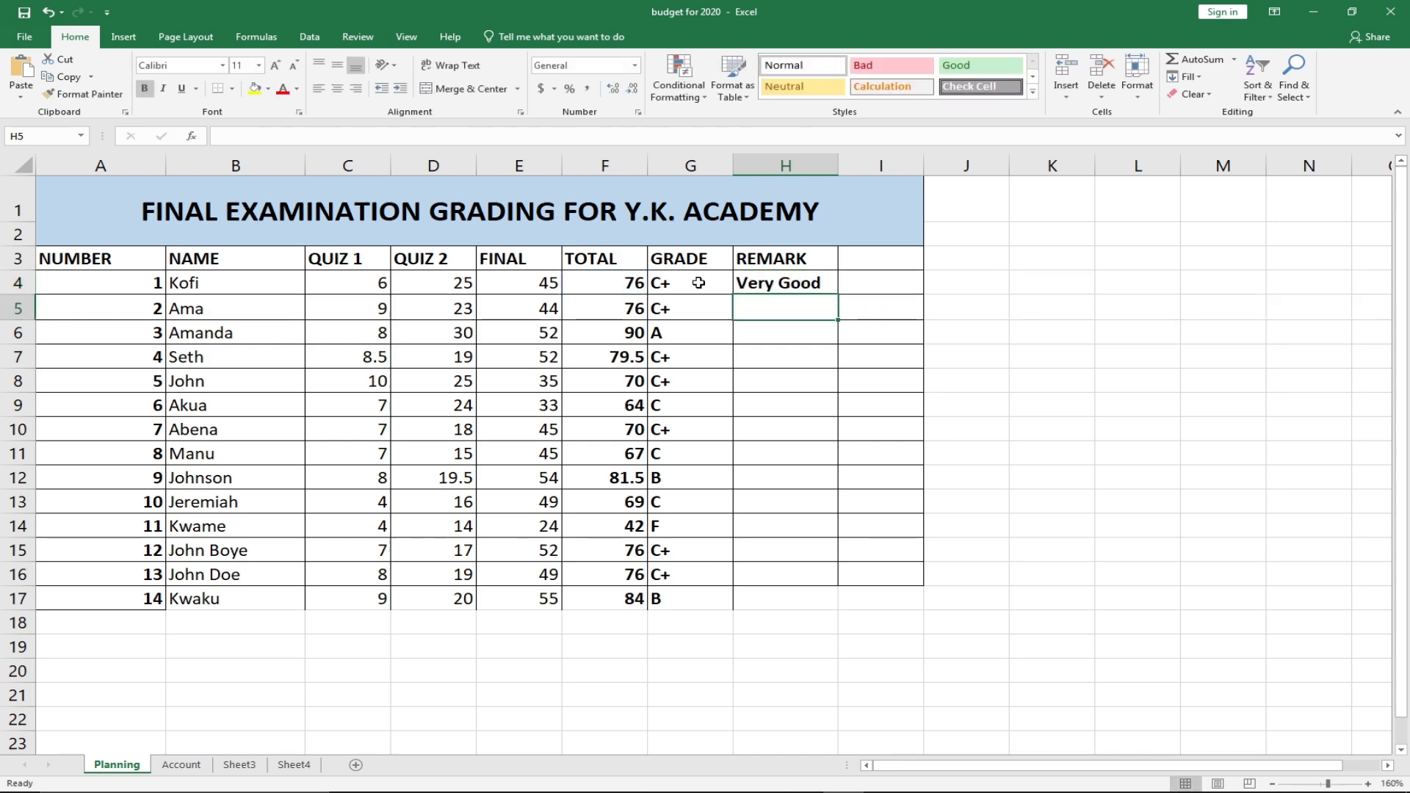
{"action": "left_click", "coordinate": [788, 283]}
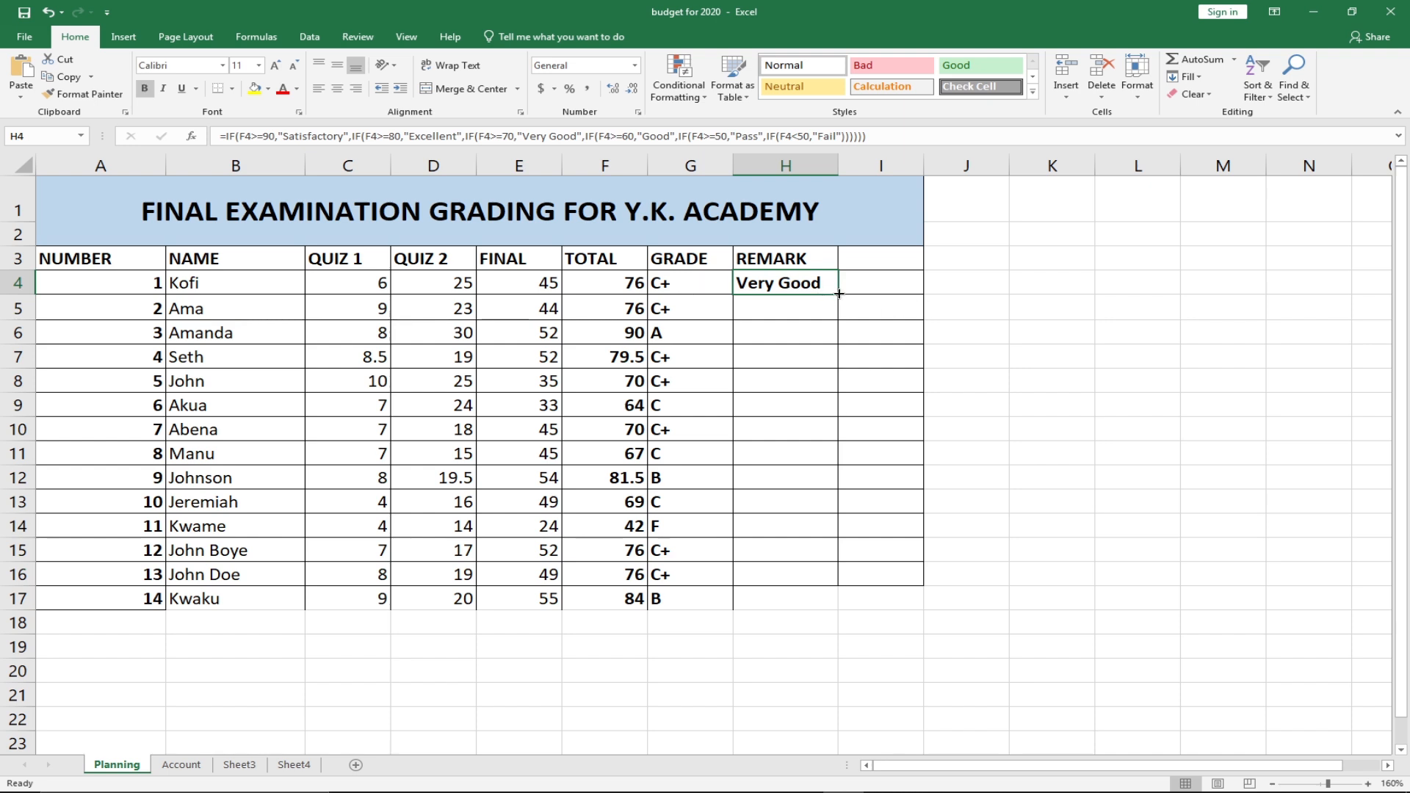
{"action": "left_click_drag", "start_coordinate": [840, 297], "coordinate": [839, 605]}
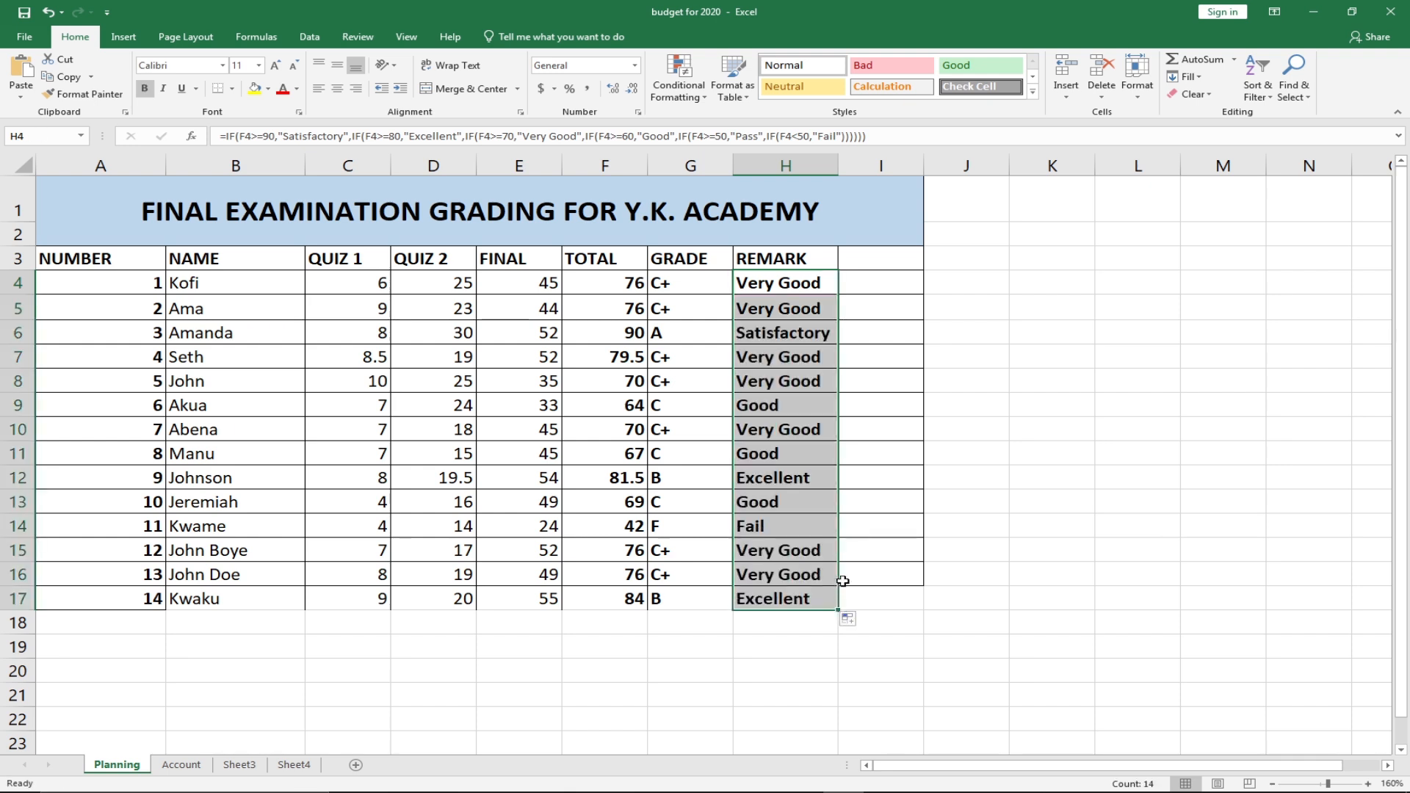